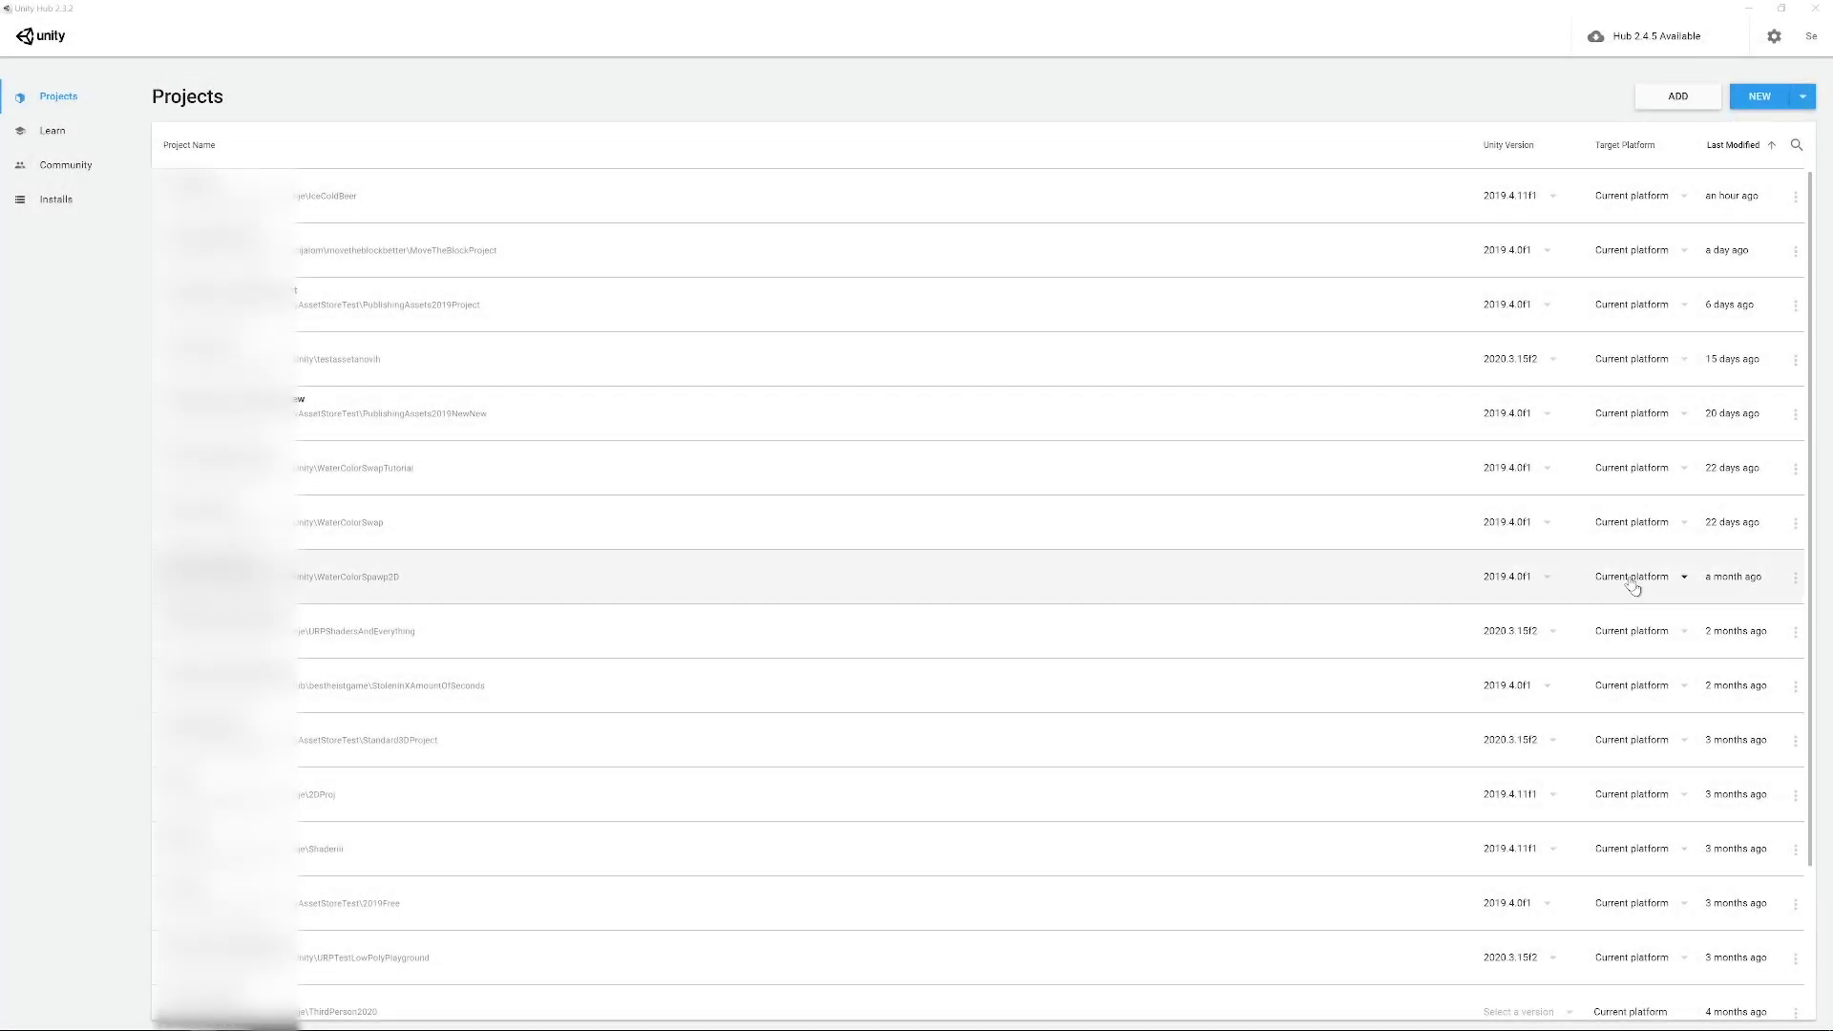
Create a new Unity project named IceColdBeerTutorial from the 2D template.
left_click(1760, 97)
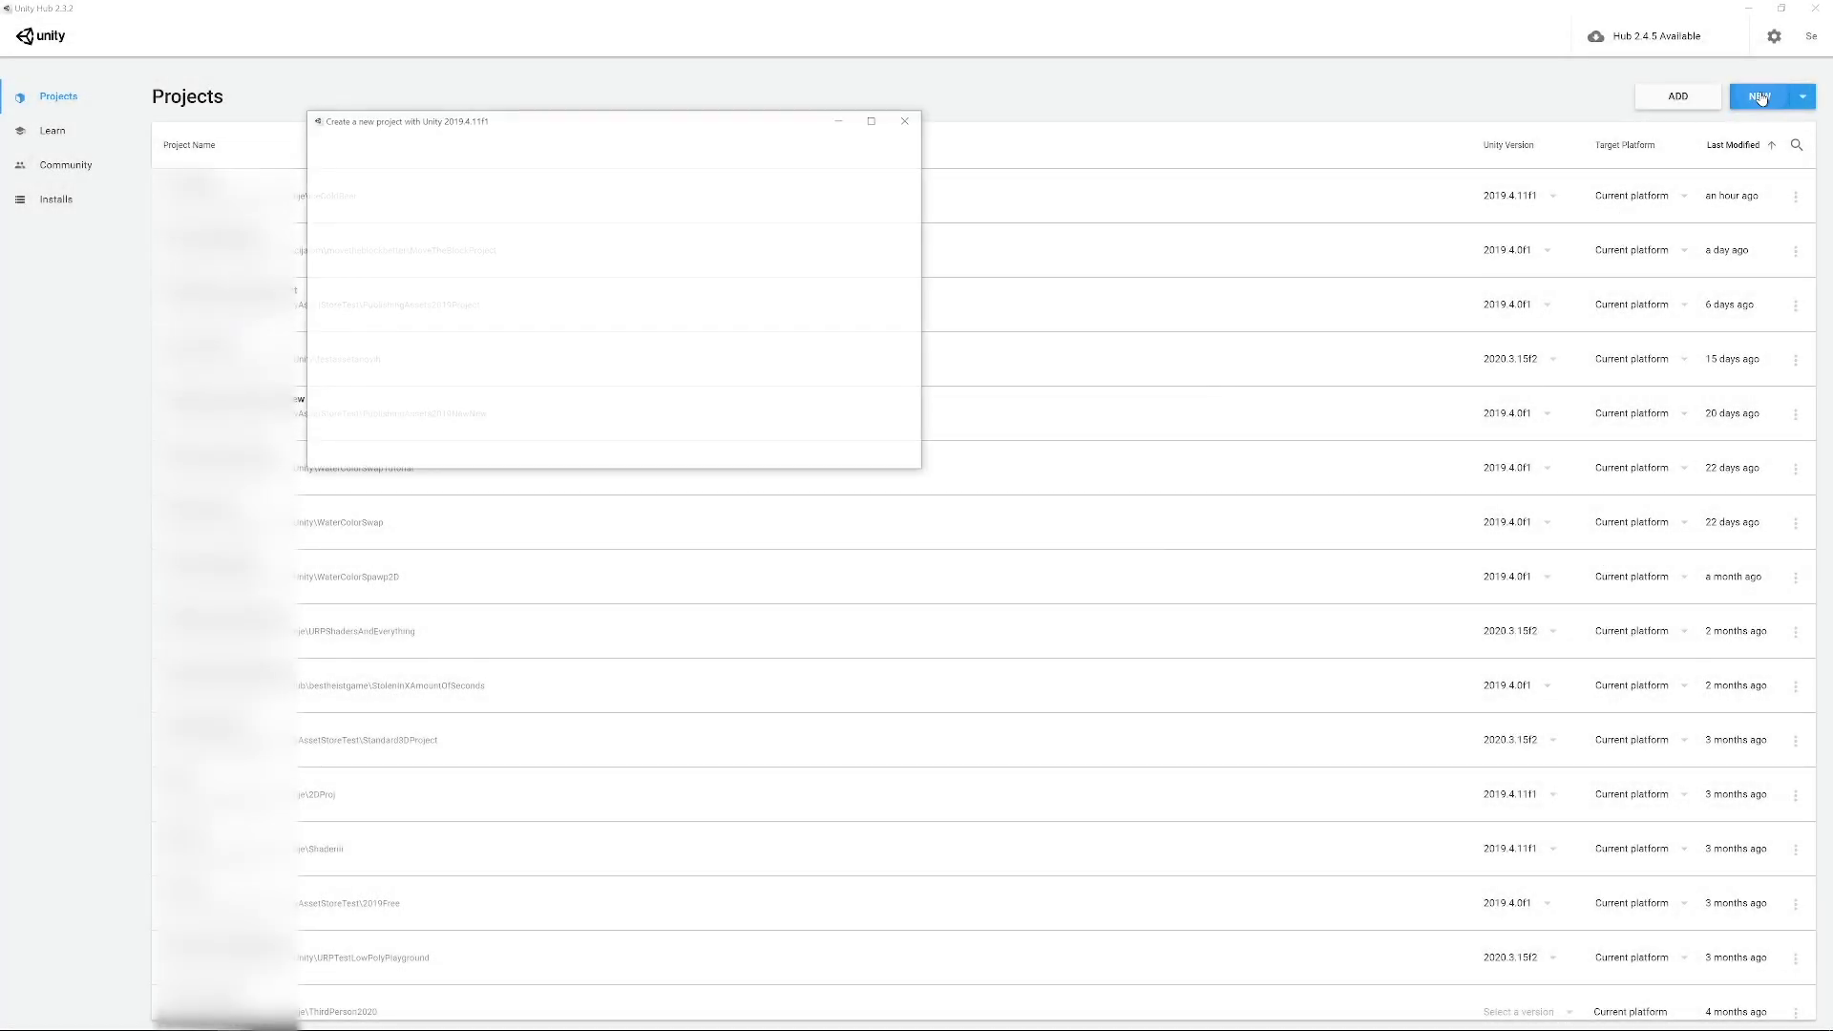
left_click(345, 237)
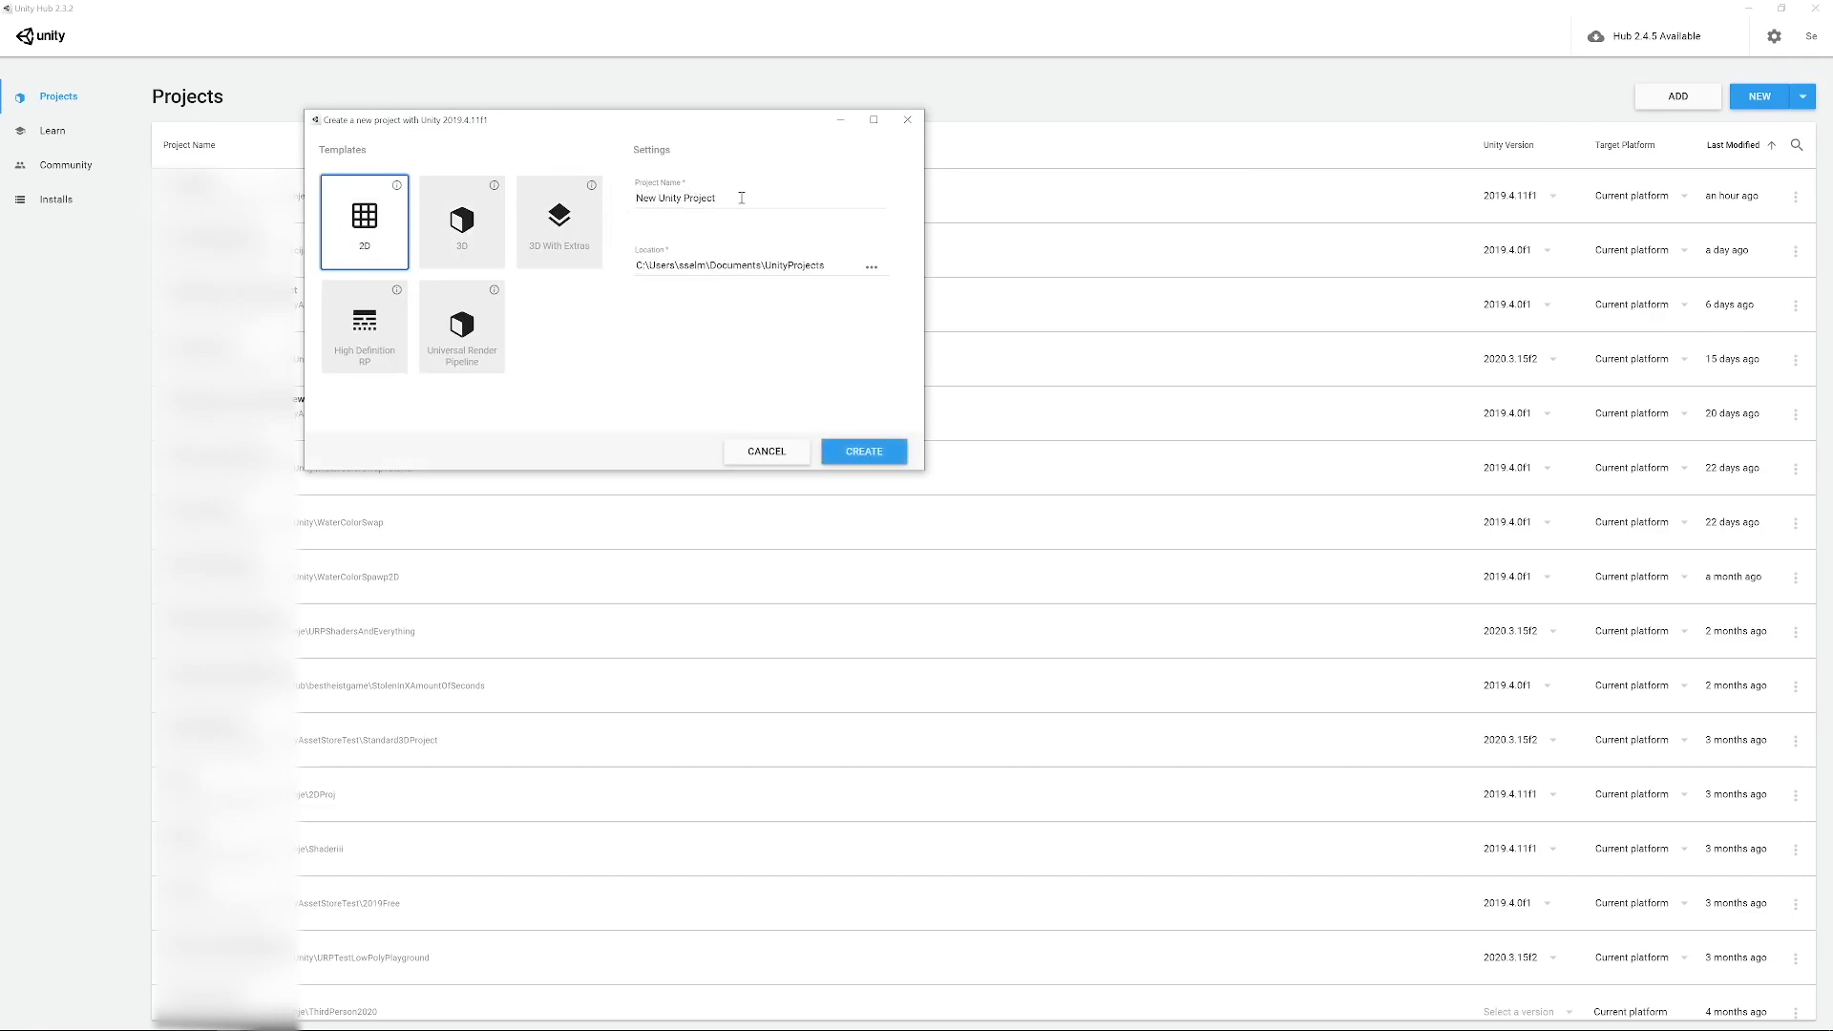
left_click(585, 207)
type("IceColdBeerTutorial")
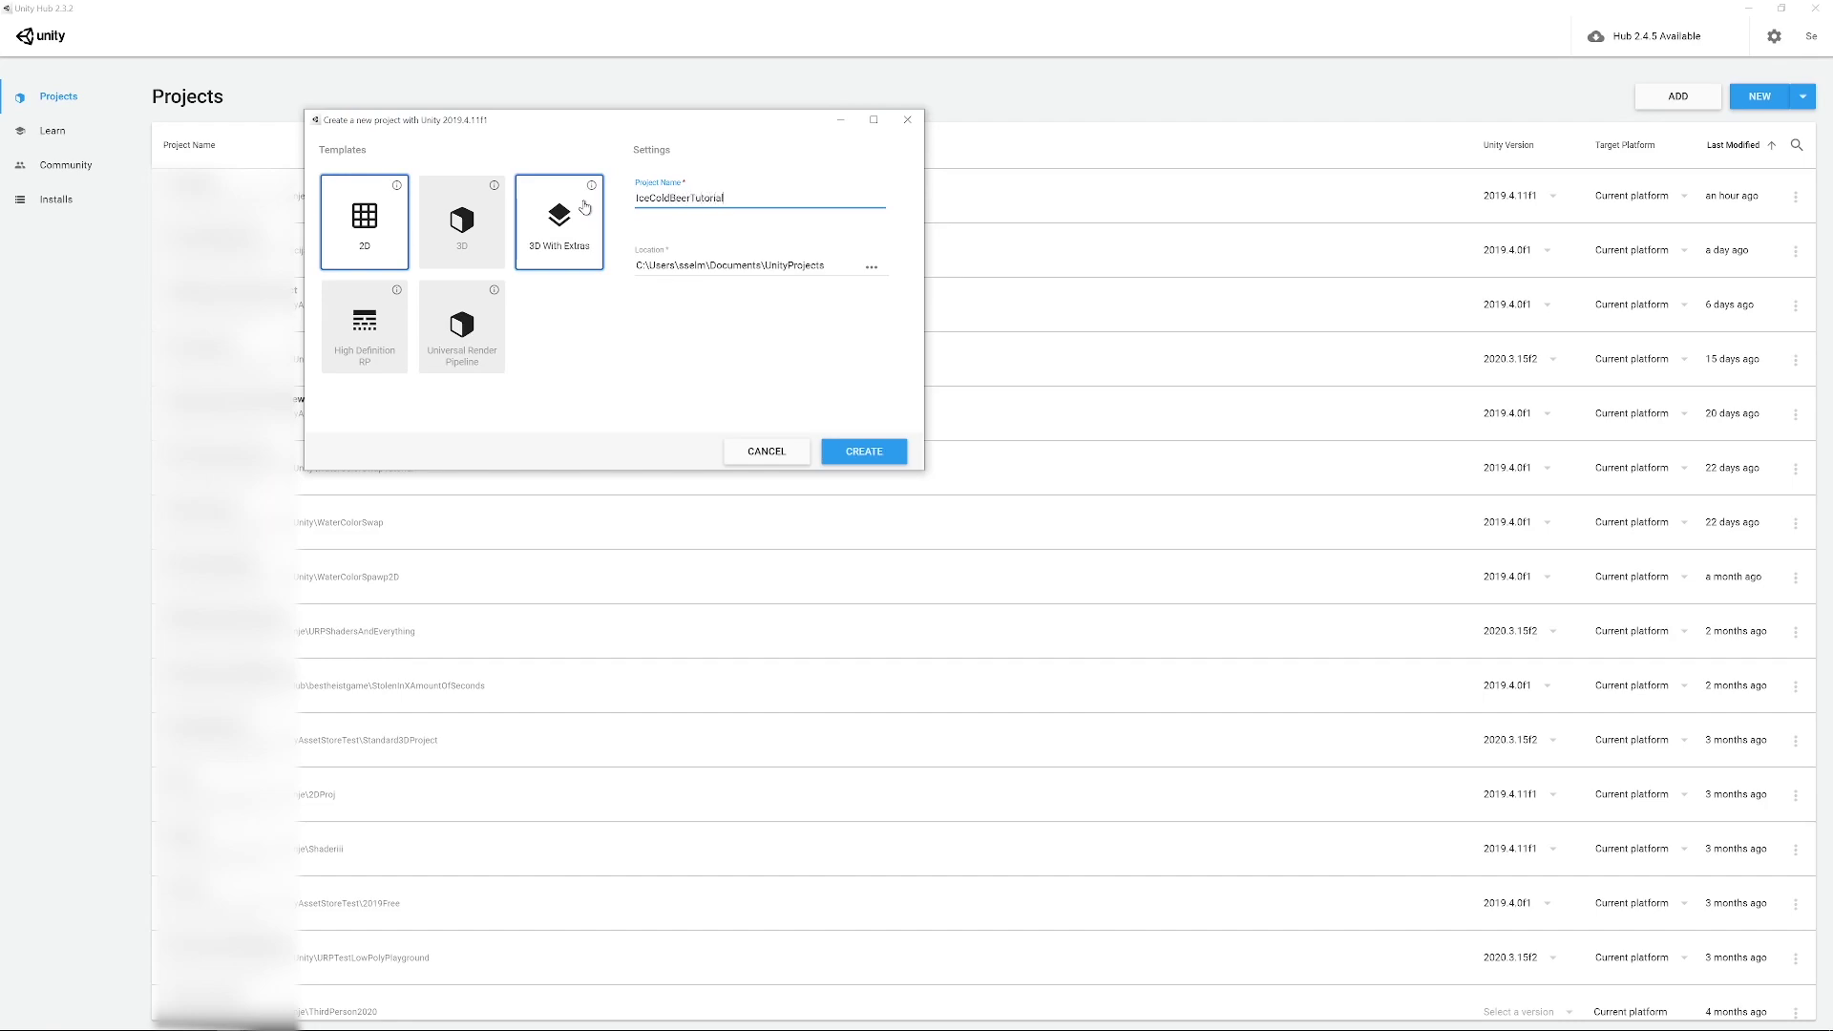
left_click(863, 452)
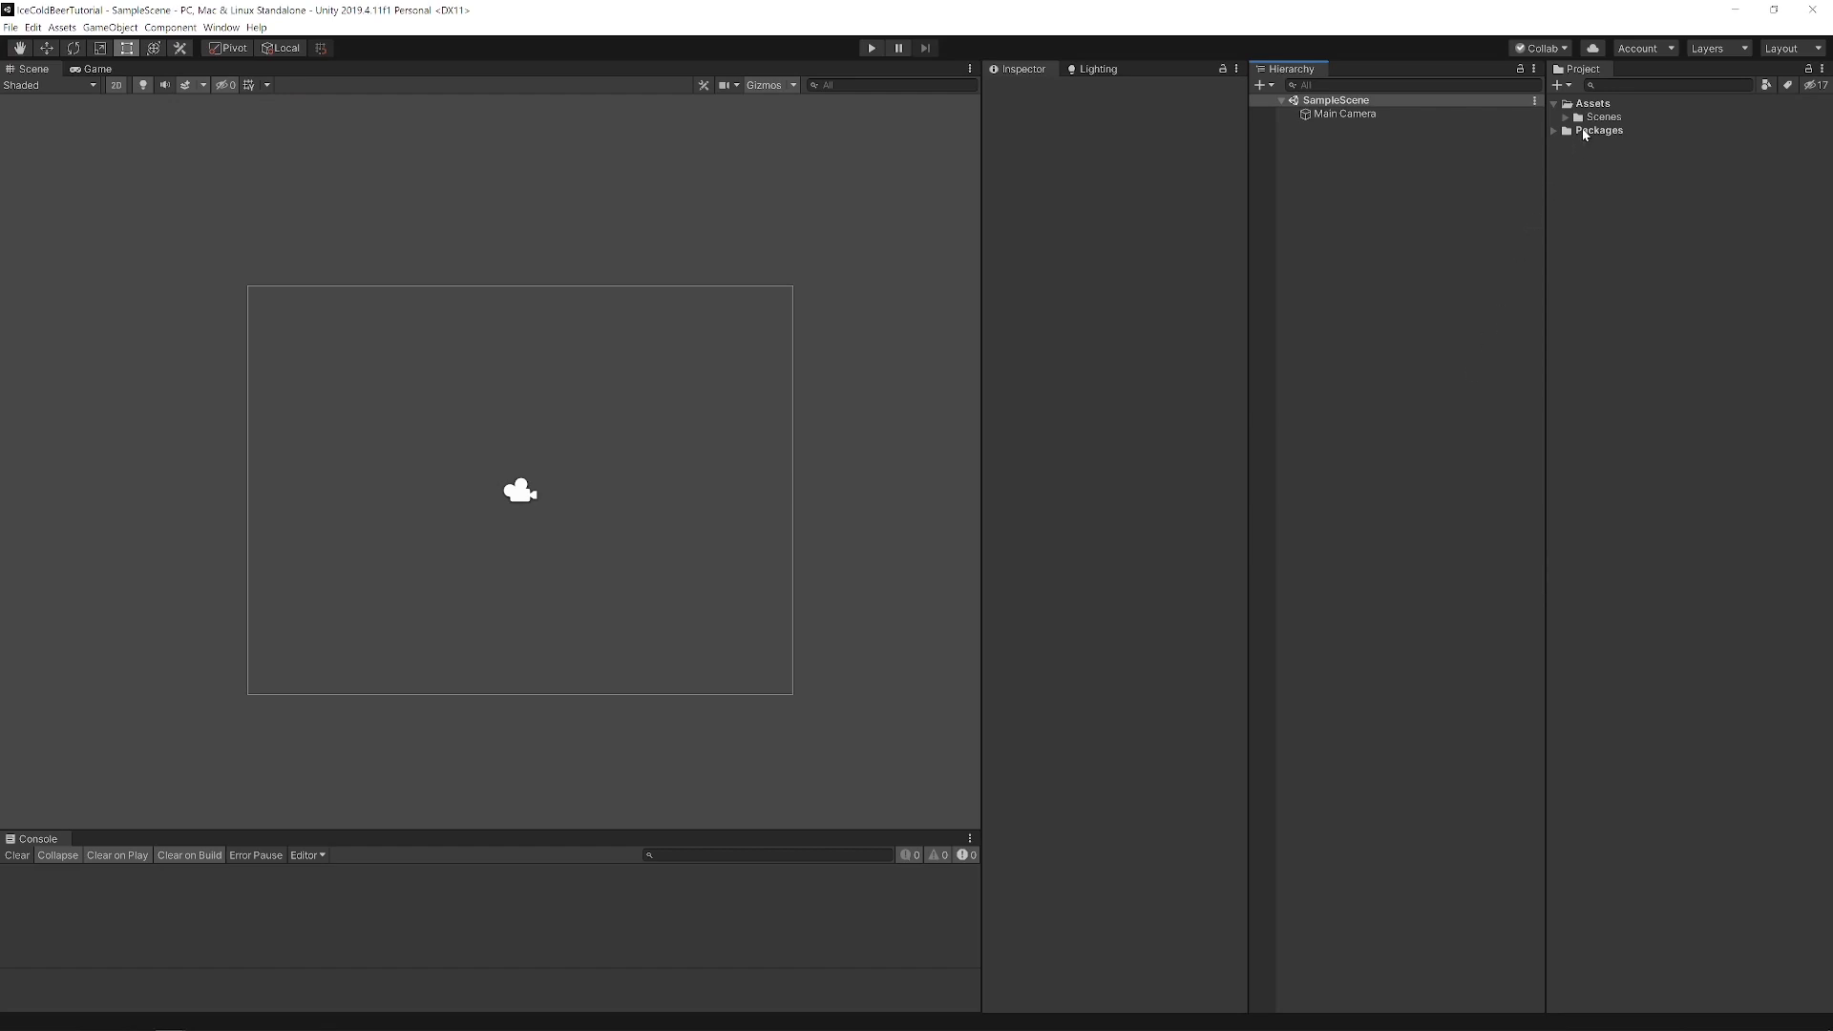
Create two folders named Sprites and Scripts inside the Assets folder.
right_click(1591, 105)
mouse_move(1612, 116)
left_click(1557, 116)
type("Scripts")
key("Return")
right_click(1605, 107)
mouse_move(1612, 116)
left_click(1475, 121)
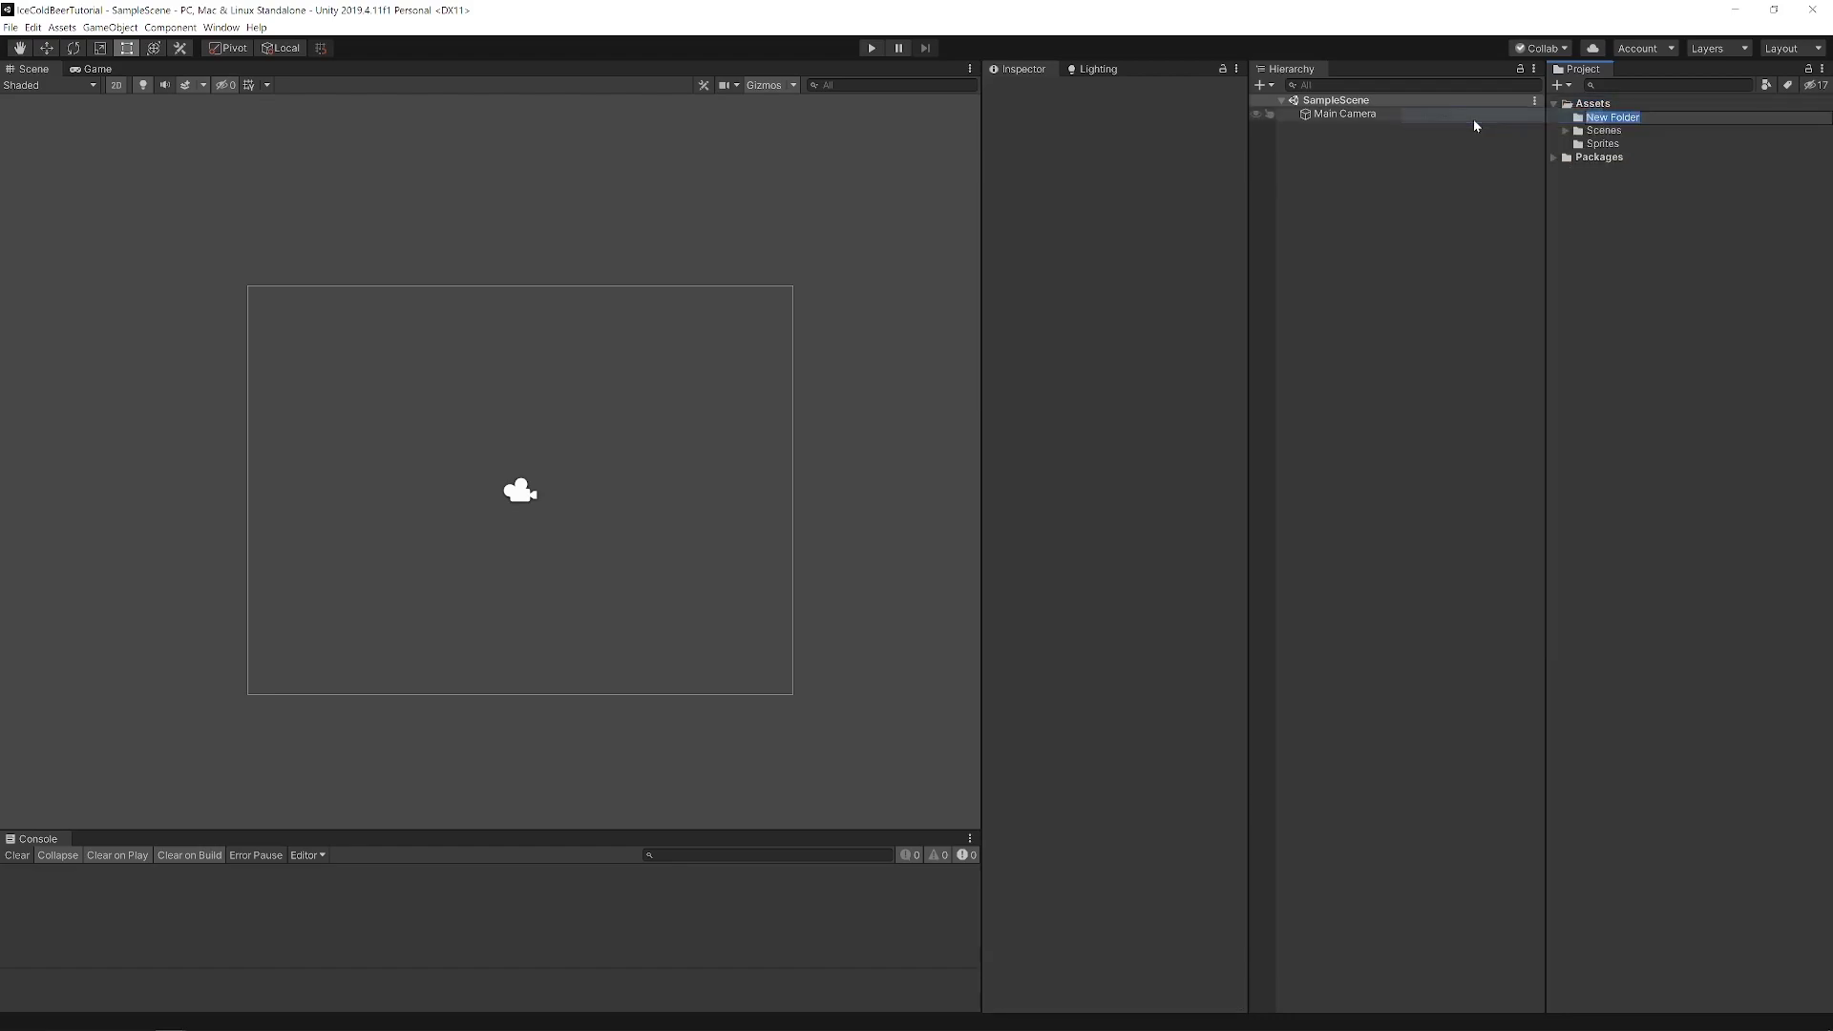
type("Scripts")
key("Return")
Import the prepared sprite images into the Sprites folder and expand it.
key("alt+Tab")
left_click_drag(1074, 826, 1602, 143)
left_click(1566, 144)
Set Pixels Per Unit to 128 for all imported sprites except Pixel and apply the import settings.
left_click(1621, 160)
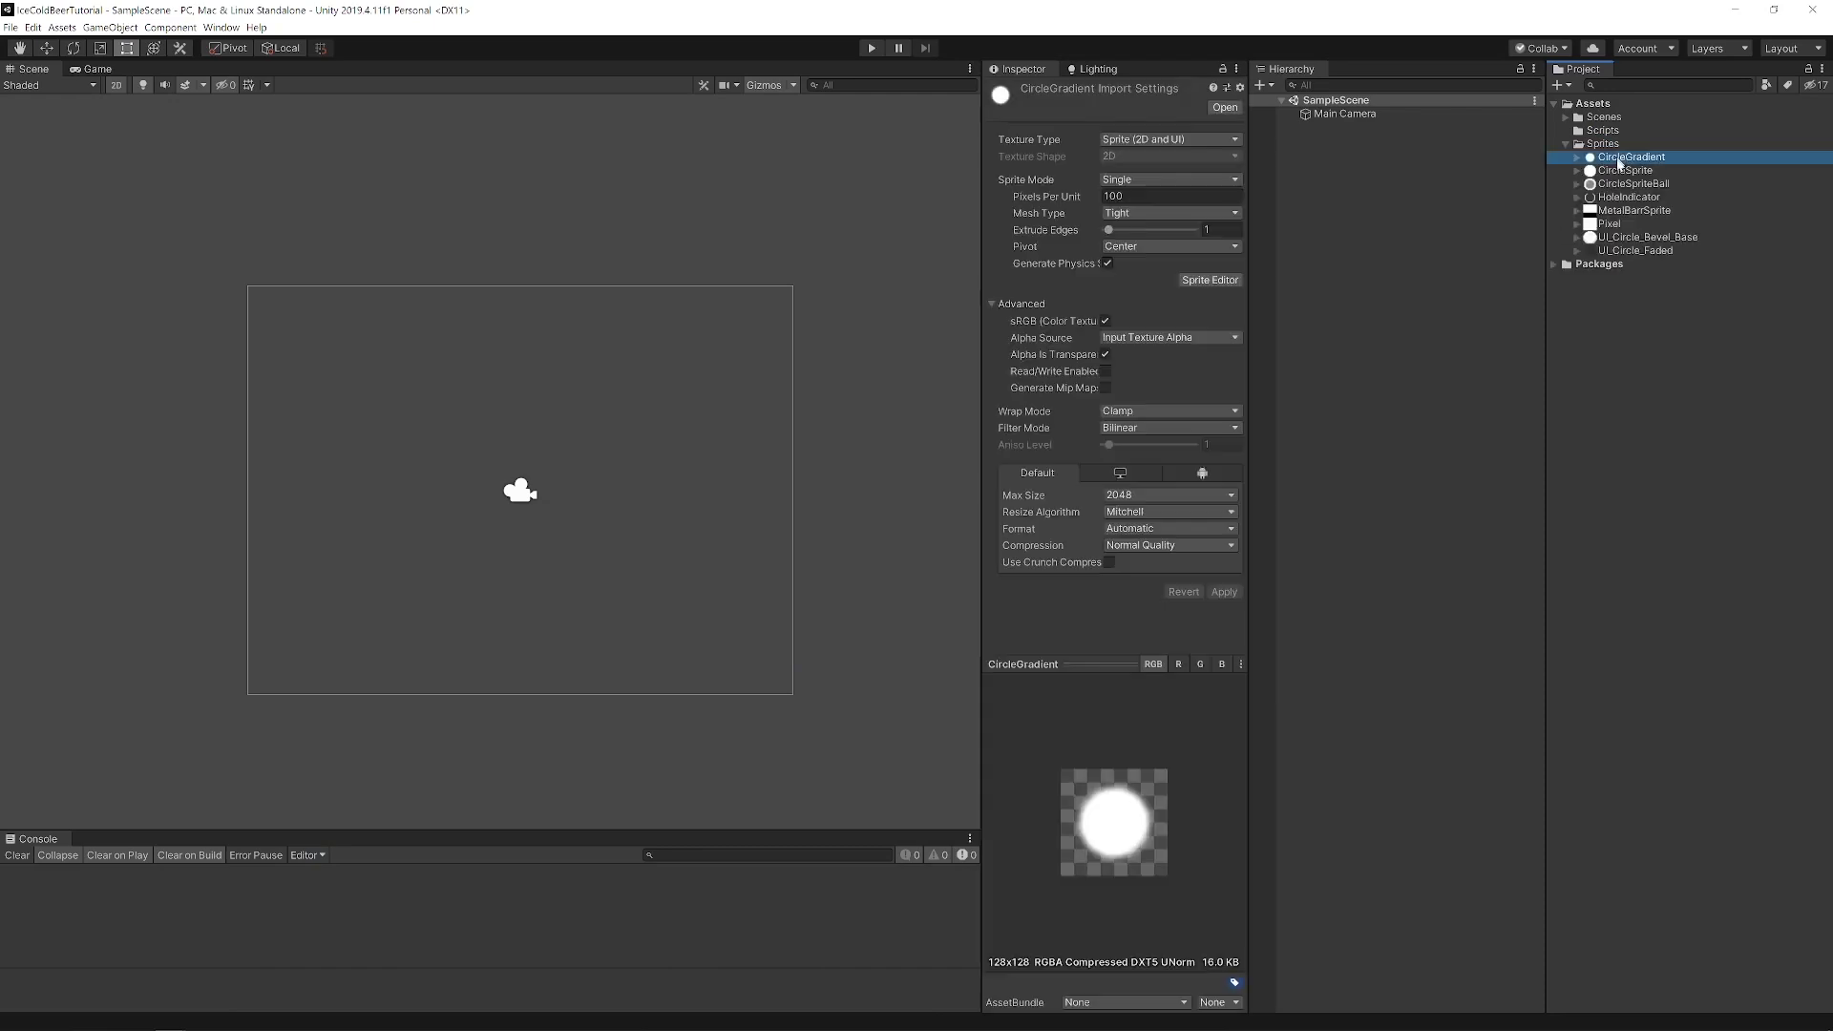
left_click(1629, 211, "shift")
left_click(1633, 236, "ctrl")
left_click(1629, 251, "ctrl")
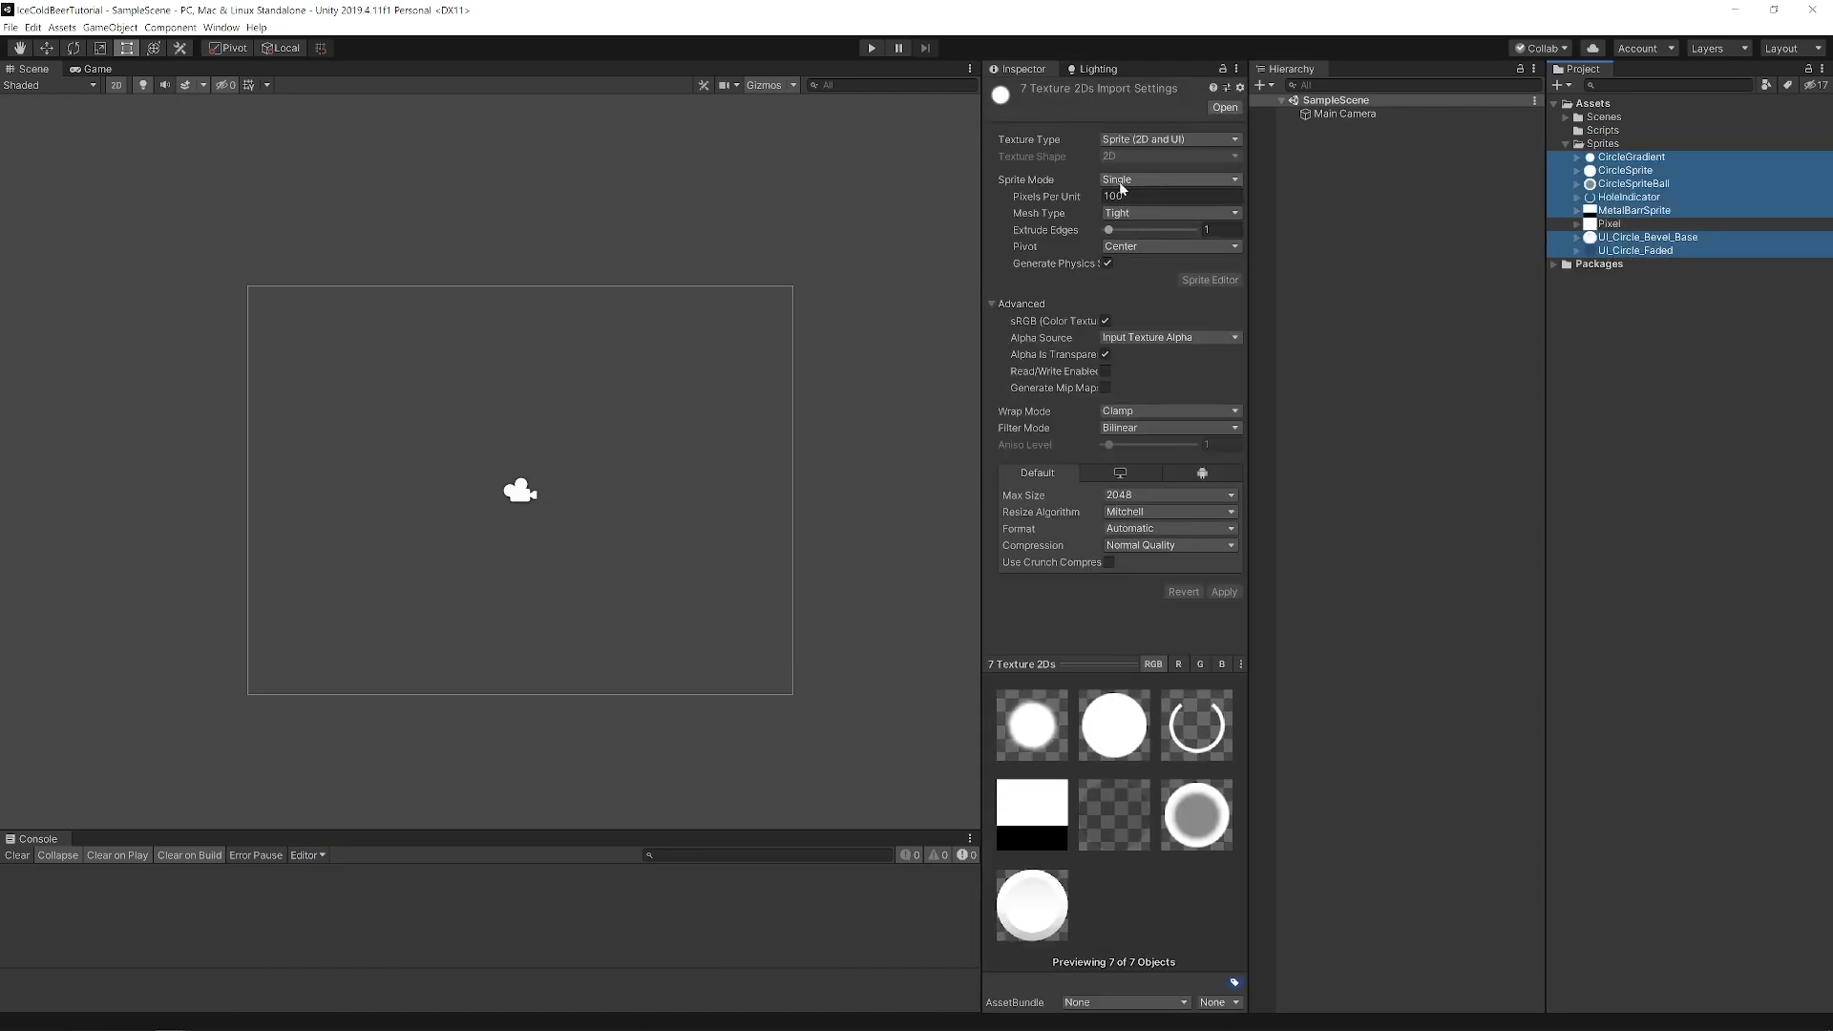
left_click(1171, 195)
type("128")
left_click(1226, 593)
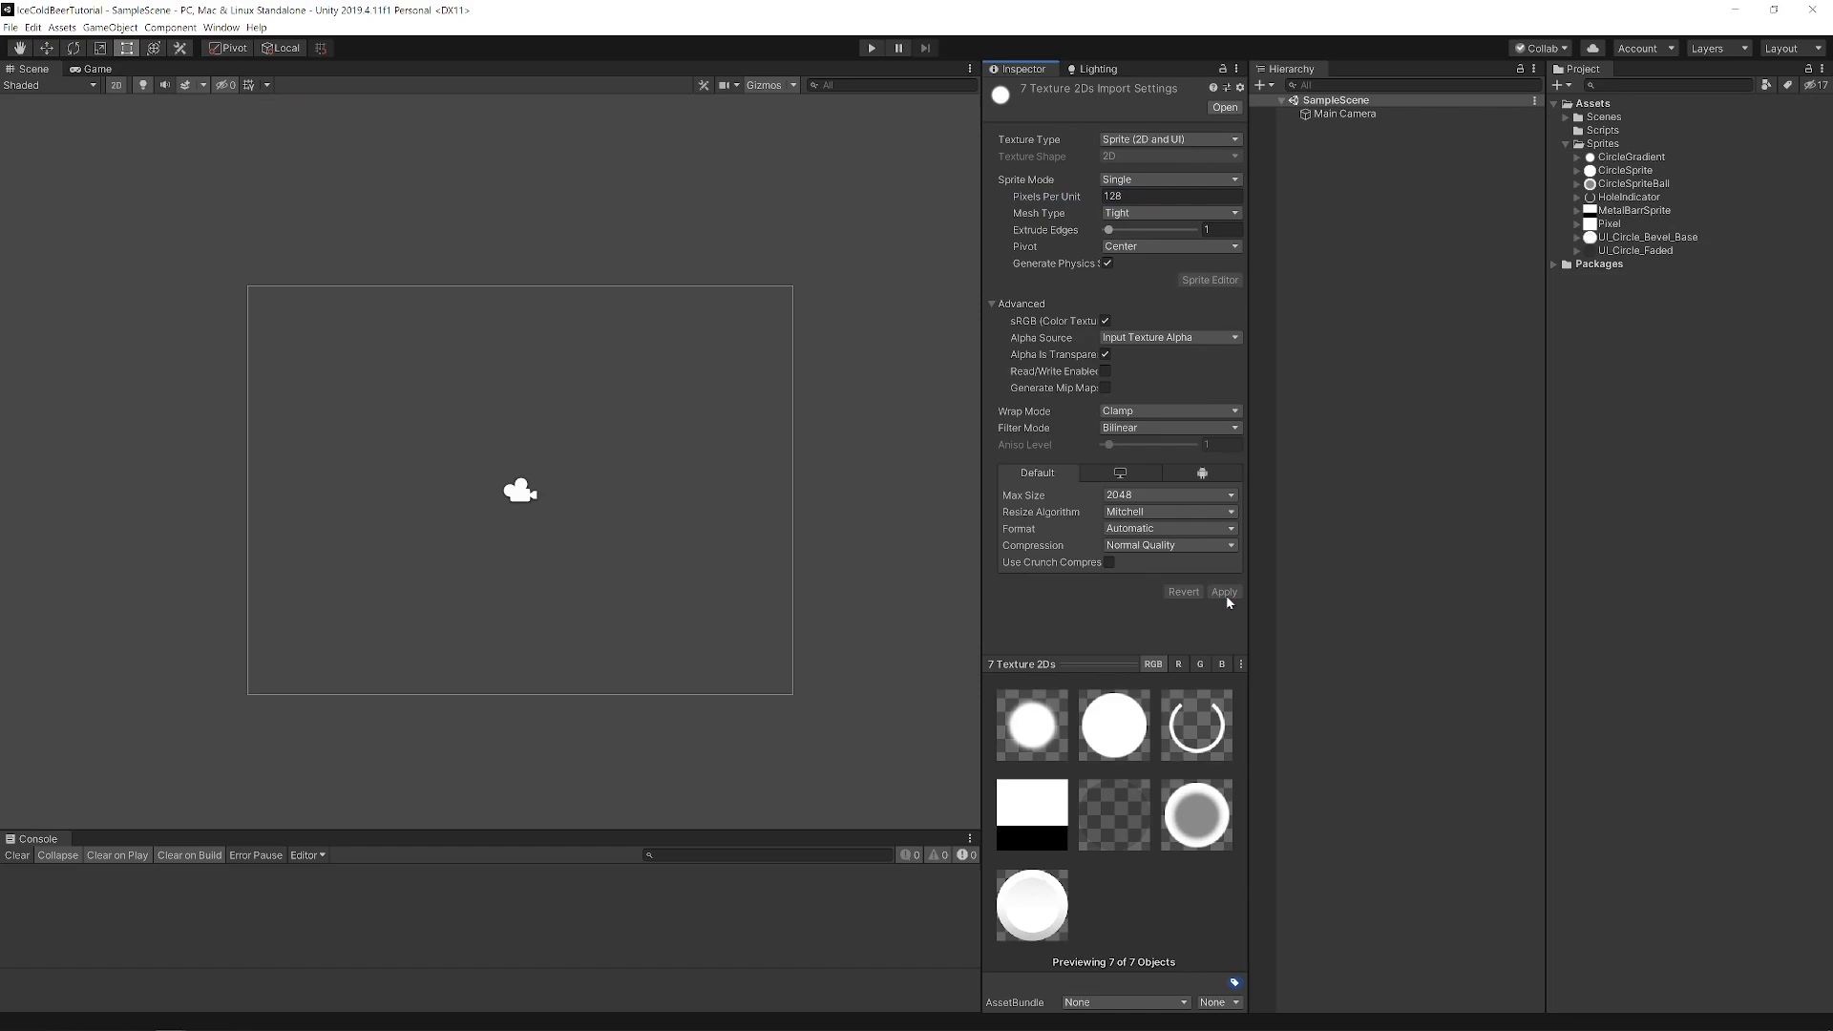
Rename the SampleScene asset to GameScene and reload the scene.
left_click(1566, 118)
left_click(1630, 131)
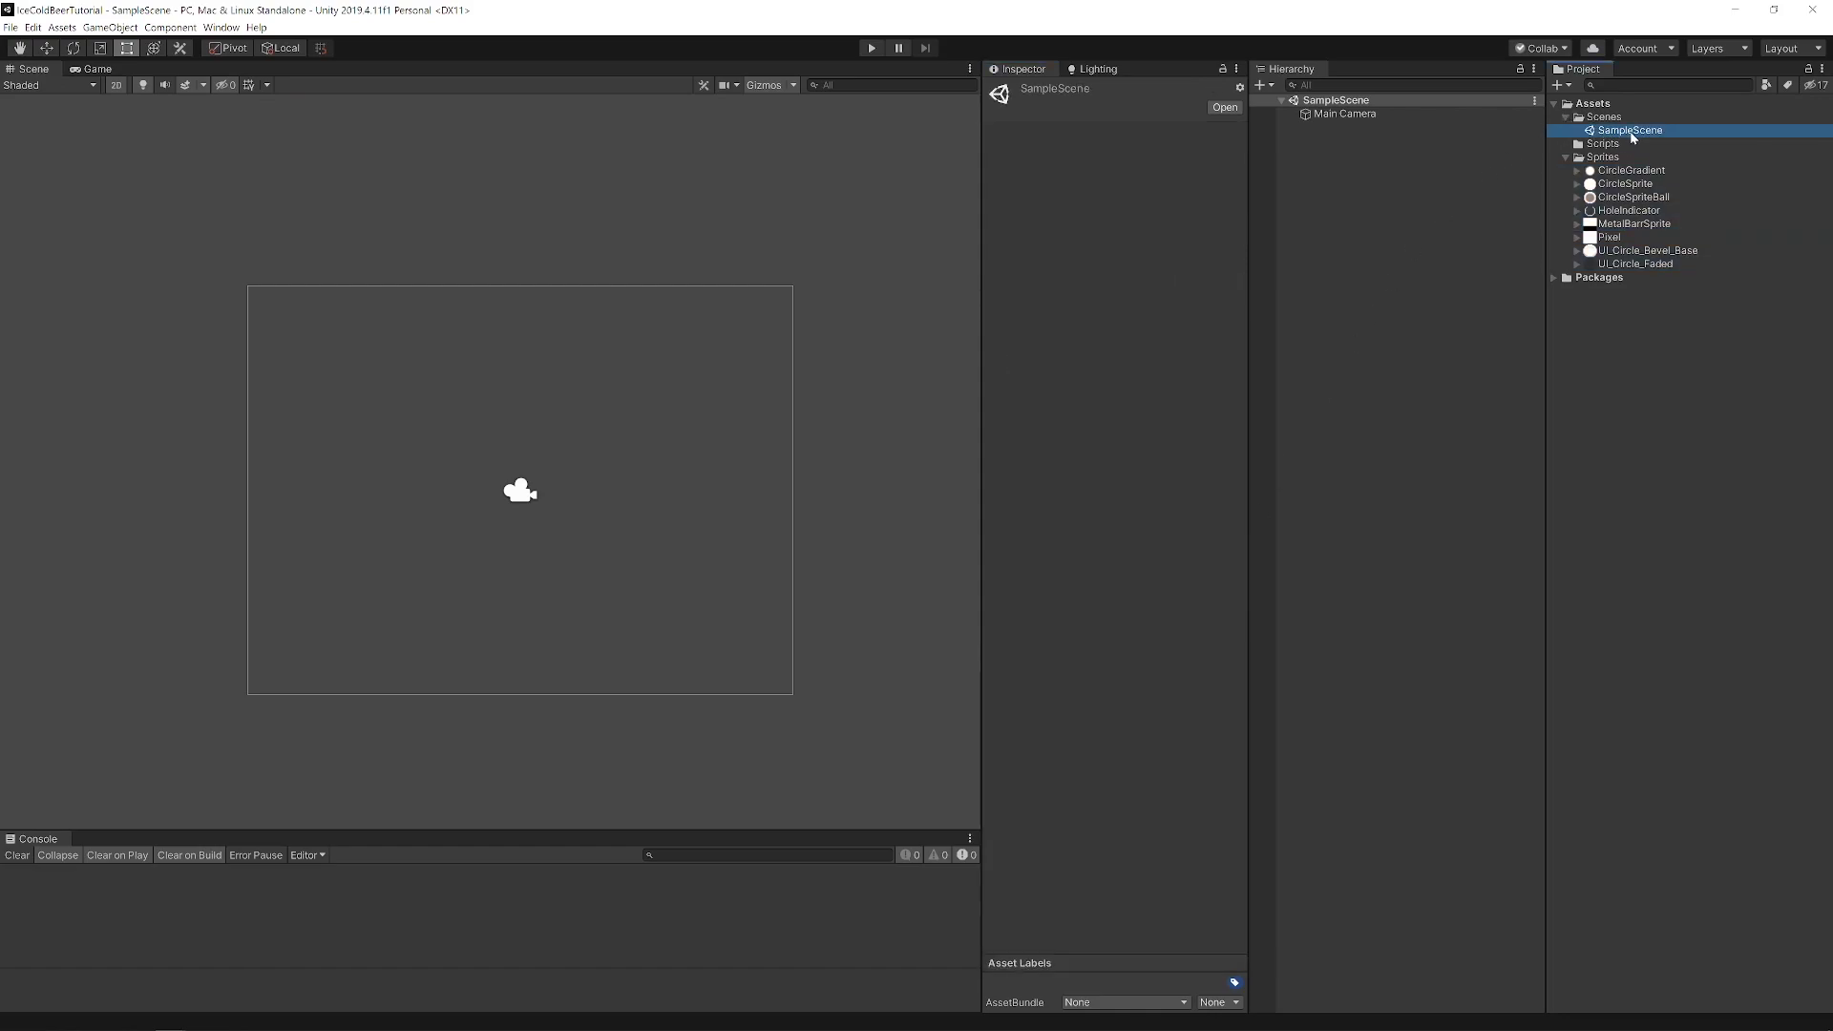
key("F2")
type("GameScene")
key("Return")
left_click(962, 558)
Set the Game view to a widescreen aspect ratio and return to the Scene view.
left_click(95, 74)
left_click(95, 85)
left_click(105, 271)
left_click(34, 69)
Add the sorting layers Background and Border in the project's Tags and Layers settings.
left_click(11, 27)
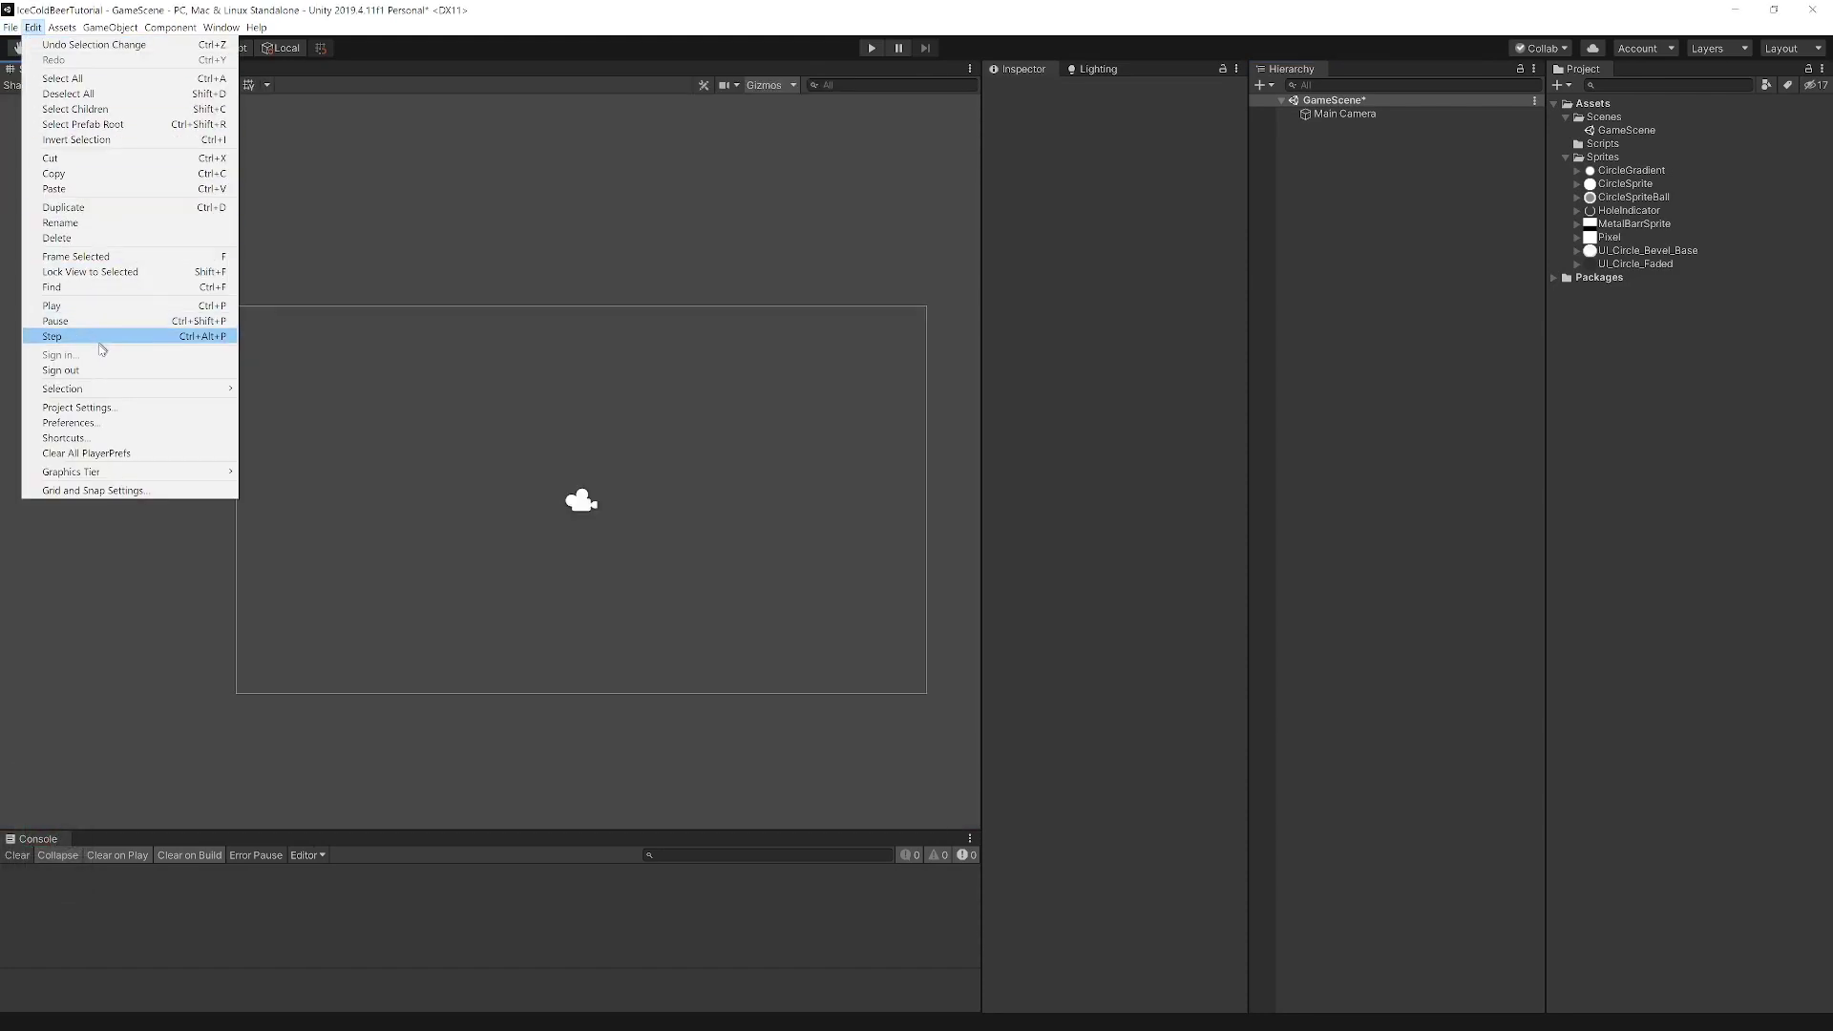
left_click(53, 359)
left_click(1529, 479)
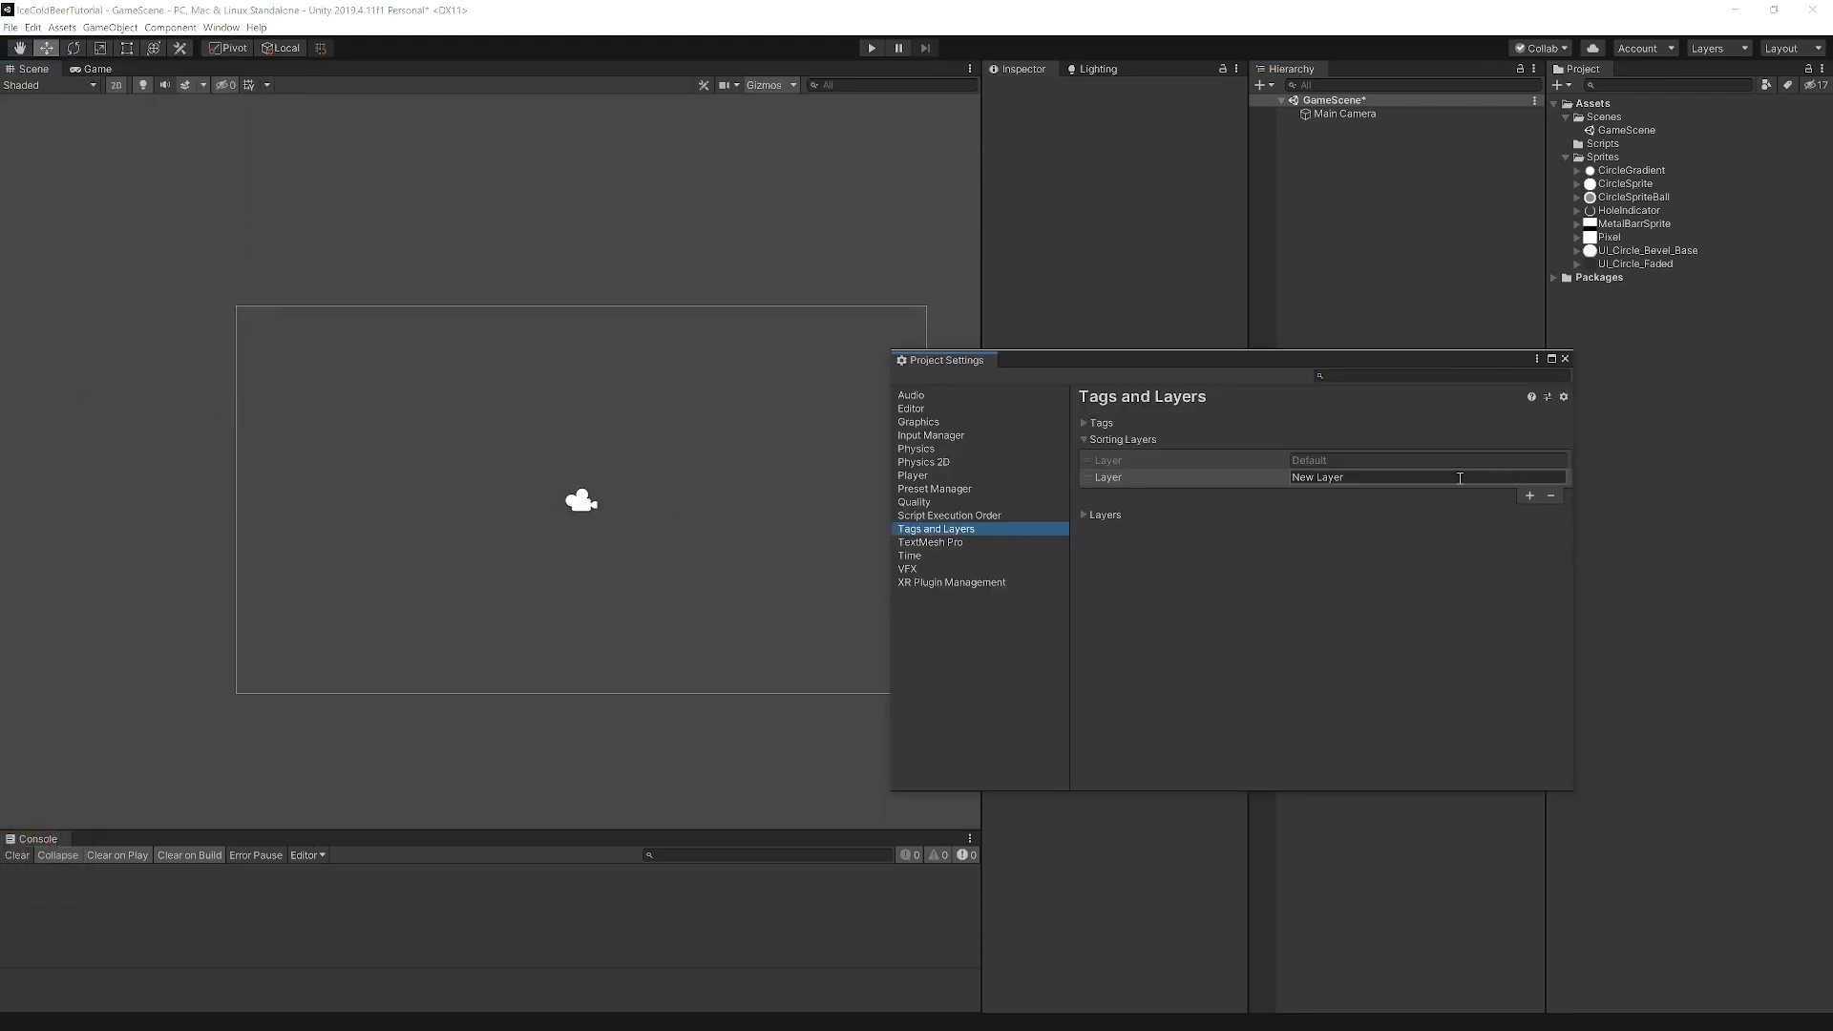
left_click(1457, 477)
type("Background")
left_click(1530, 496)
left_click(1411, 493)
type("Border")
Add two more sorting layers named Hole and Ball beneath Border.
left_click(1530, 512)
left_click(1420, 511)
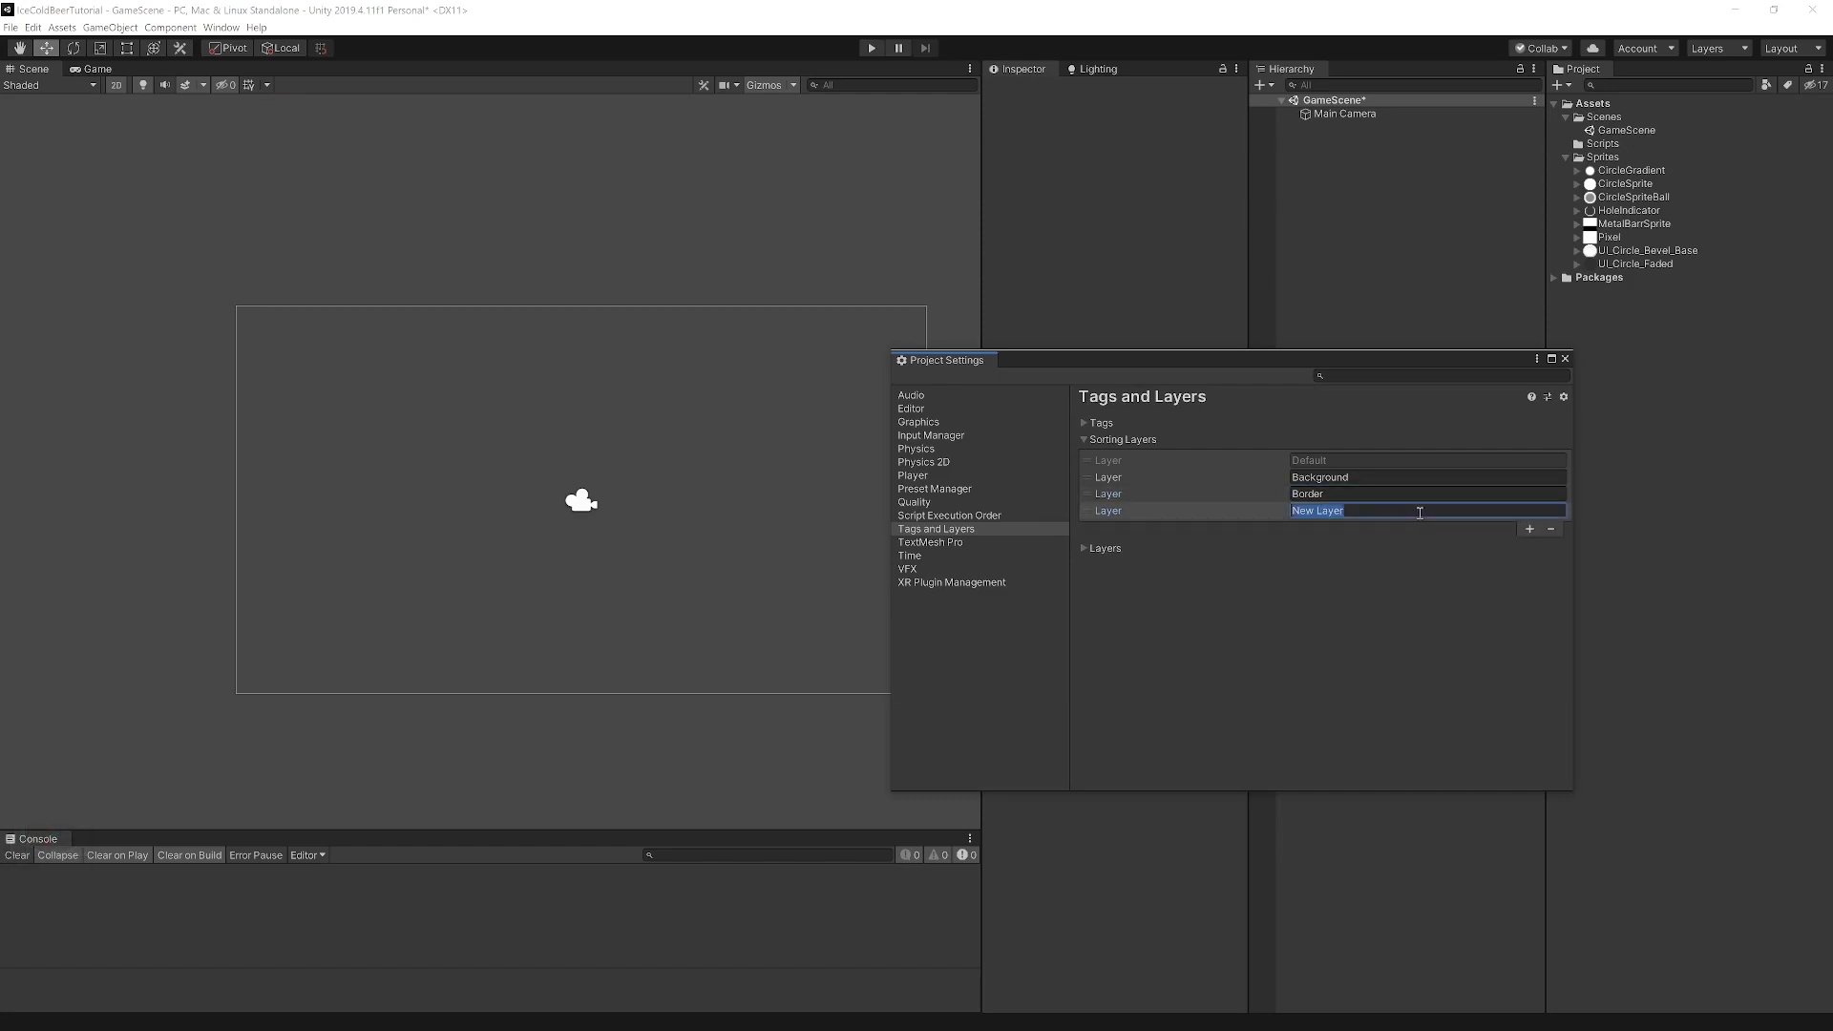
type("Hole")
left_click(1530, 528)
left_click(1411, 527)
type("Ball")
Add the sorting layers MetalBar and UI, and close the project settings.
left_click(1530, 545)
left_click(1366, 544)
type("MetalBar")
left_click(1529, 562)
left_click(1400, 565)
type("UI")
left_click(1565, 360)
Set the Pixel sprite's Pixels Per Unit to 1 and apply the import settings.
left_click(1609, 237)
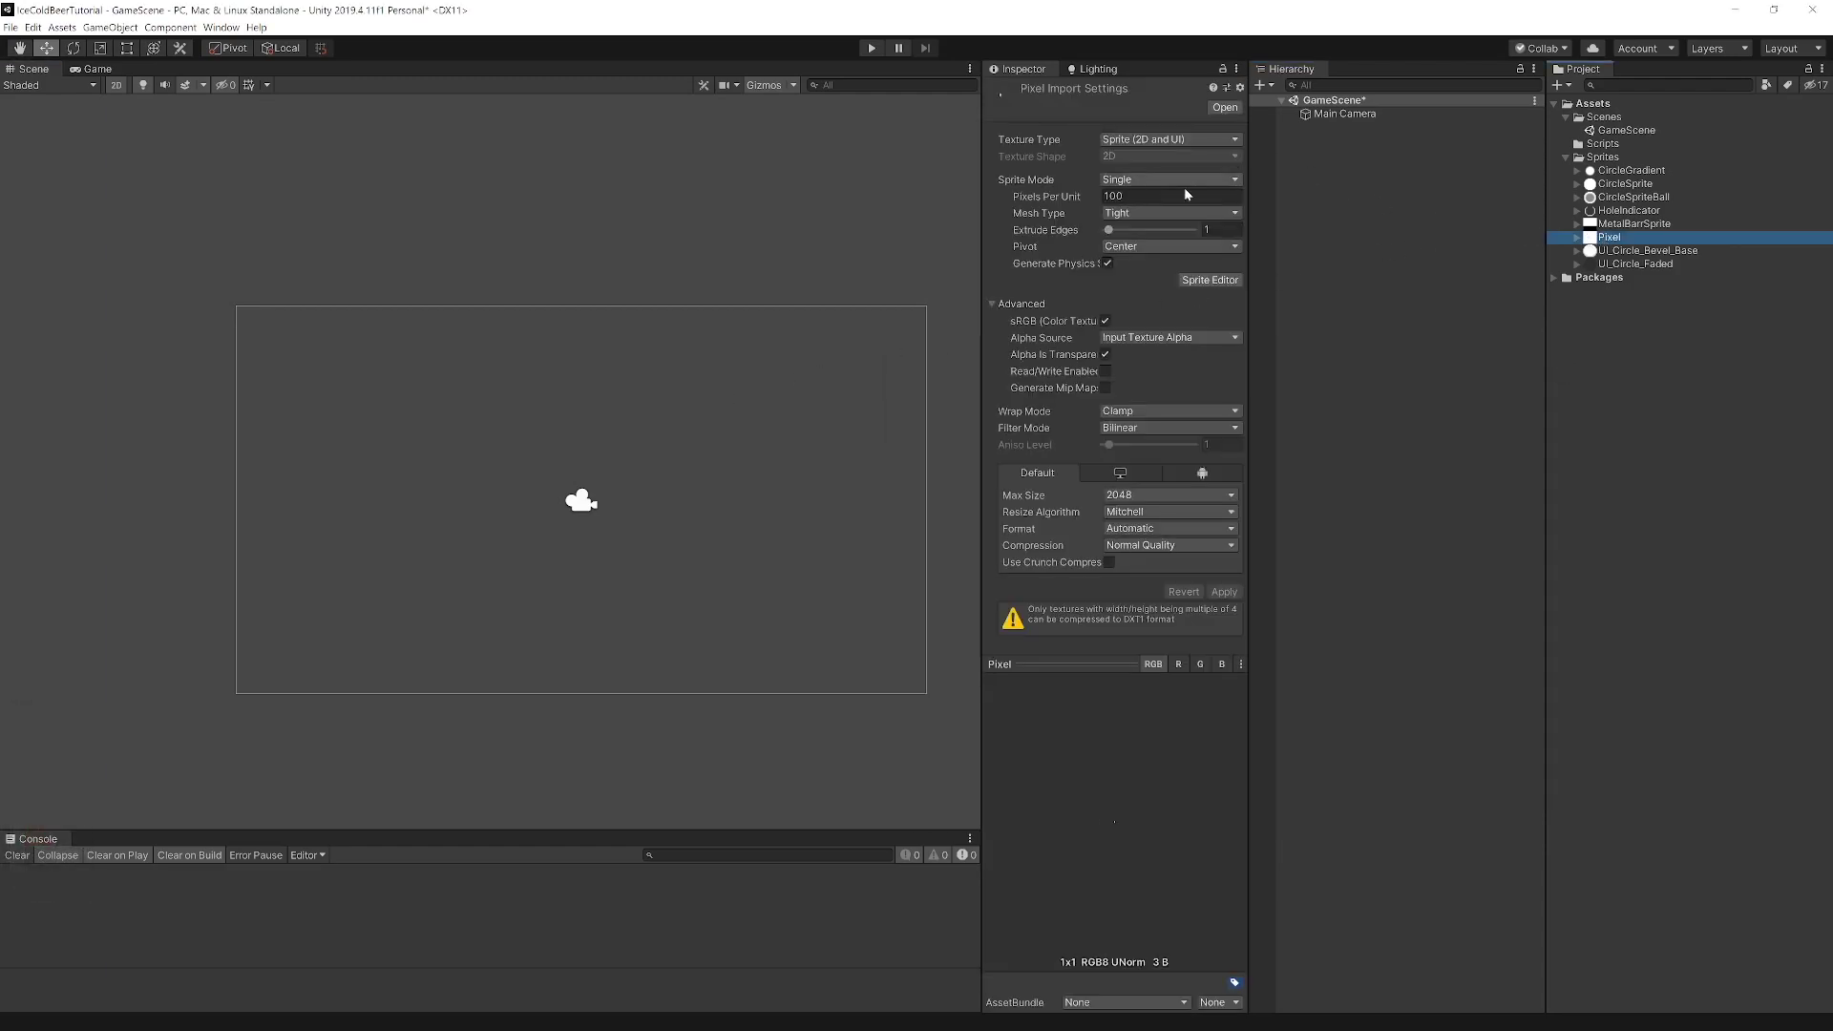
left_click(1385, 227)
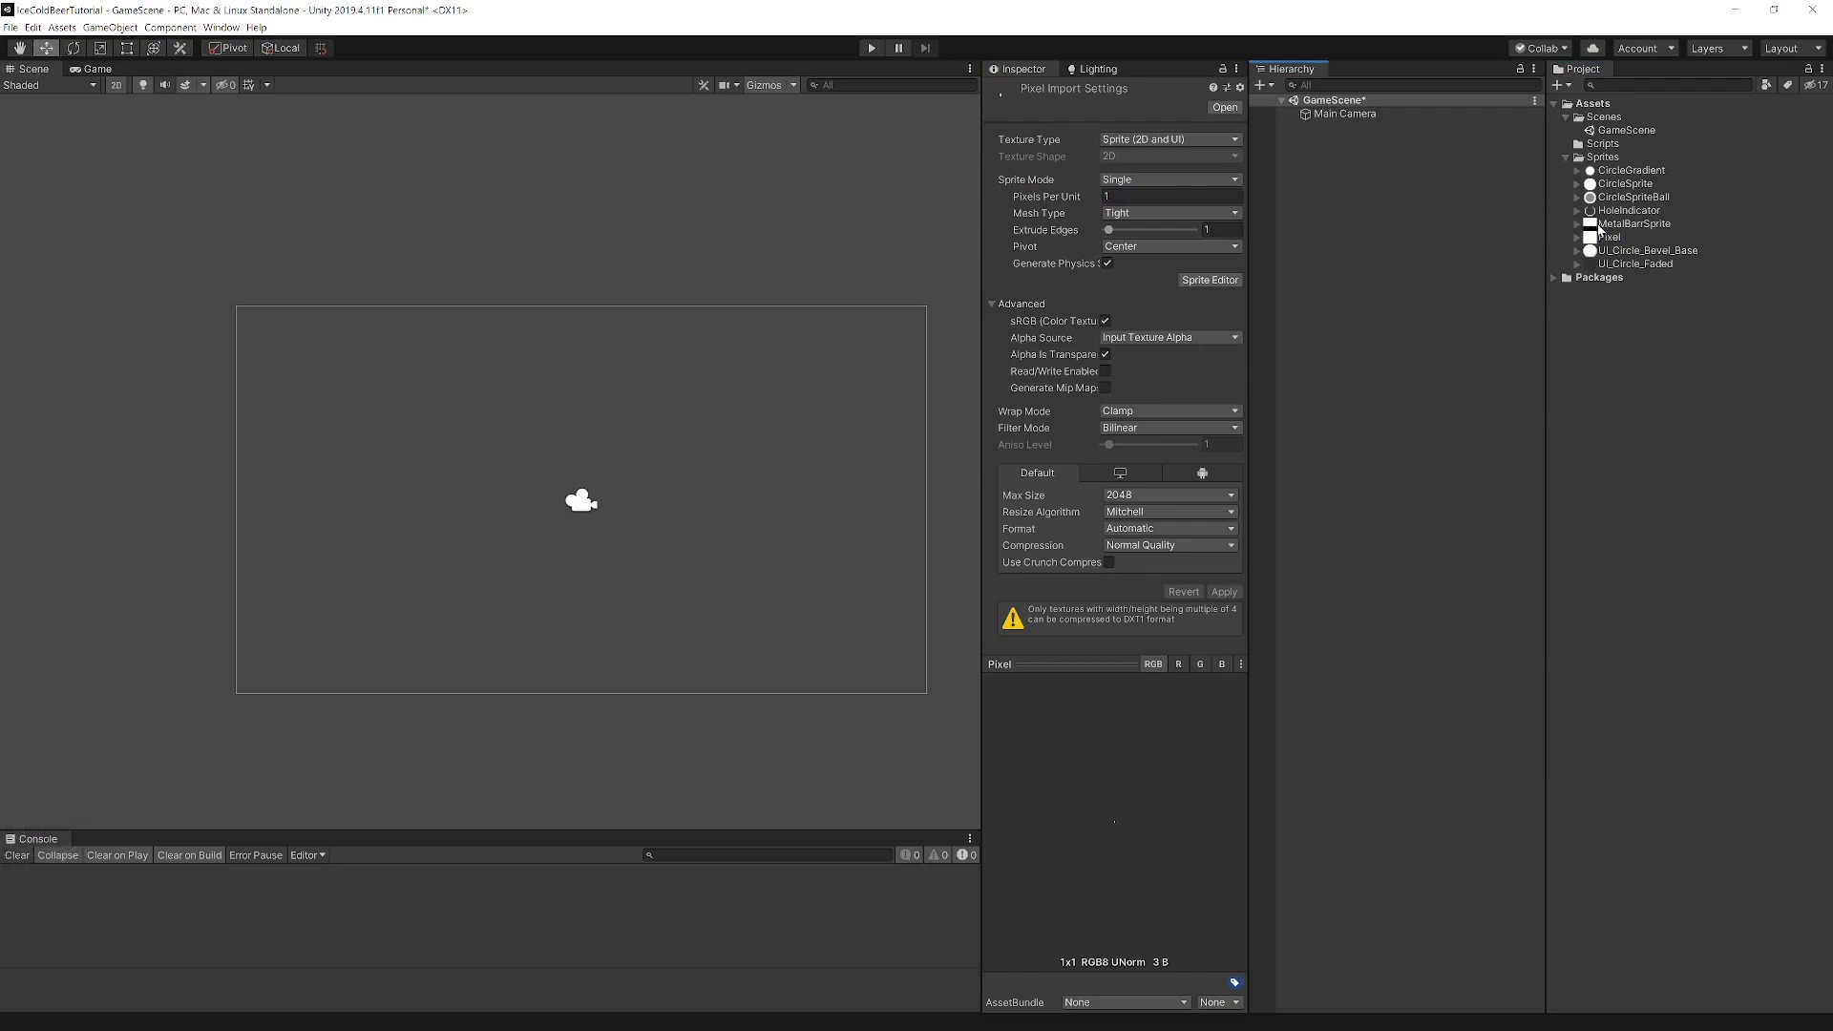
Add the Pixel sprite to the scene and name the object Background.
left_click_drag(1605, 229, 1383, 204)
double_click(1322, 127)
left_click(1323, 127)
type("Background")
key("Return")
Colour the Background sprite yellow (F3D135) from the saved swatches.
left_click(1163, 251)
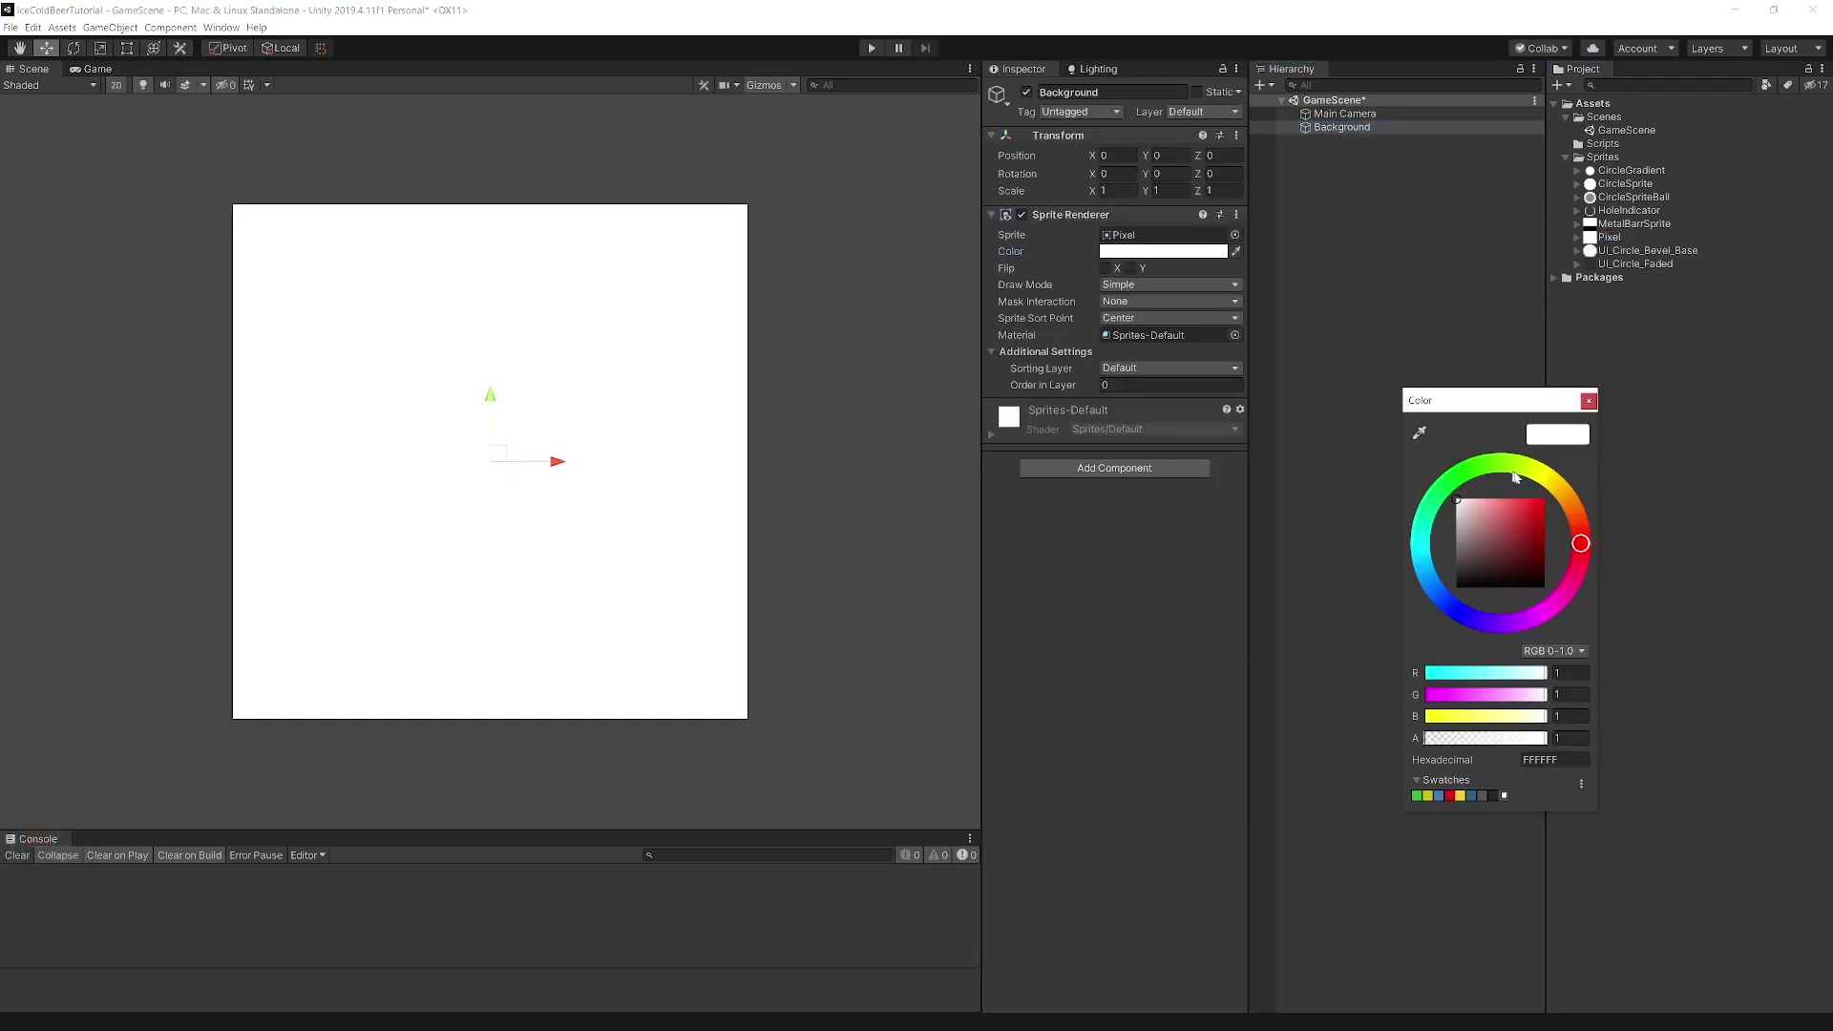
left_click(1461, 795)
left_click(1369, 560)
Stretch the Background symmetrically into a tall rectangle, about 4.56 wide and 10.37 high, slightly taller than the camera frame.
scroll(586, 378, "down", 15)
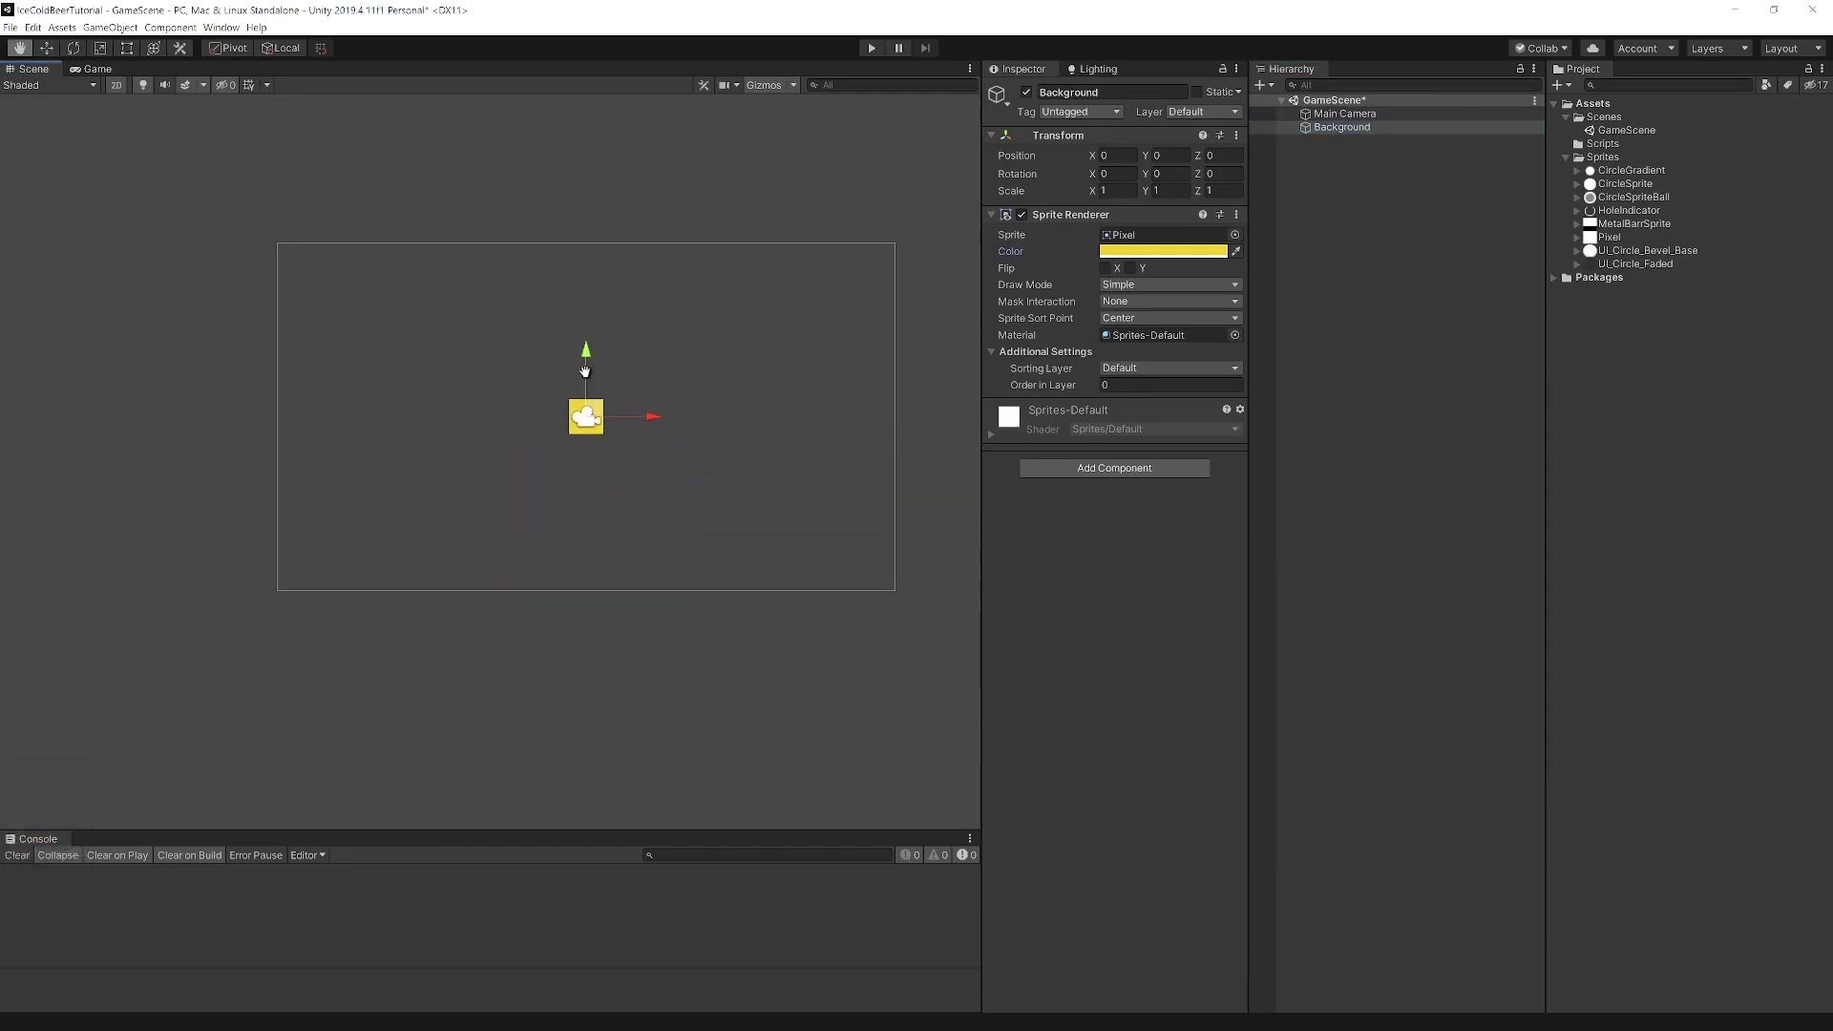
scroll(586, 378, "up", 2)
key("t")
left_click_drag(603, 427, 585, 628, "alt")
left_click_drag(663, 512, 675, 512, "alt")
left_click(638, 653)
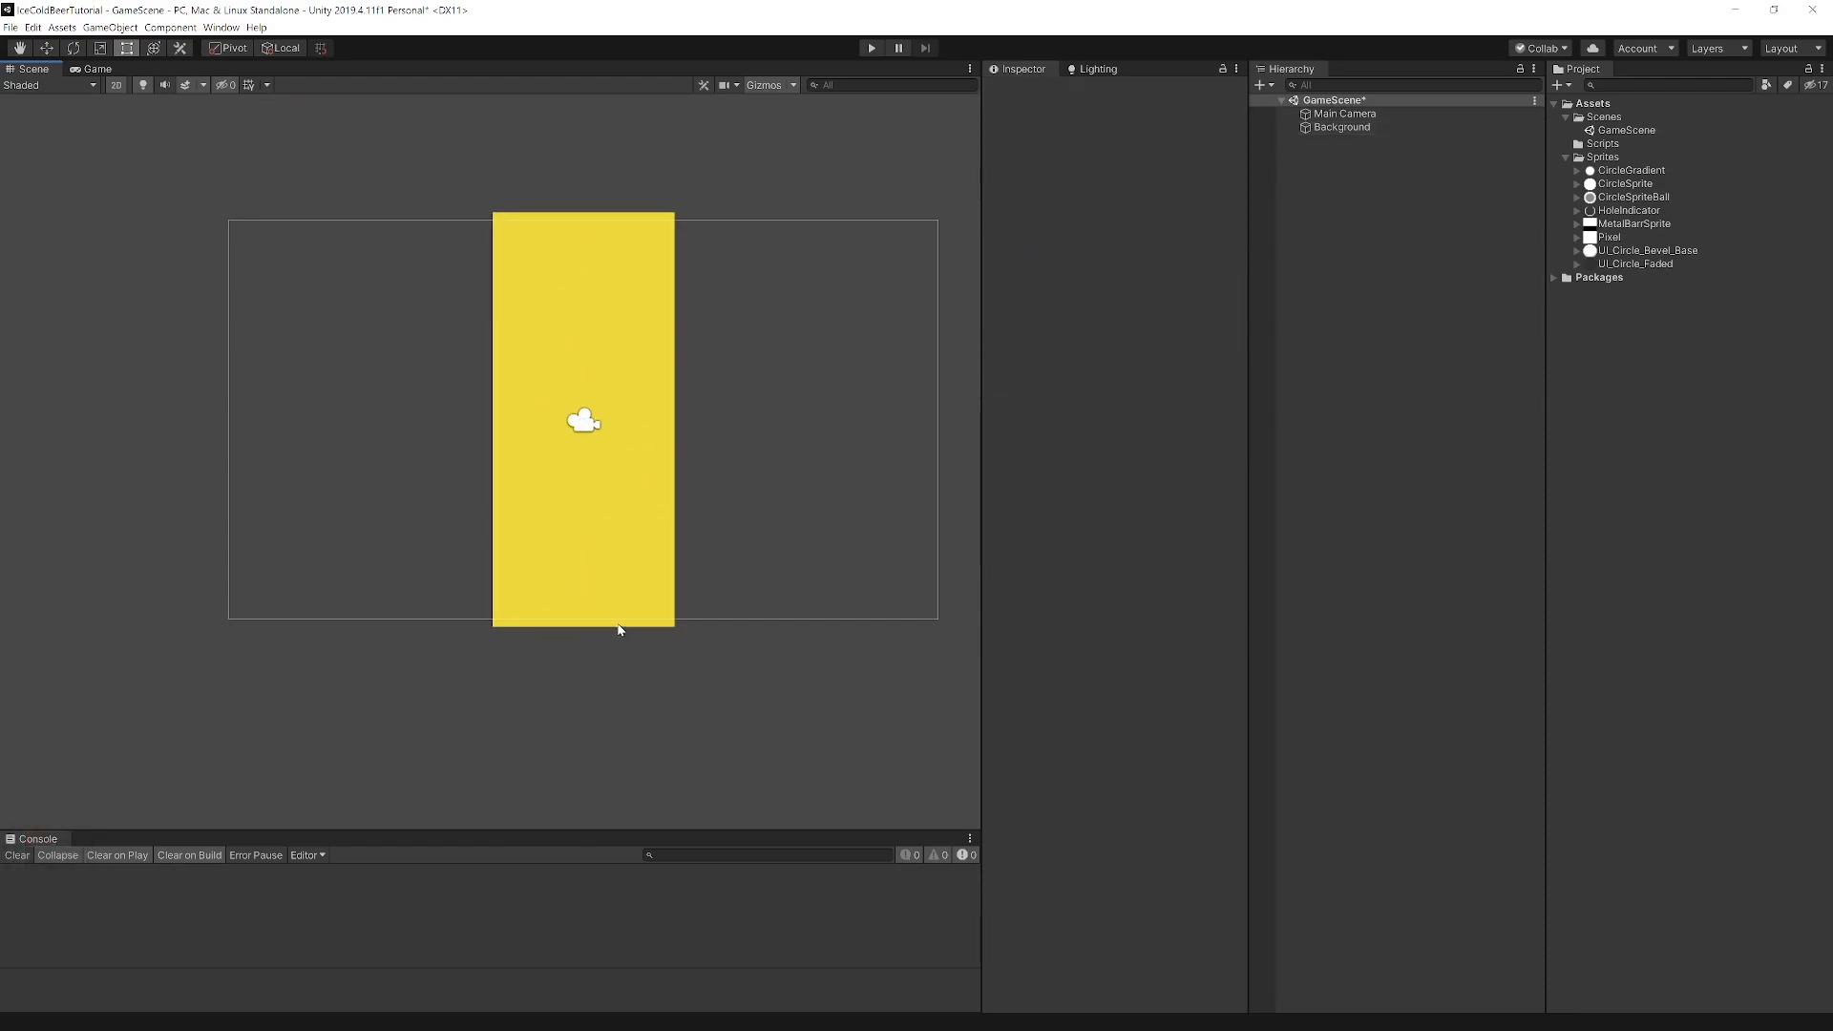
Assign the Background object to the Background sorting layer and save the scene.
left_click(1341, 127)
left_click(1163, 367)
left_click(1154, 401)
key("ctrl+s")
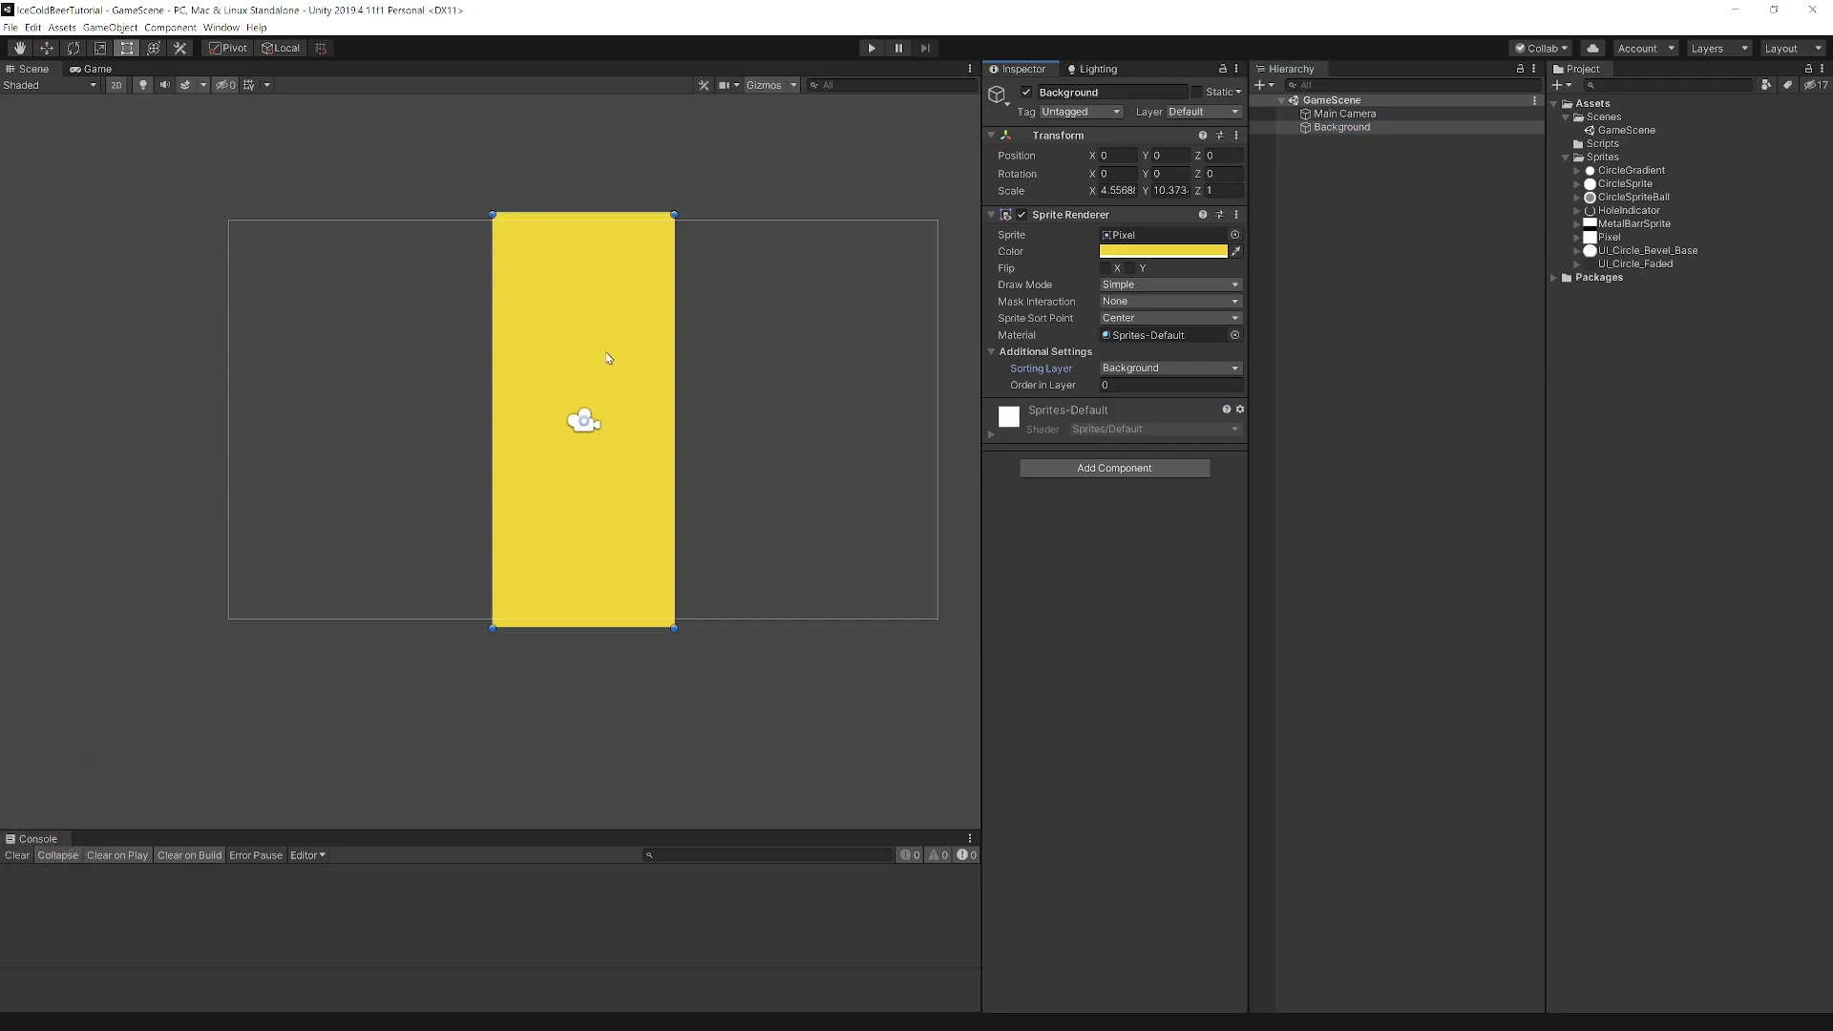
Duplicate the Background, rename the copy Border and colour it blue (266590).
key("ctrl+d")
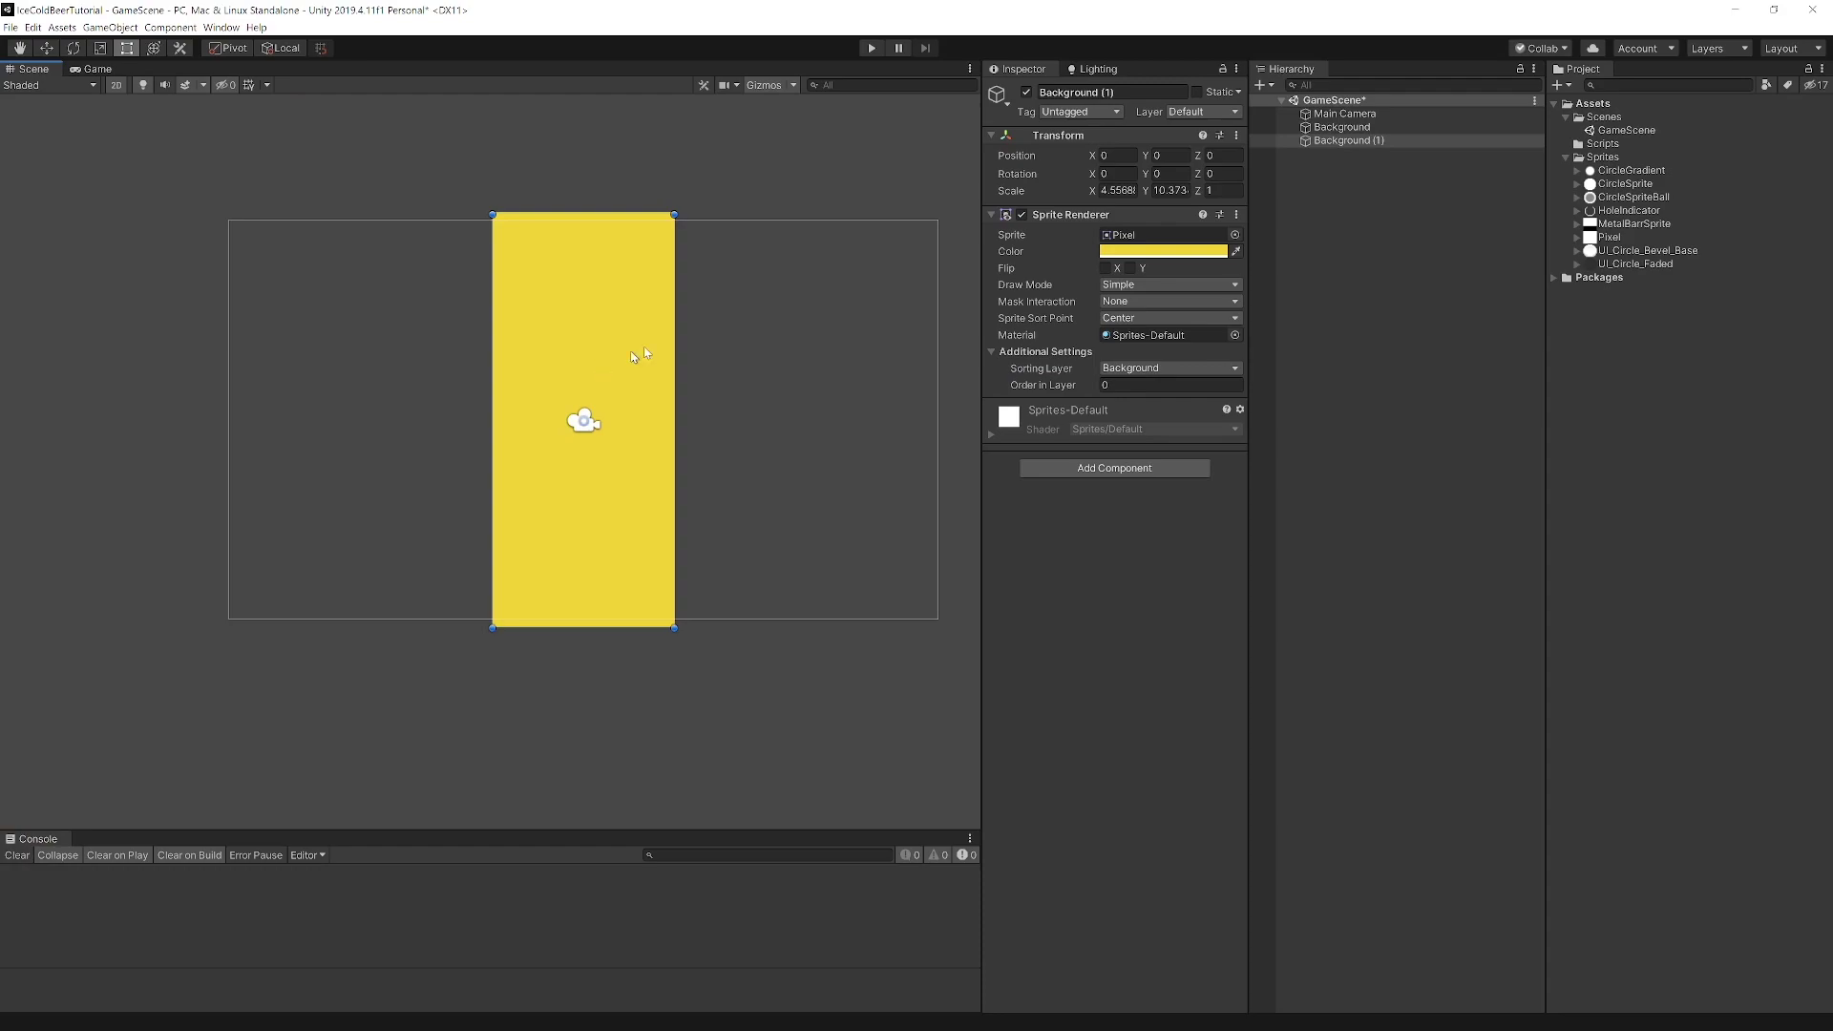
key("F2")
type("Border")
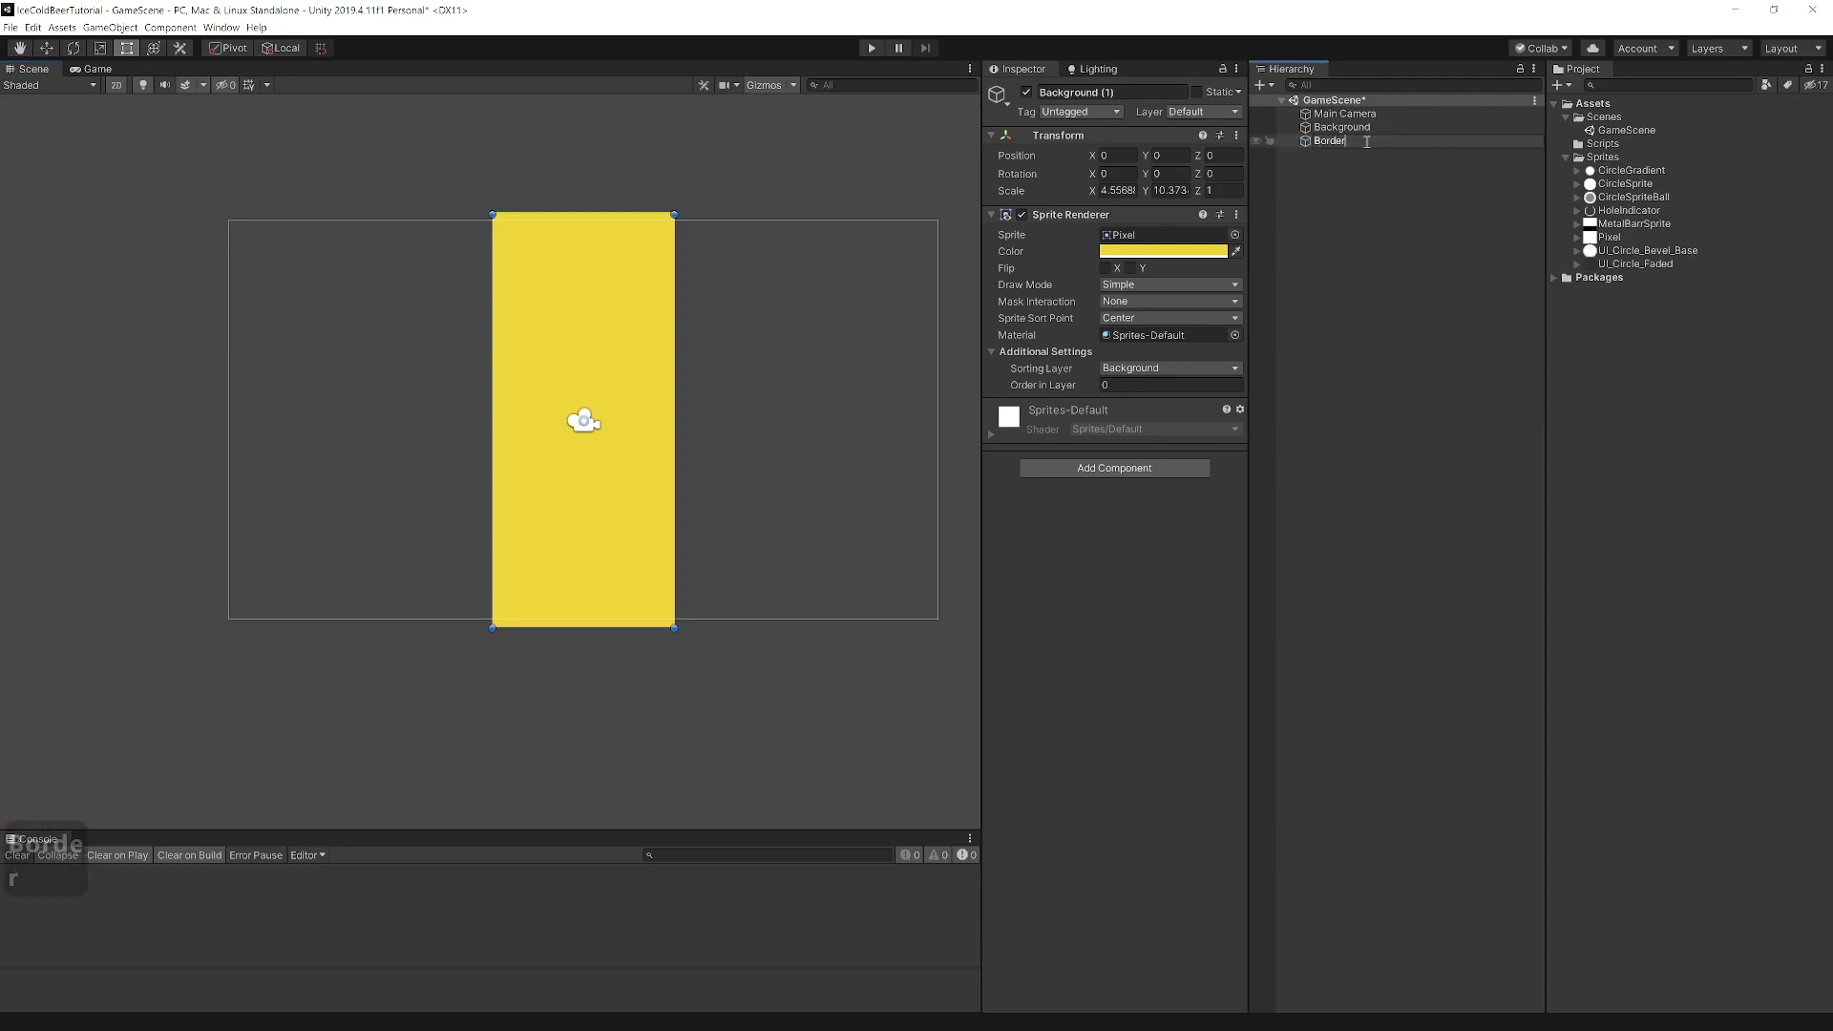
key("Return")
left_click(1163, 251)
left_click(1472, 796)
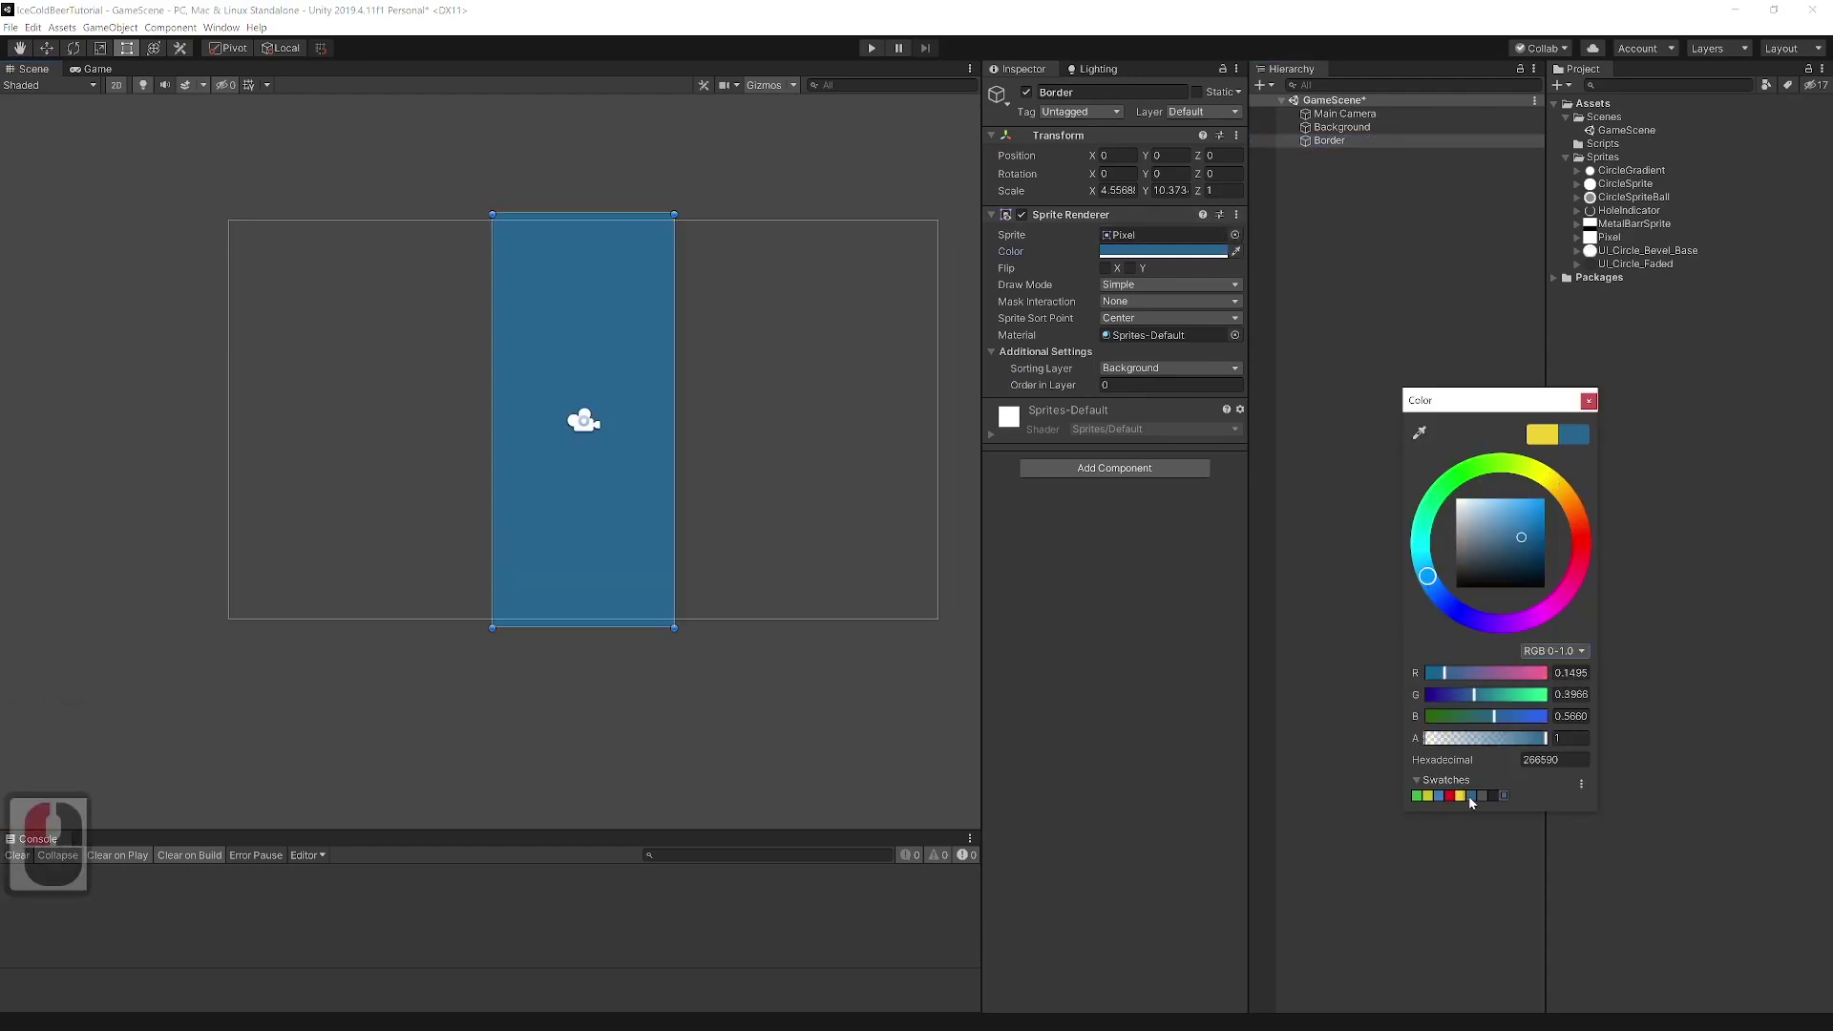
left_click(1589, 400)
Move the Border against the Background's right edge at X about 4.52 and add a Box Collider 2D.
key("w")
left_click_drag(646, 421, 831, 421)
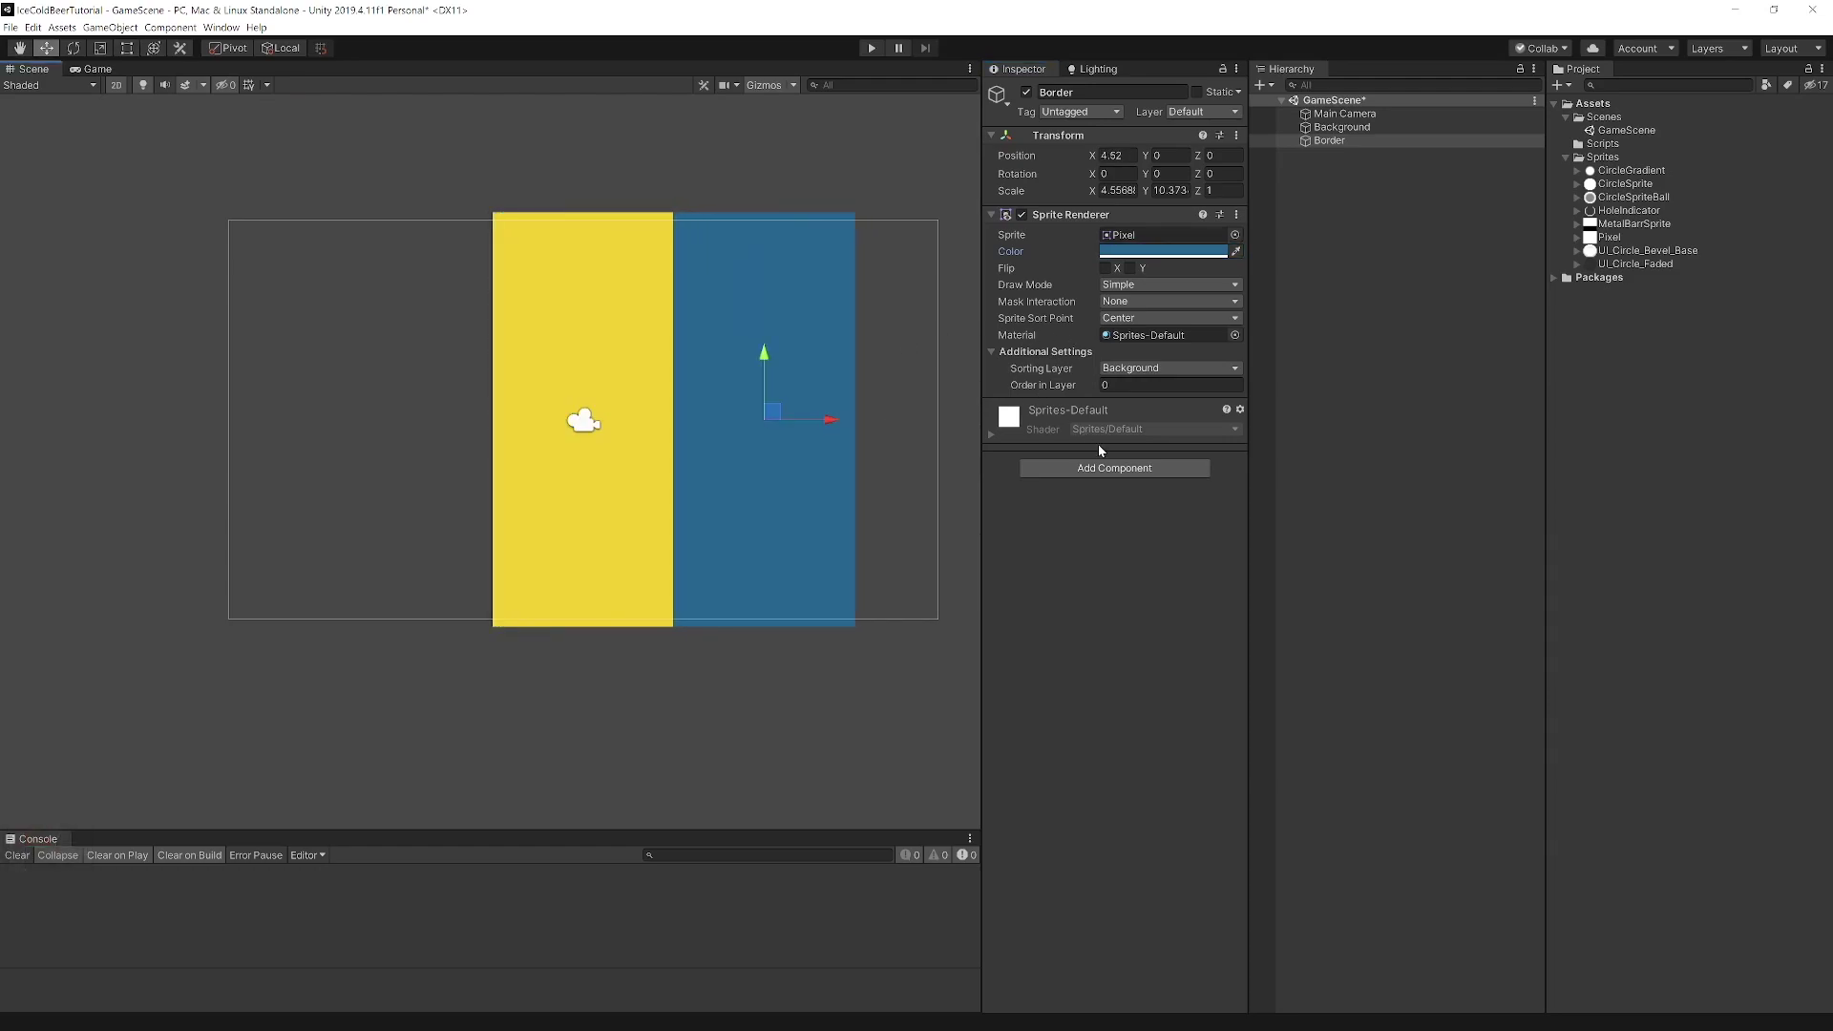
left_click(1114, 468)
left_click(1060, 540)
scroll(825, 446, "down", 1)
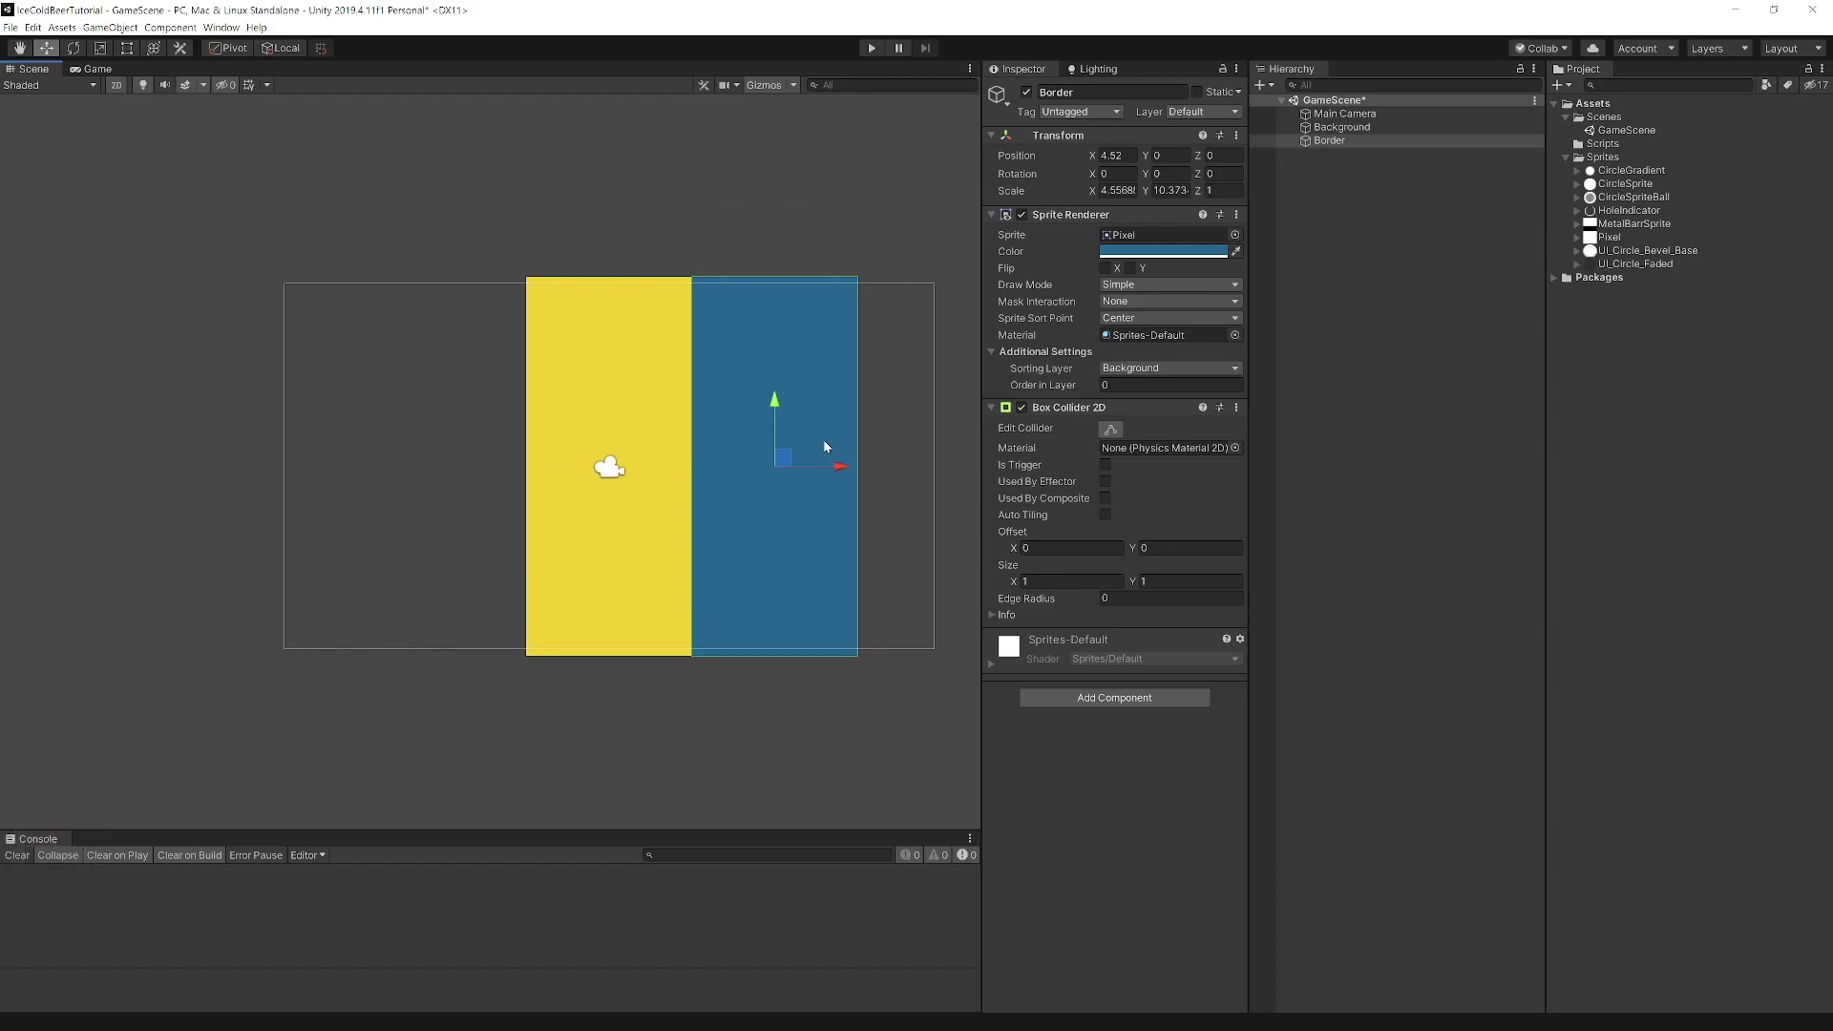
Duplicate the Border and set the copy's X position to -4.52 for the left side.
key("ctrl+d")
left_click(1106, 155)
type("-")
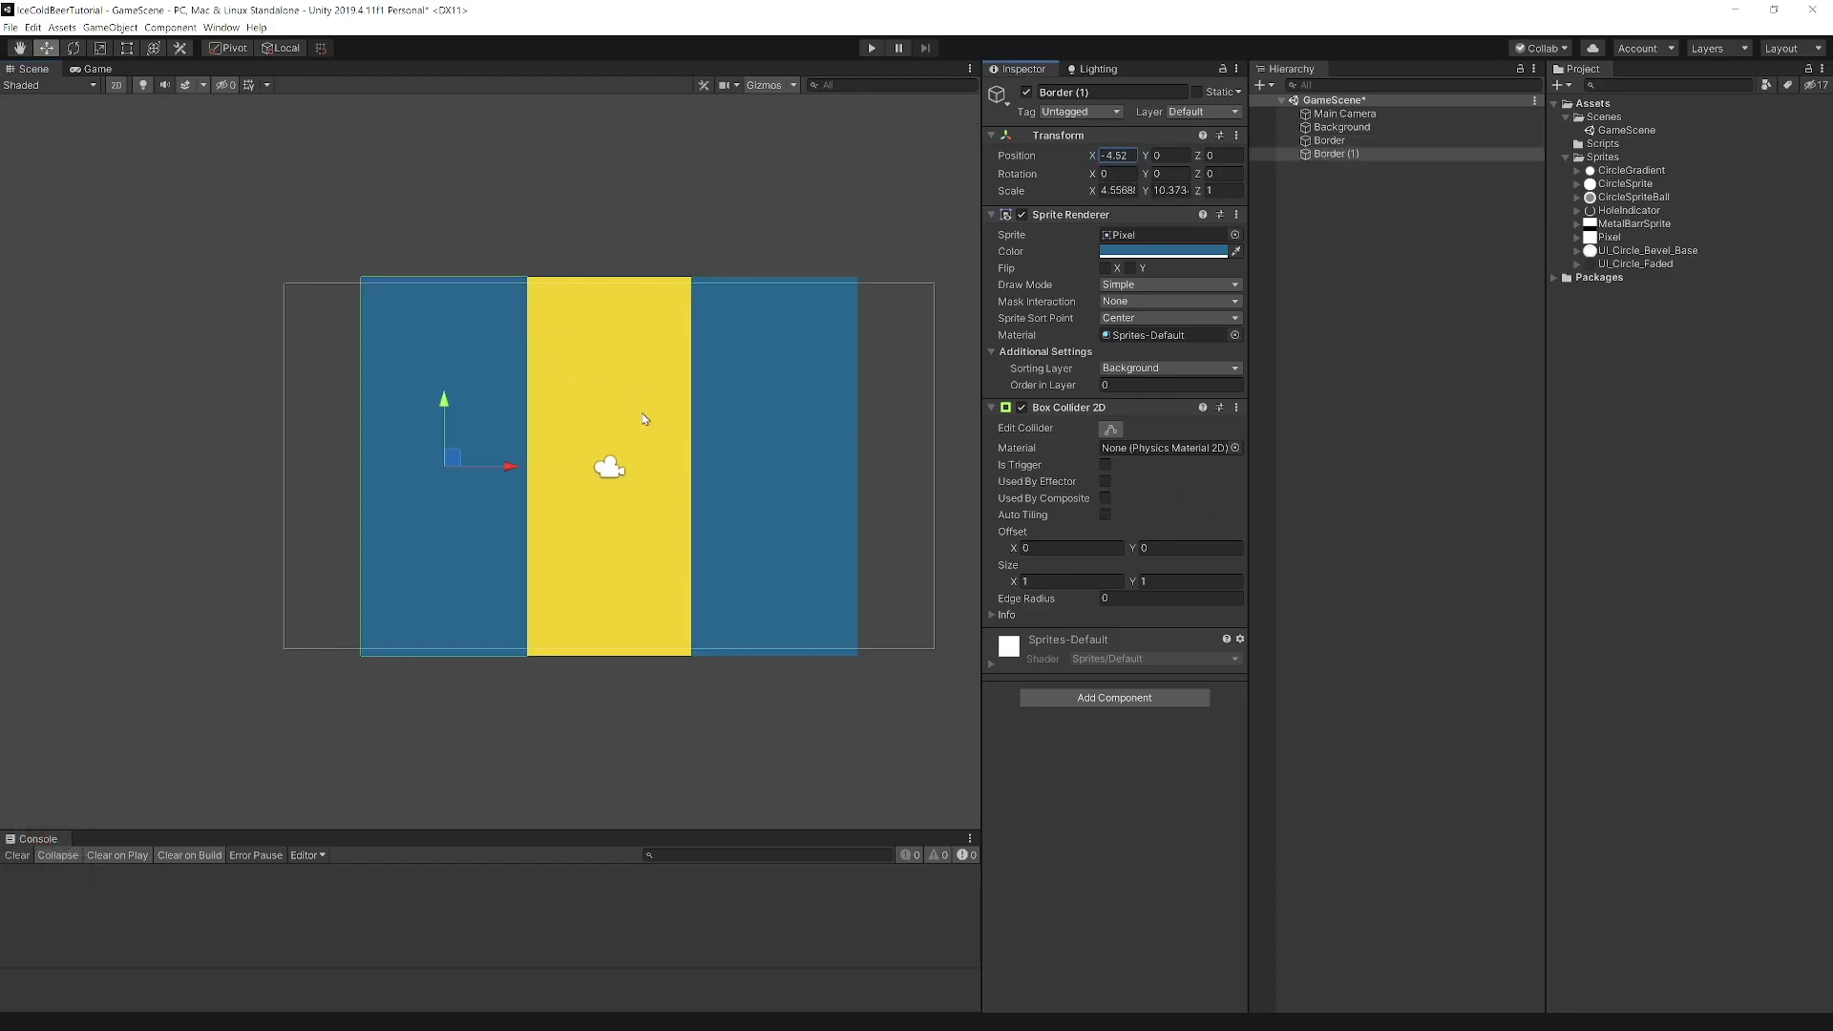
Duplicate the right border, place the copy at X 0 above the Background, and widen it to span all three columns.
scroll(706, 455, "down", 1)
left_click(742, 455)
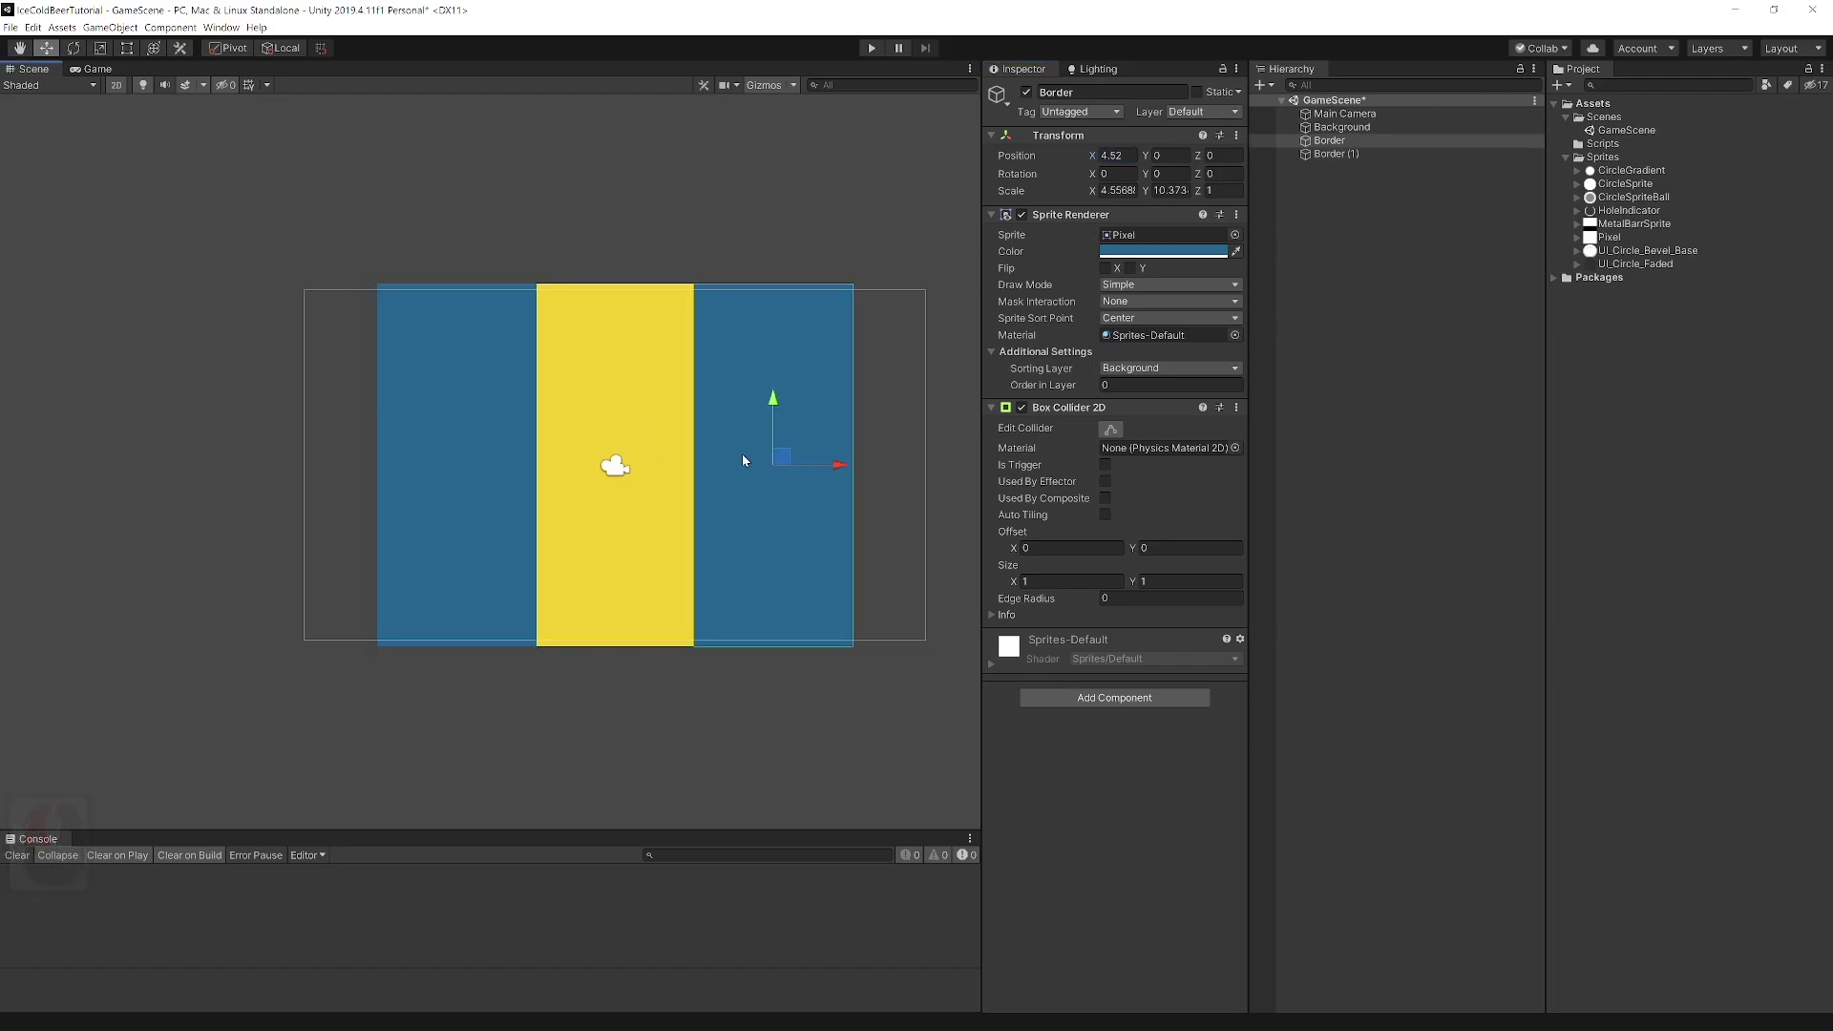
key("ctrl+d")
left_click(1129, 155)
type("0")
left_click_drag(615, 393, 661, 50)
scroll(696, 364, "down", 3)
middle_click_drag(685, 181, 683, 393)
key("r")
left_click_drag(674, 335, 808, 336)
Duplicate the top border and negate the copy's Y position to place it below the Background.
scroll(762, 378, "down", 4)
middle_click_drag(736, 415, 739, 373)
key("ctrl+d")
double_click(1154, 158)
type("-")
left_click(852, 362)
Duplicate the yellow Background and move the copy over the right border, to X about 4.68.
scroll(840, 368, "down", 3)
middle_click_drag(716, 485, 666, 460)
left_click(656, 476)
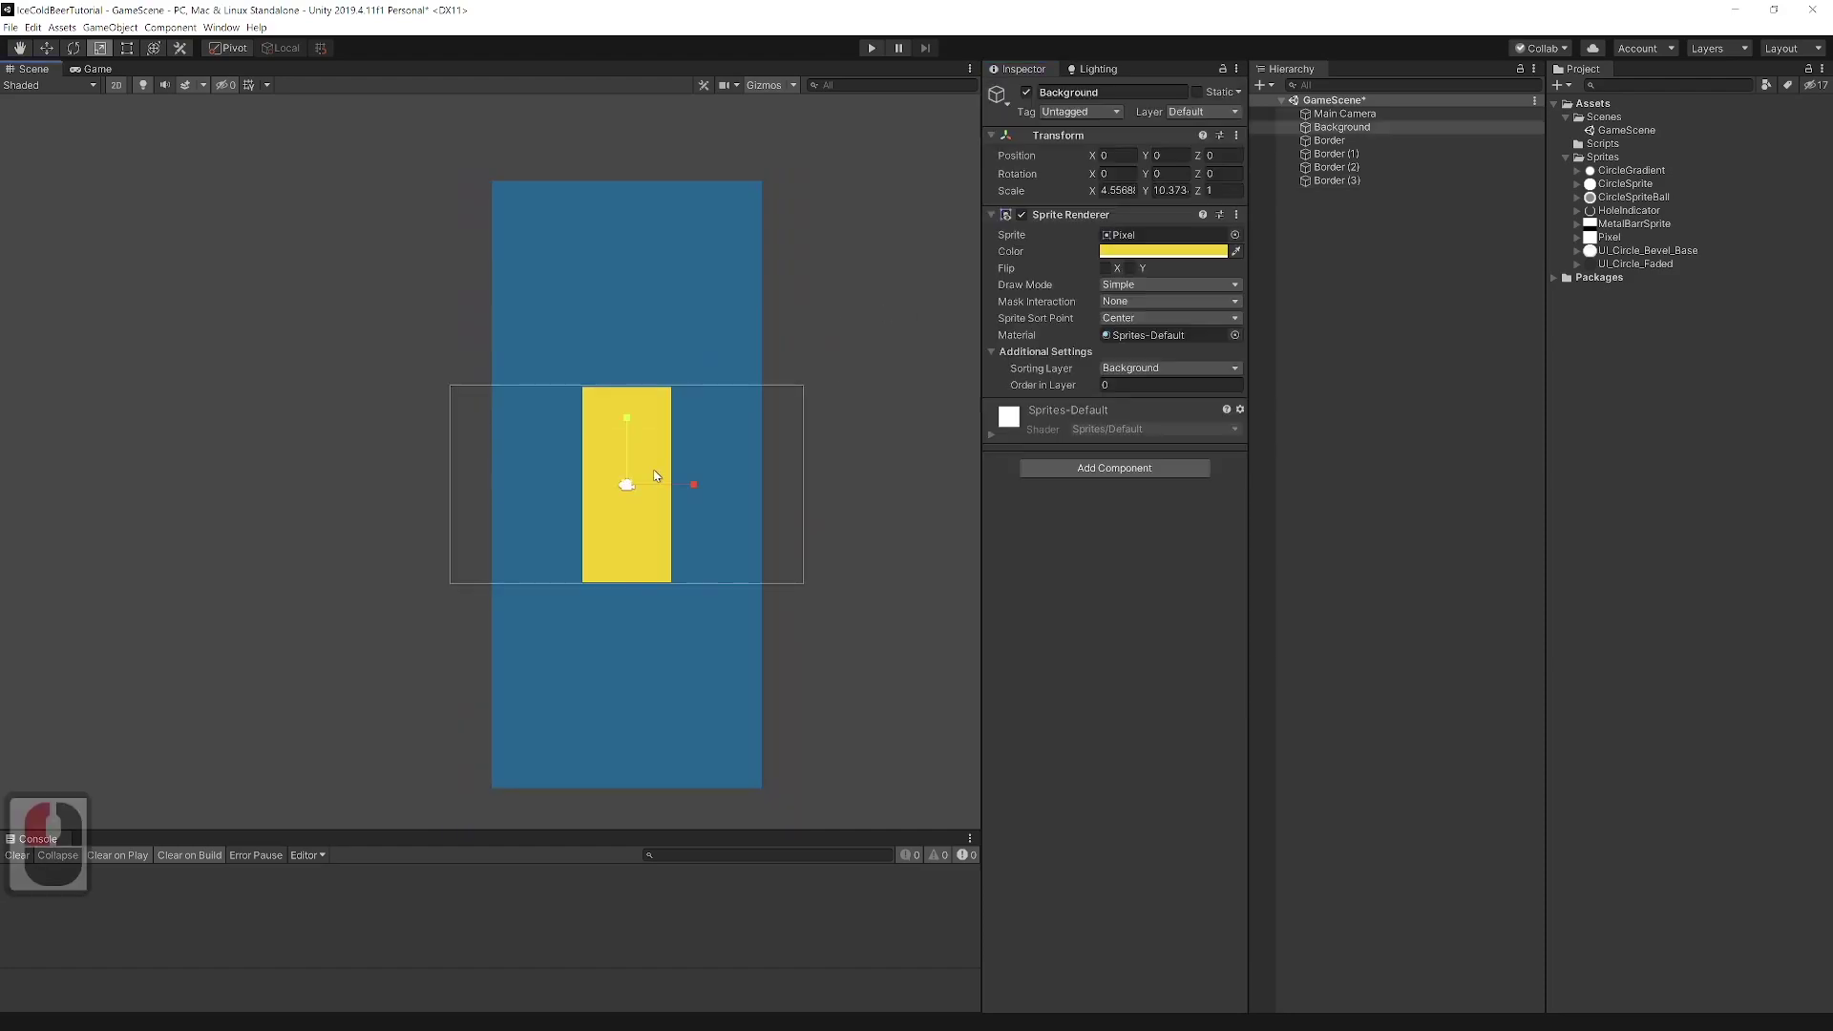
scroll(657, 476, "up", 1)
key("ctrl+d")
key("w")
left_click_drag(688, 491, 802, 491)
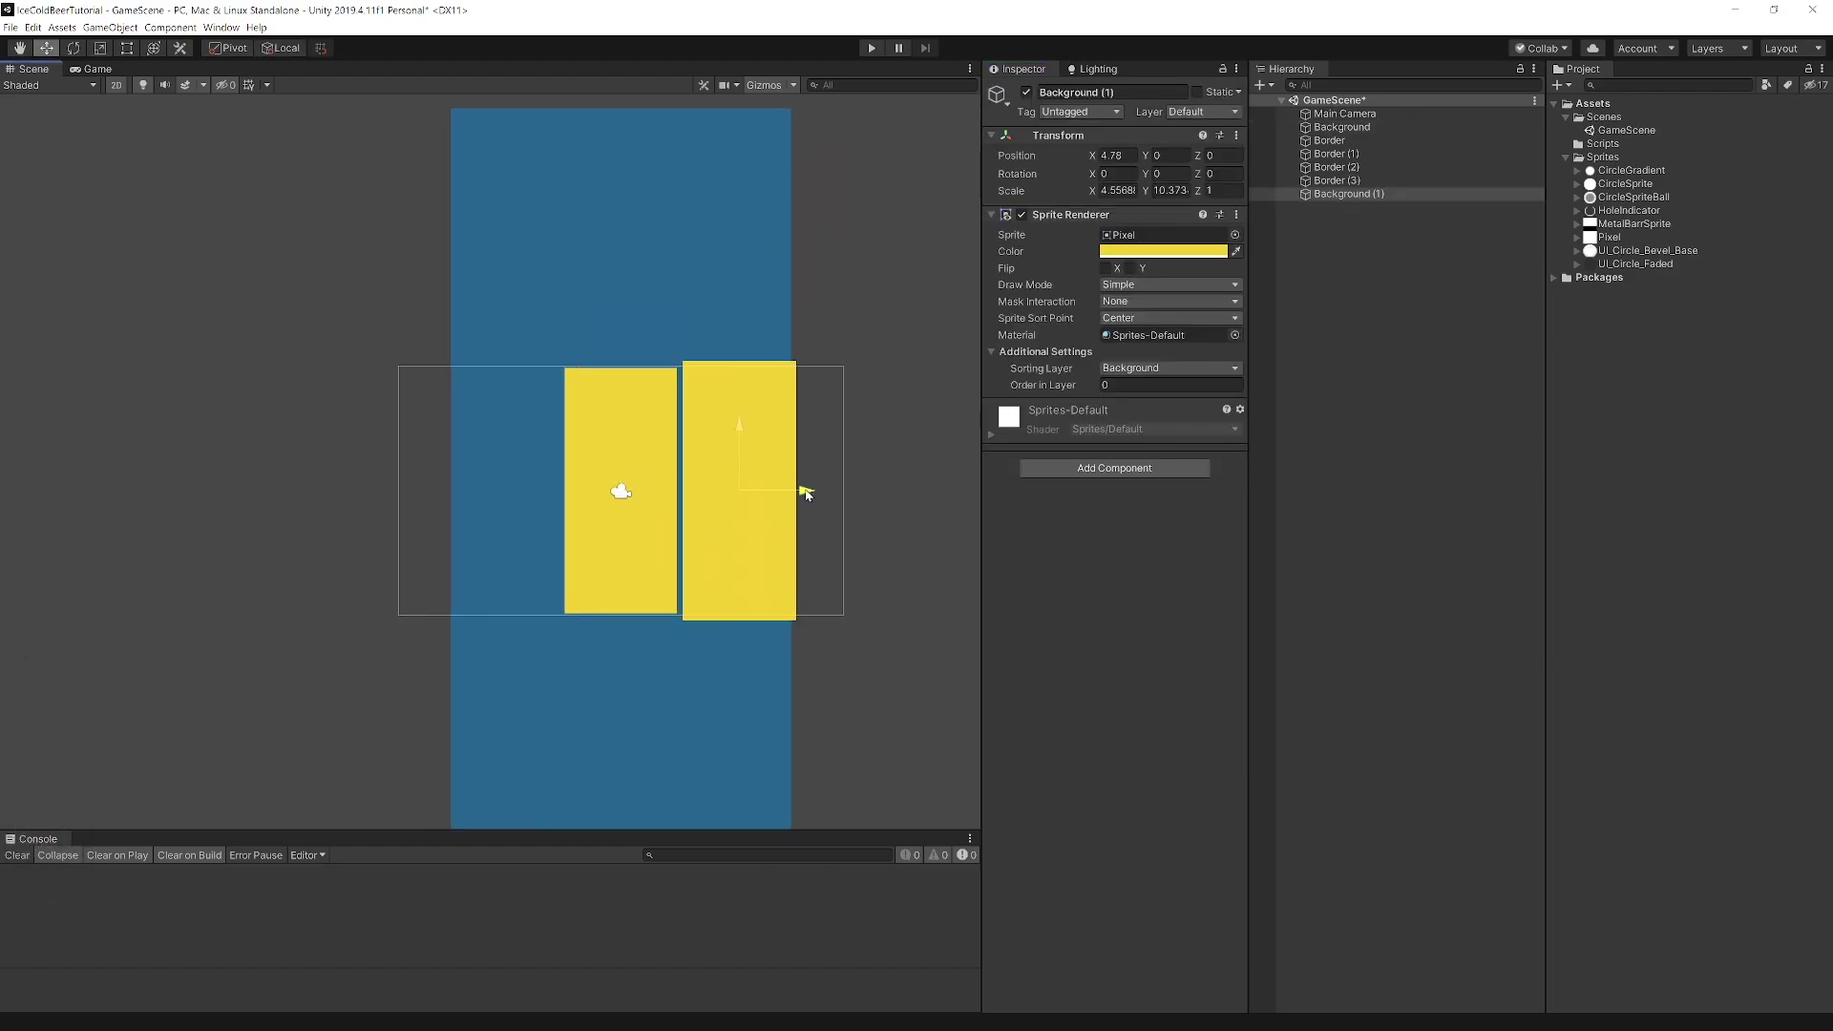
Assign all four Border objects to the Border sorting layer.
left_click(1345, 153)
left_click(1337, 180, "shift")
left_click(1170, 368)
left_click(1131, 412)
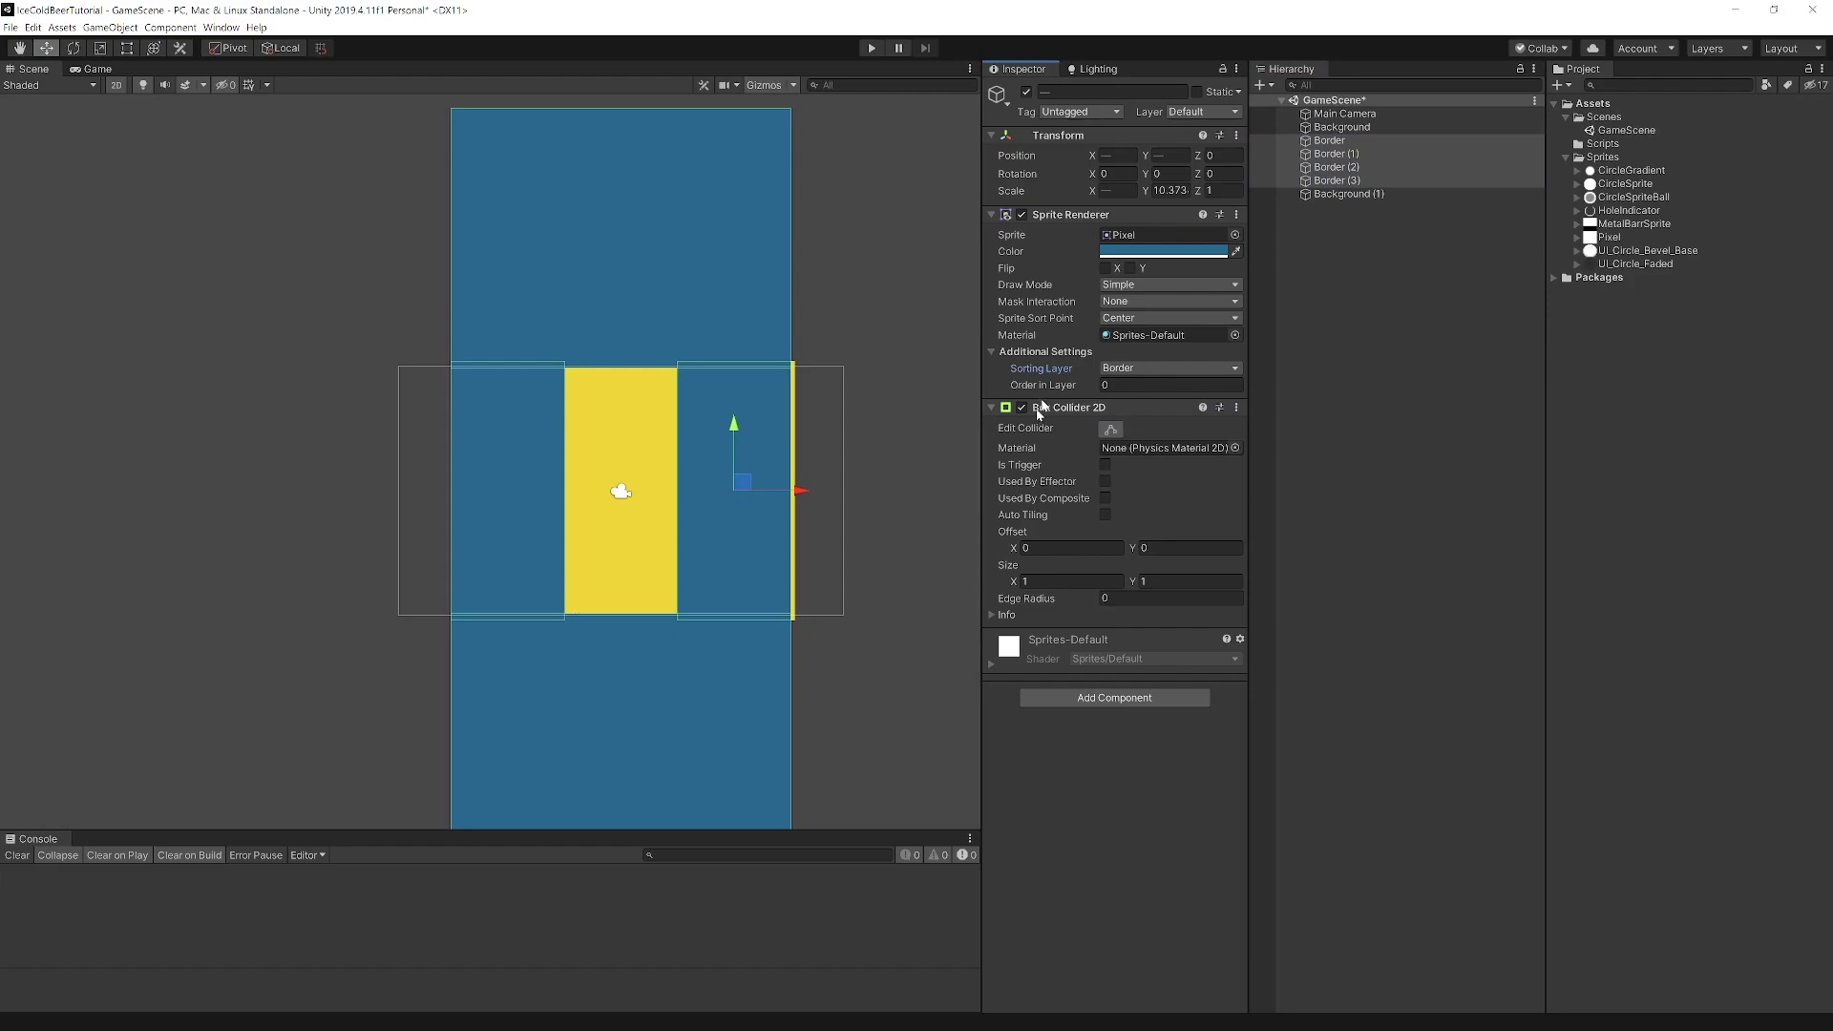
Rename the Background copy to BorderGray and colour it gray from the saved swatches.
left_click(1347, 193)
key("F2")
type("BorderGray")
key("Return")
left_click(1163, 250)
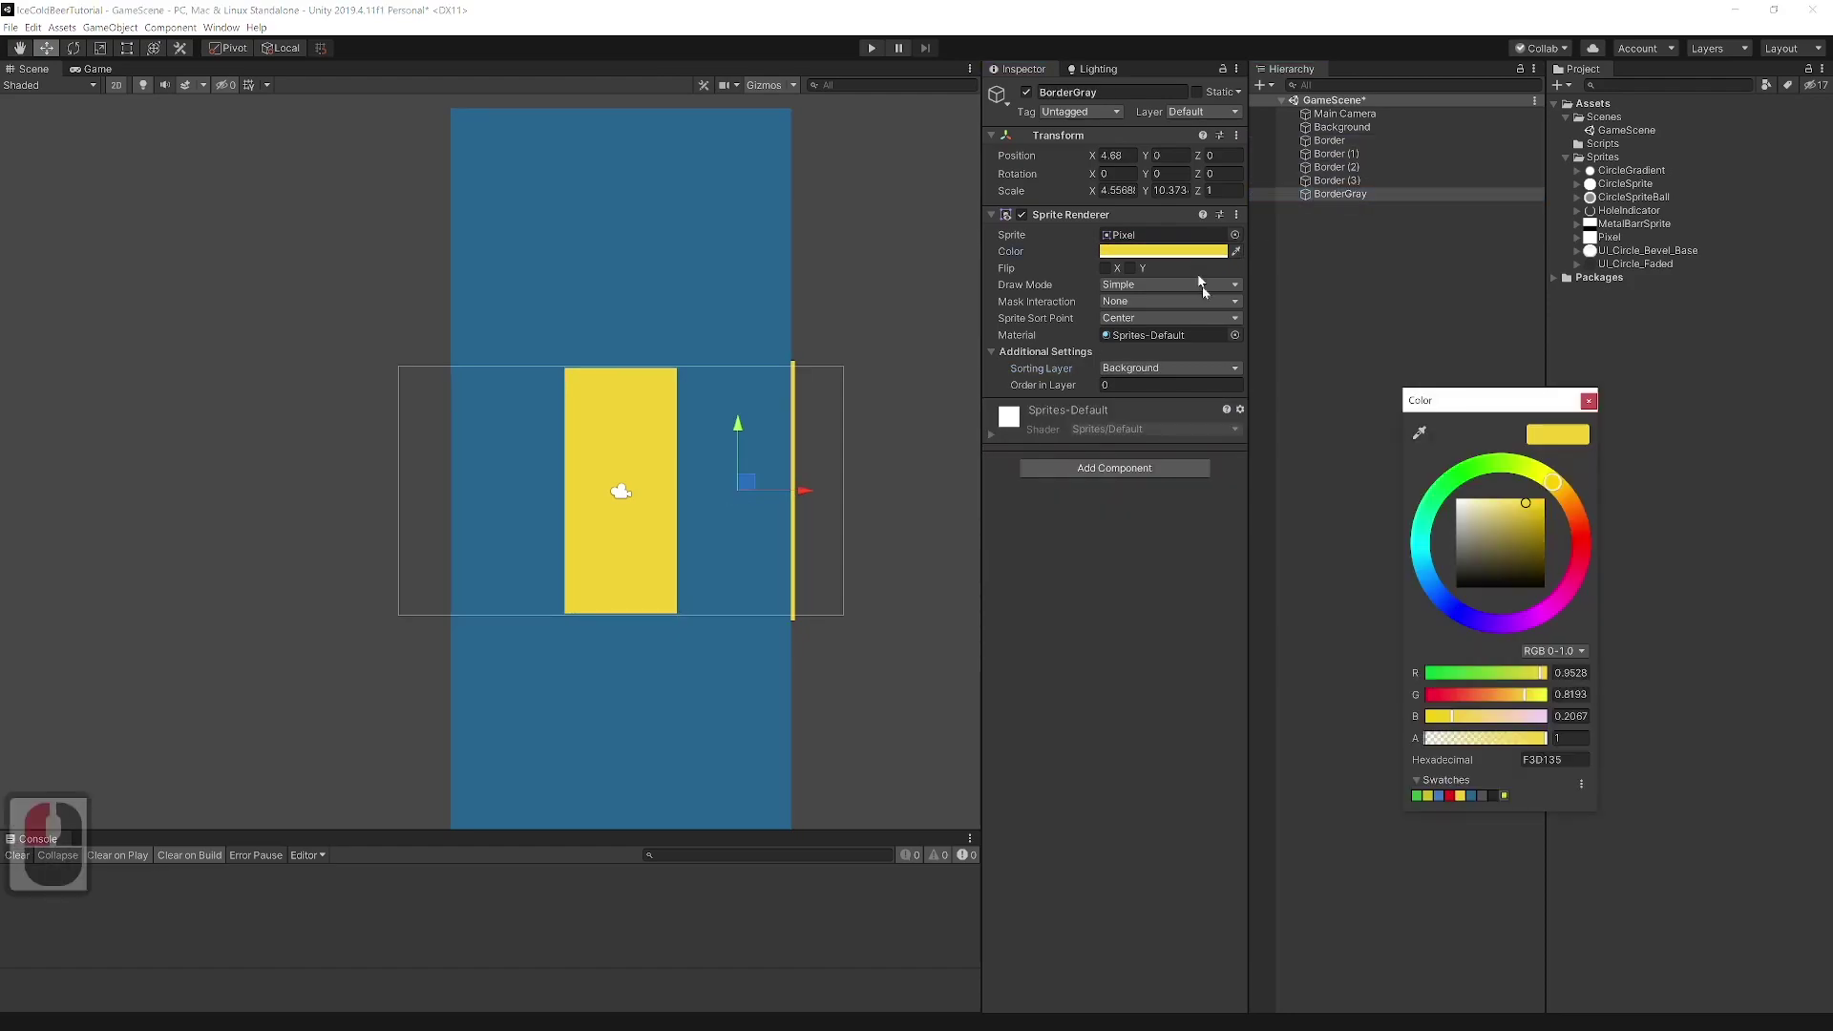
left_click(1482, 796)
left_click(1589, 401)
Set BorderGray's sorting layer to Border and its order in layer to 1.
left_click(1146, 369)
left_click(1138, 410)
left_click(1137, 385)
type("1")
Stretch BorderGray outward past the camera frame's right edge, to a width of about 9.17.
scroll(749, 483, "up", 2)
key("t")
left_click_drag(809, 496, 965, 487)
scroll(833, 563, "down", 5)
scroll(836, 459, "up", 1)
Duplicate BorderGray and mirror the copy to the left side at X about -6.94.
key("ctrl+d")
left_click(1109, 156)
left_click(1102, 156)
type("-6")
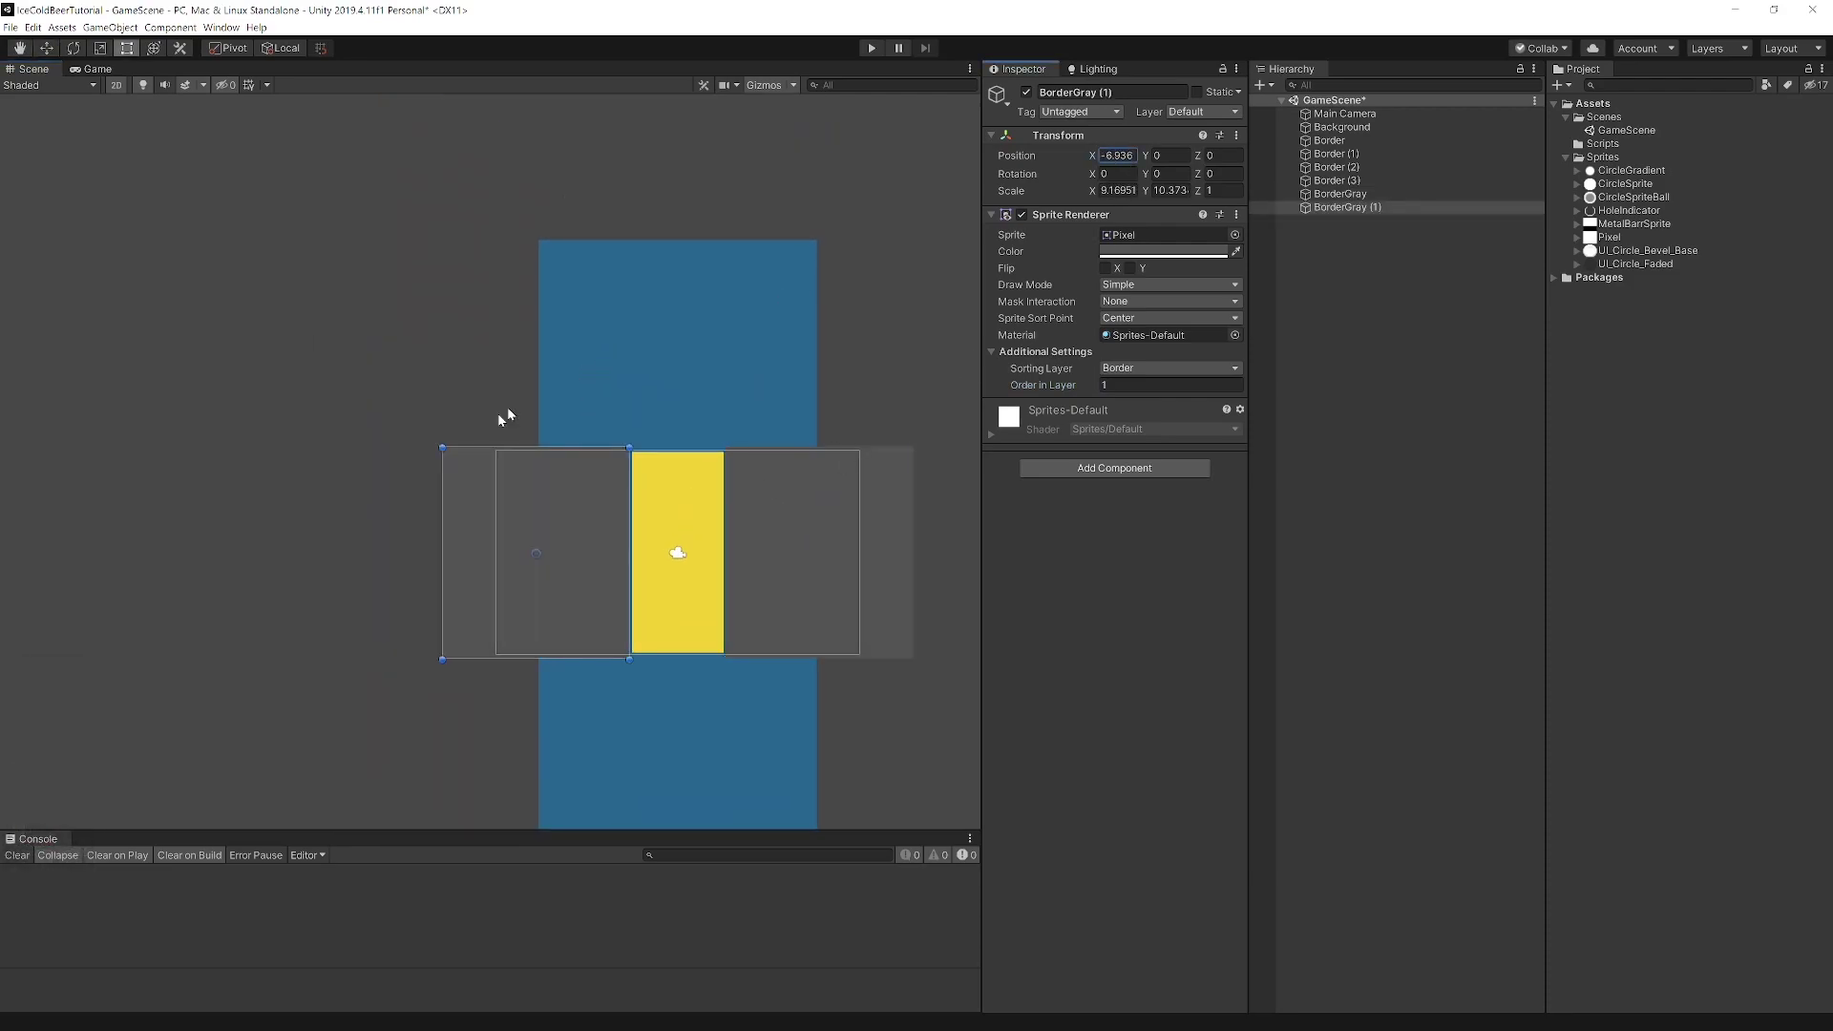
Duplicate the left gray panel, set the copy's X to 0 and move it up above the yellow area.
left_click(470, 564)
key("ctrl+d")
key("w")
left_click(1116, 155)
type("0")
scroll(613, 485, "up", 3)
left_click_drag(708, 522, 732, 218)
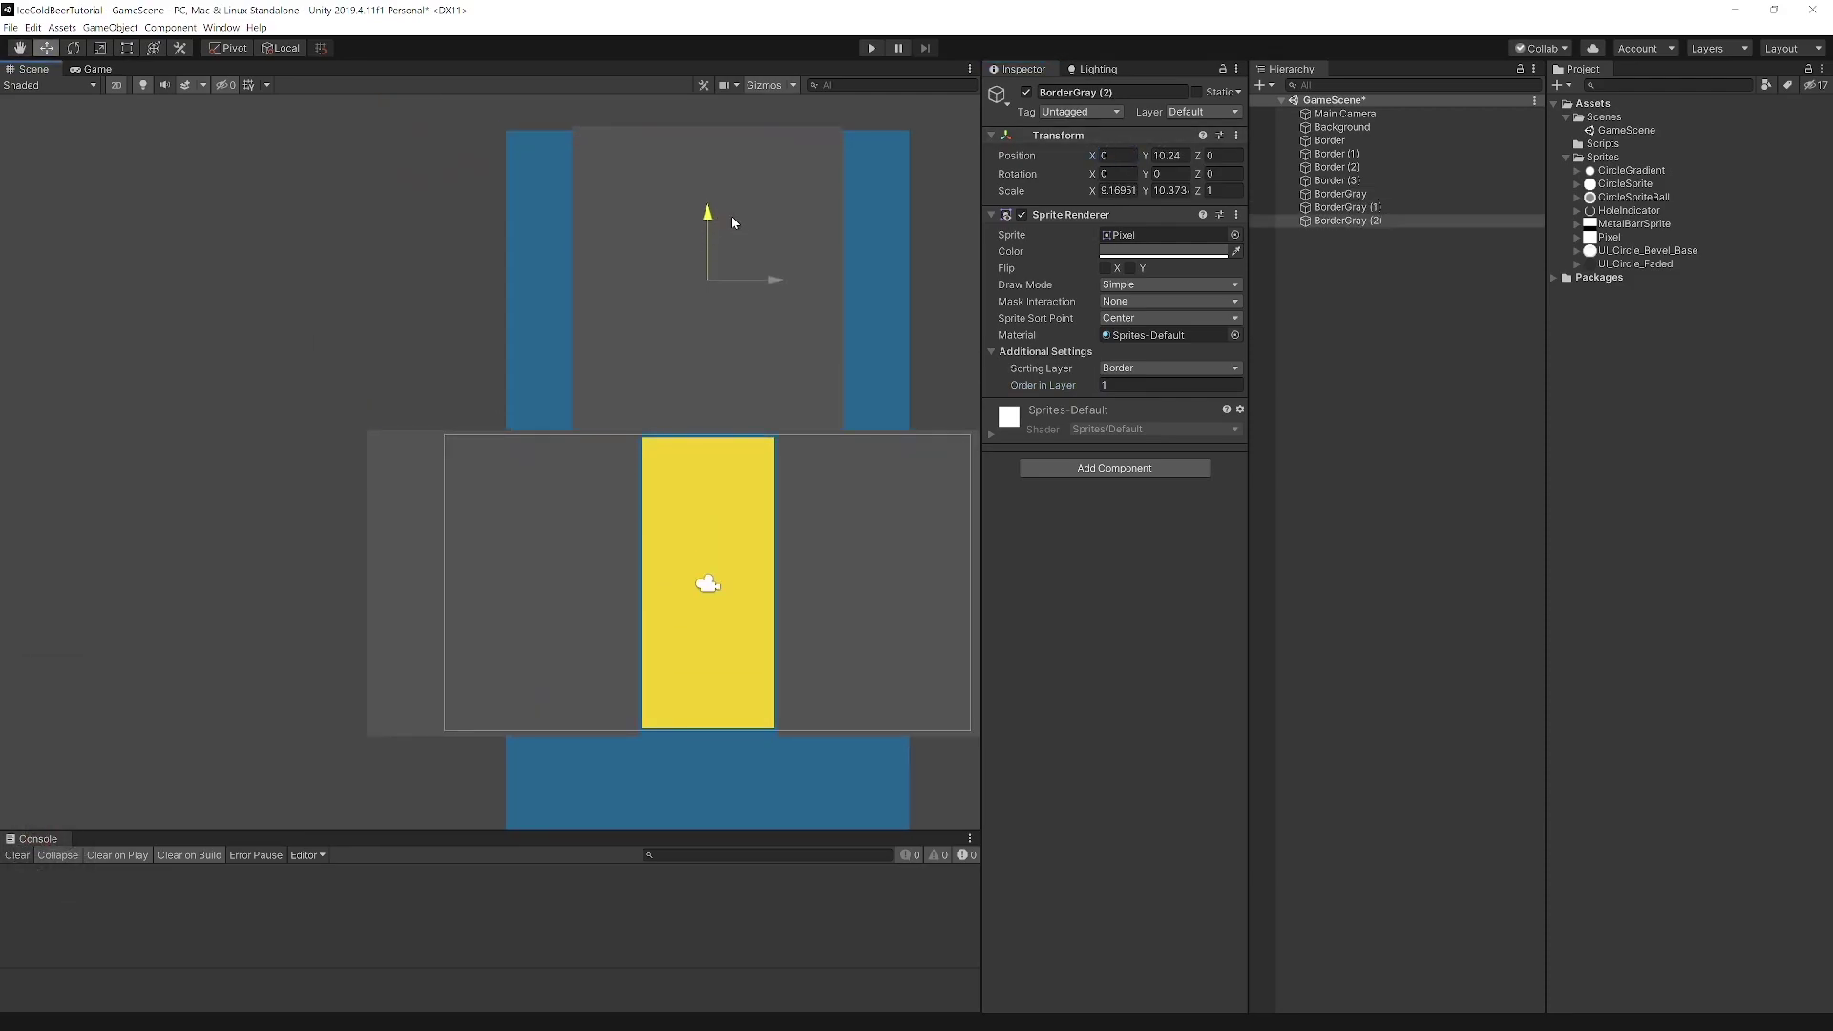
Widen the top gray panel symmetrically so that it covers the blue border's full width.
key("t")
scroll(769, 278, "down", 3)
left_click_drag(805, 279, 970, 289, "alt")
scroll(950, 287, "down", 1)
Duplicate the top gray panel and negate the copy's Y position to cover the area below.
key("ctrl+d")
left_click(1166, 156)
left_click(1155, 156)
type("-")
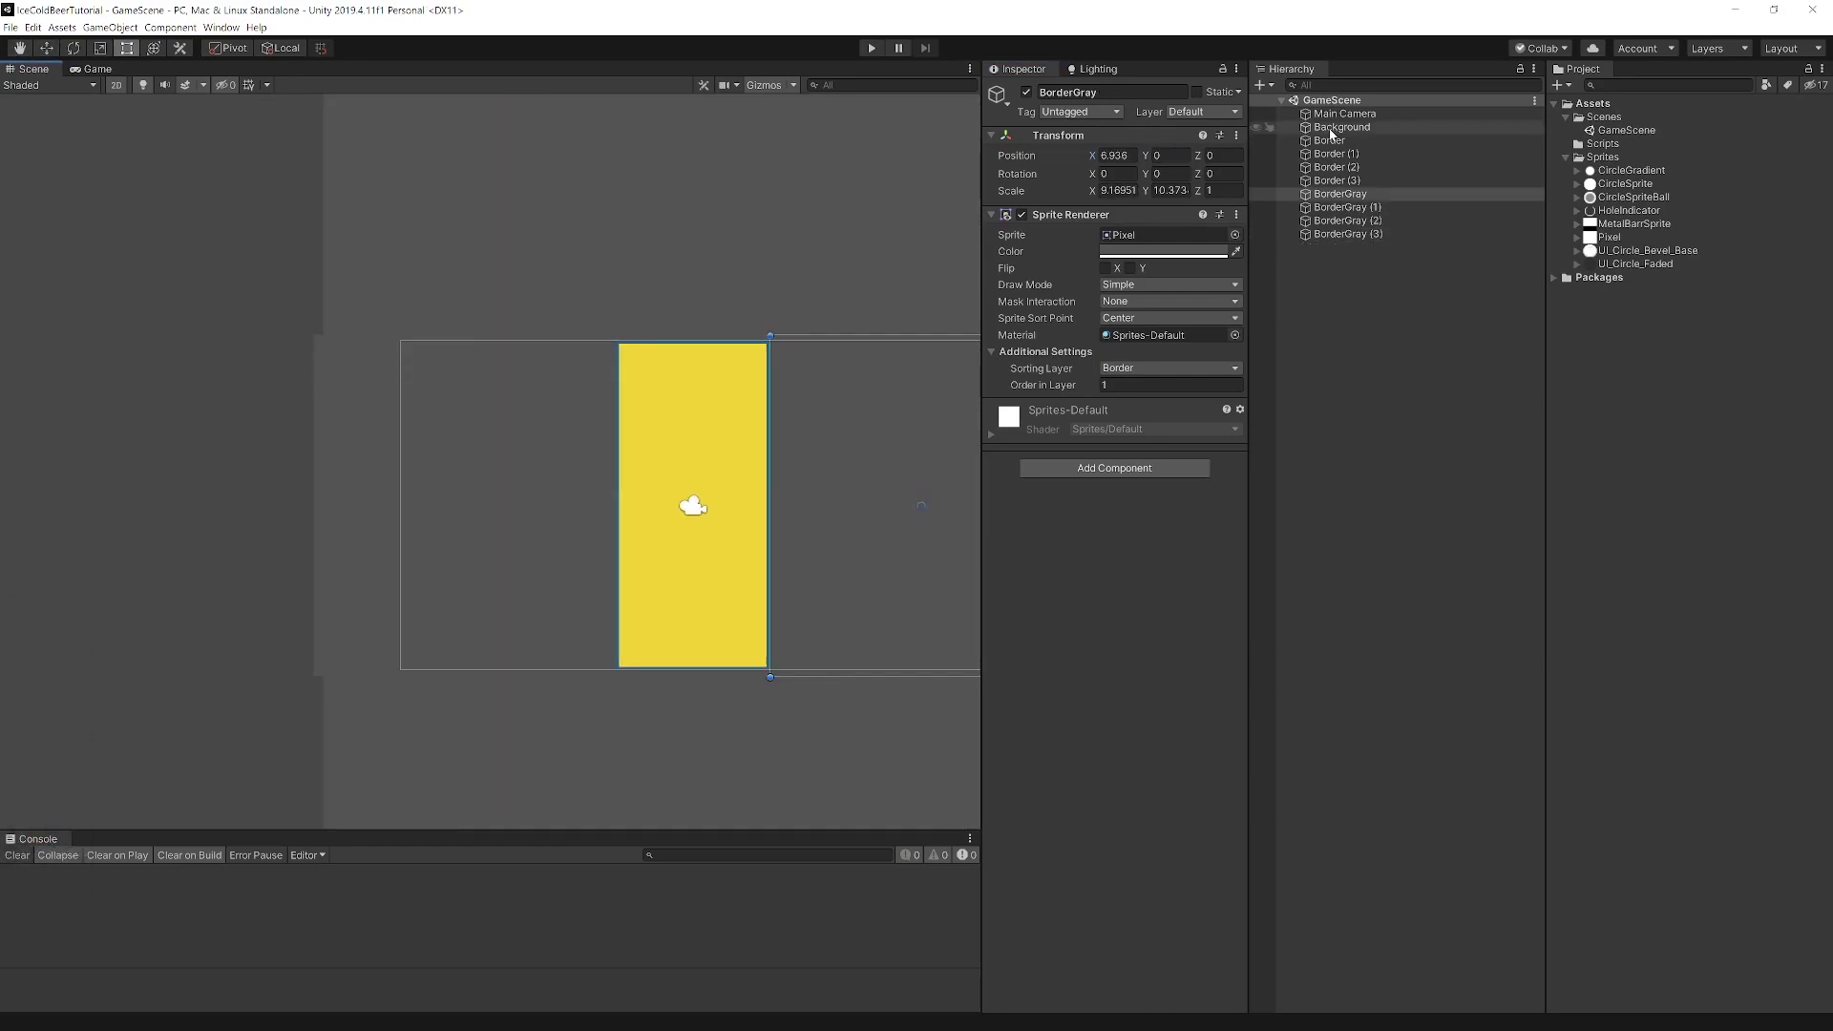
Duplicate the yellow Background and shrink the copy from its top edge to the lower half, about 4.71 high.
left_click(1333, 133)
scroll(740, 466, "up", 5)
key("ctrl+d")
left_click_drag(667, 301, 674, 537)
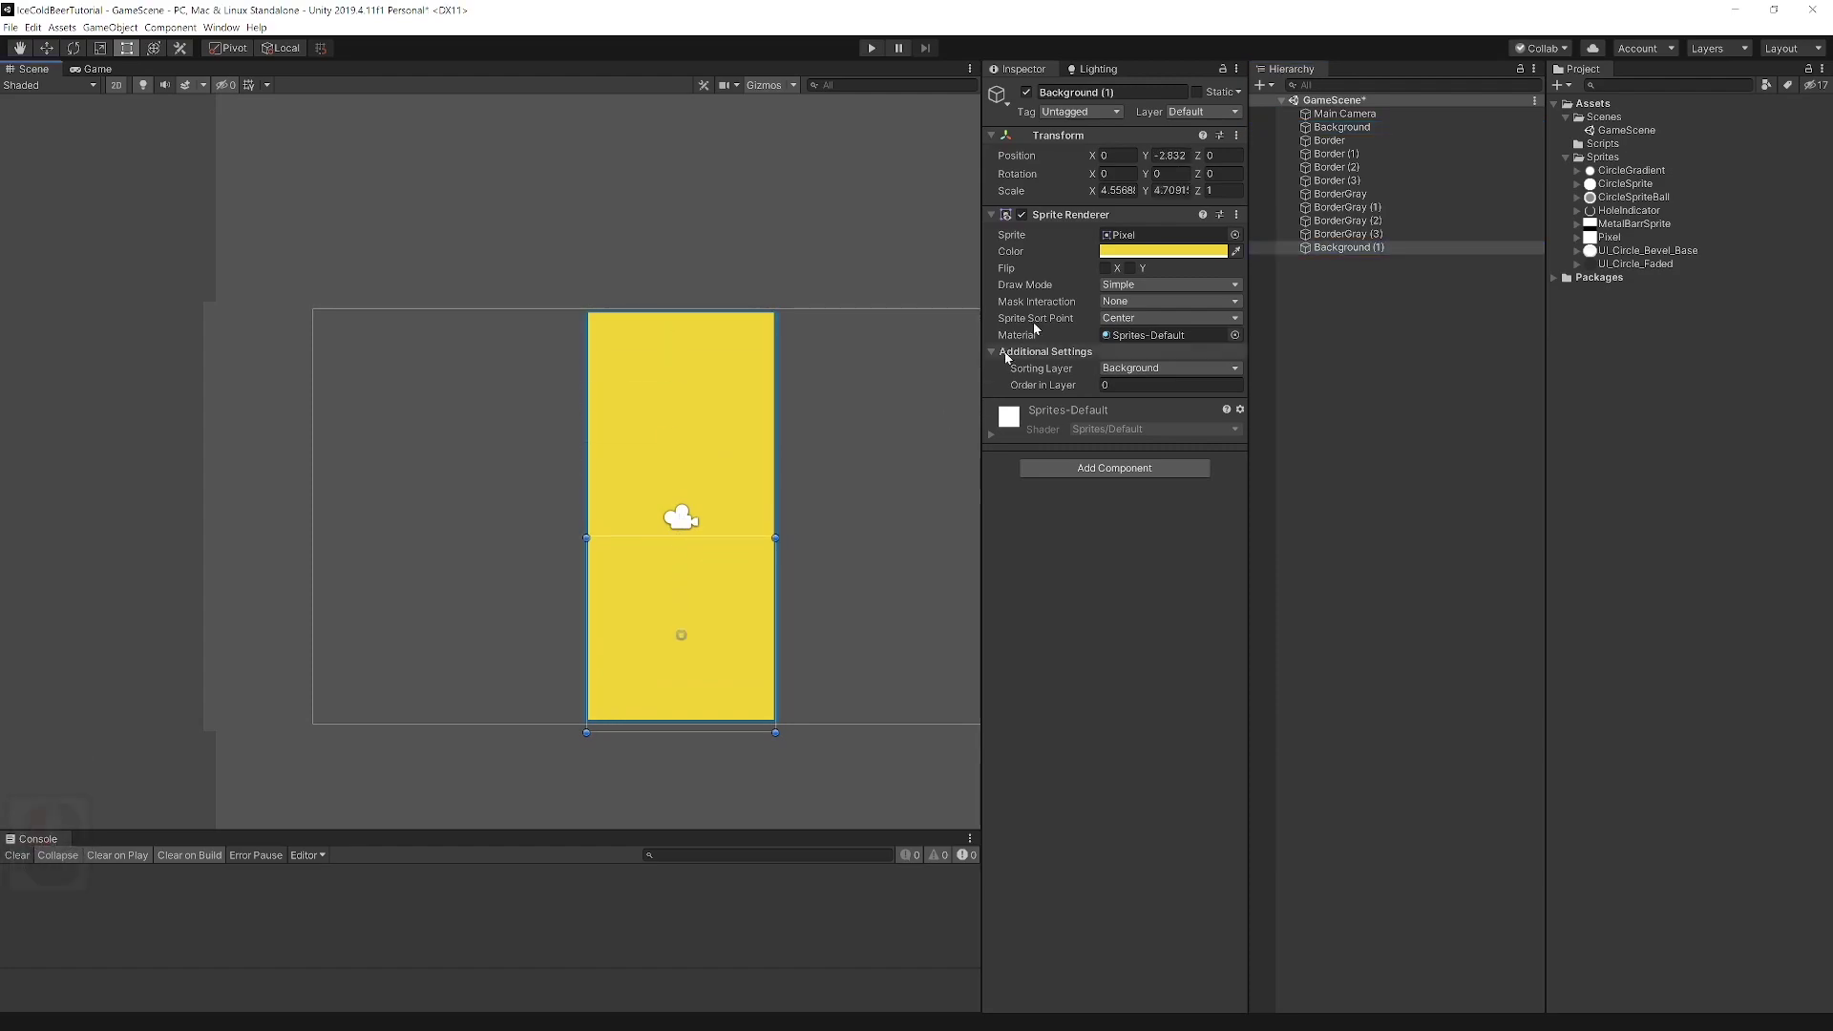
Recolour the copied Background with the dark gray swatch and rename it UIBlock.
left_click(1125, 253)
left_click(1491, 795)
left_click(1587, 397)
double_click(1349, 248)
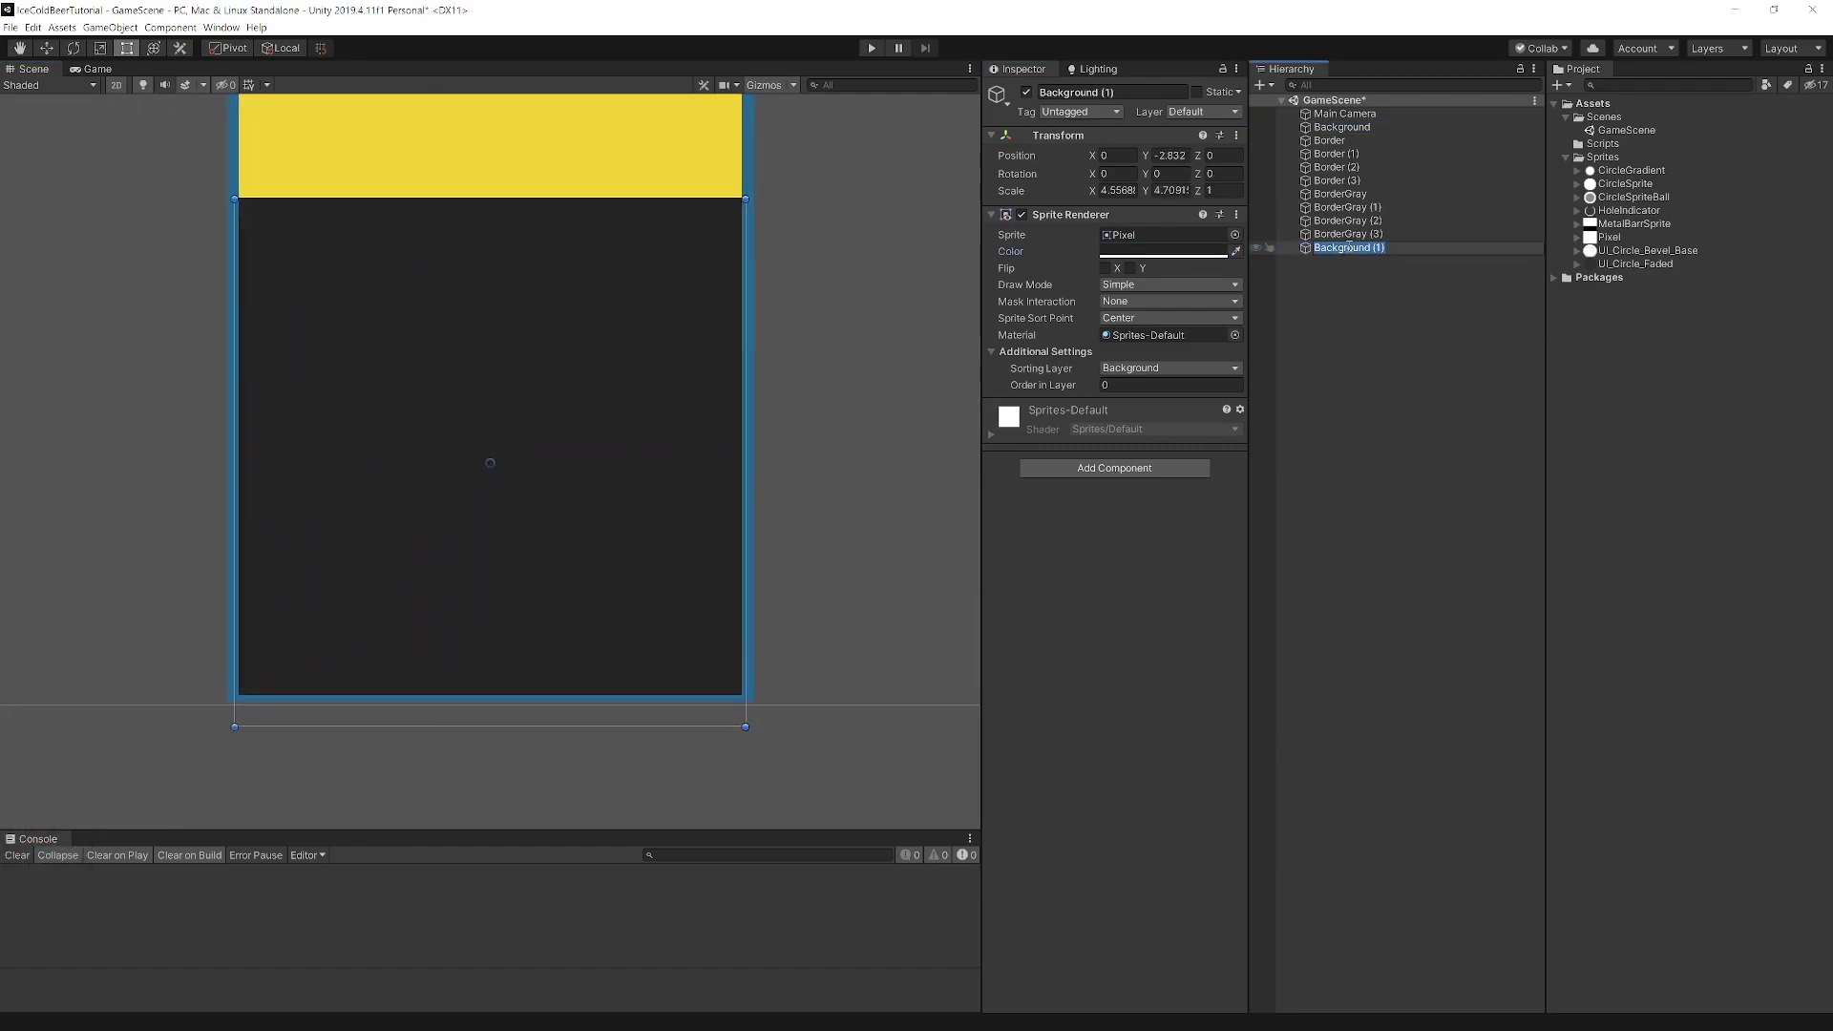
type("UI")
key("Return")
scroll(548, 324, "down", 2)
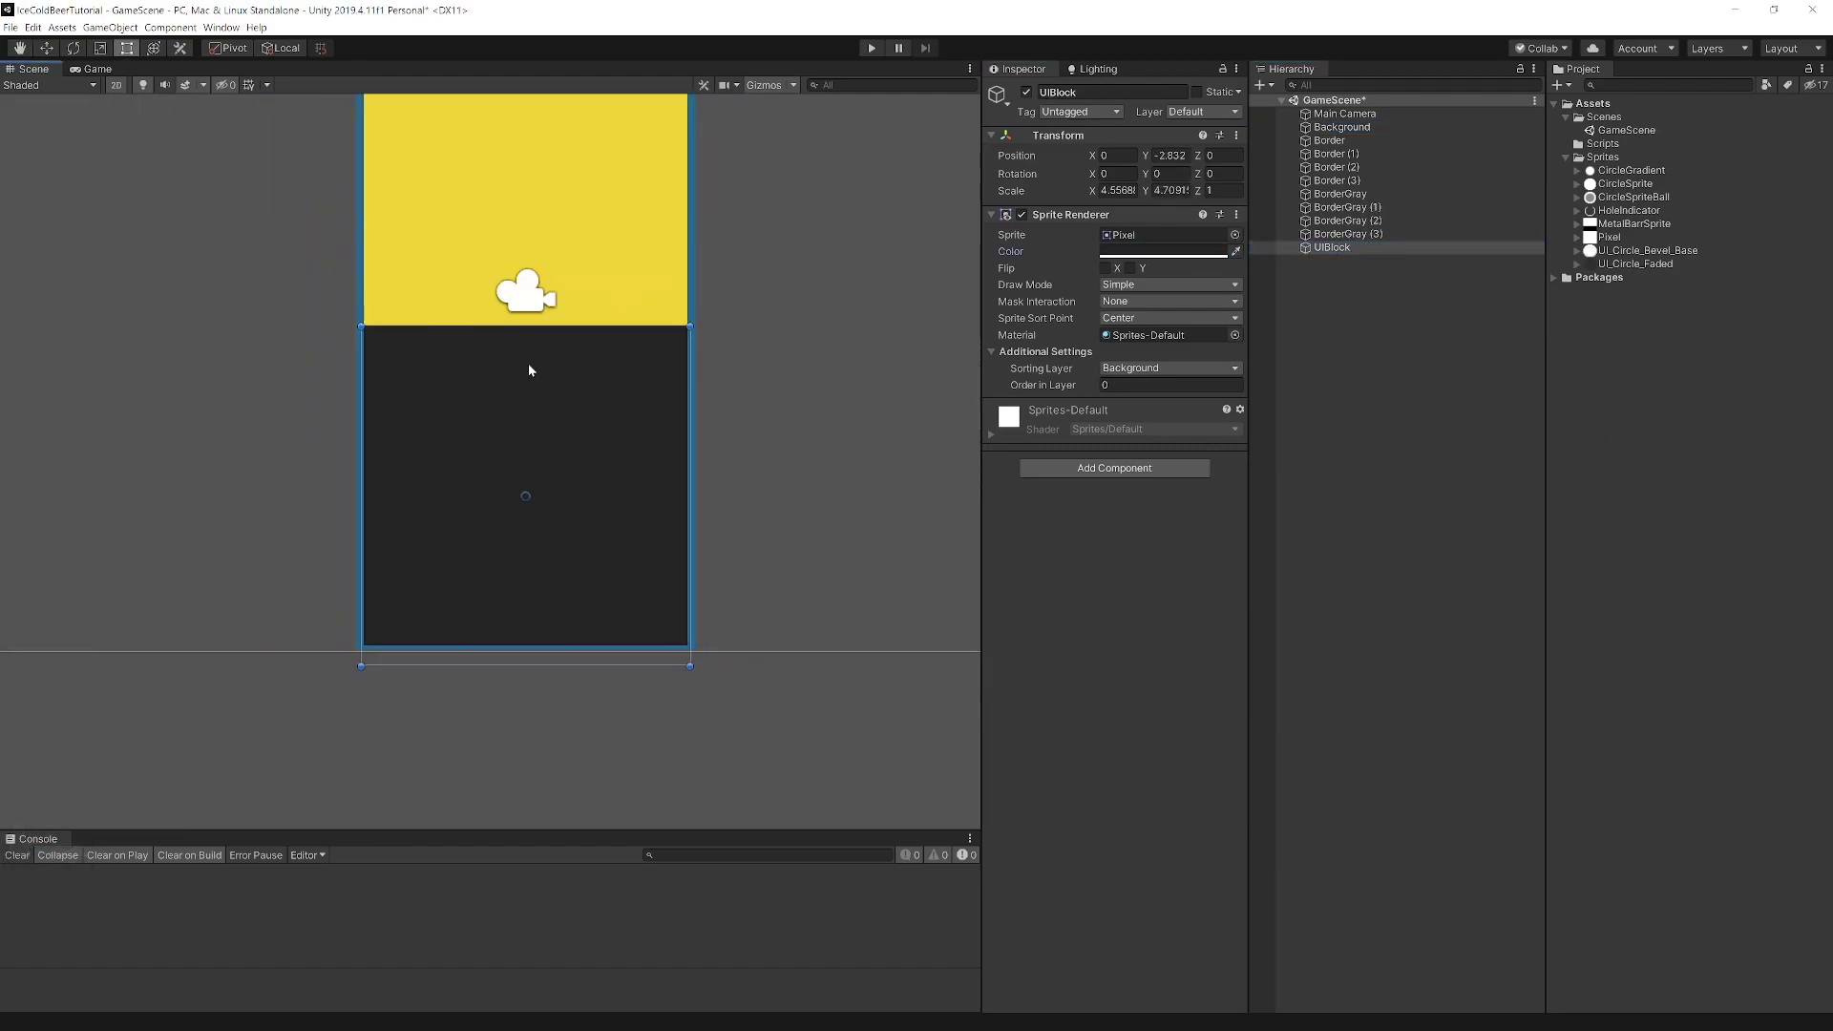
Shrink UIBlock to a strip about 4.39 wide and 1.39 high, just inside the blue border at the yellow area's lower end.
left_click_drag(516, 327, 514, 546)
left_click_drag(517, 667, 520, 646)
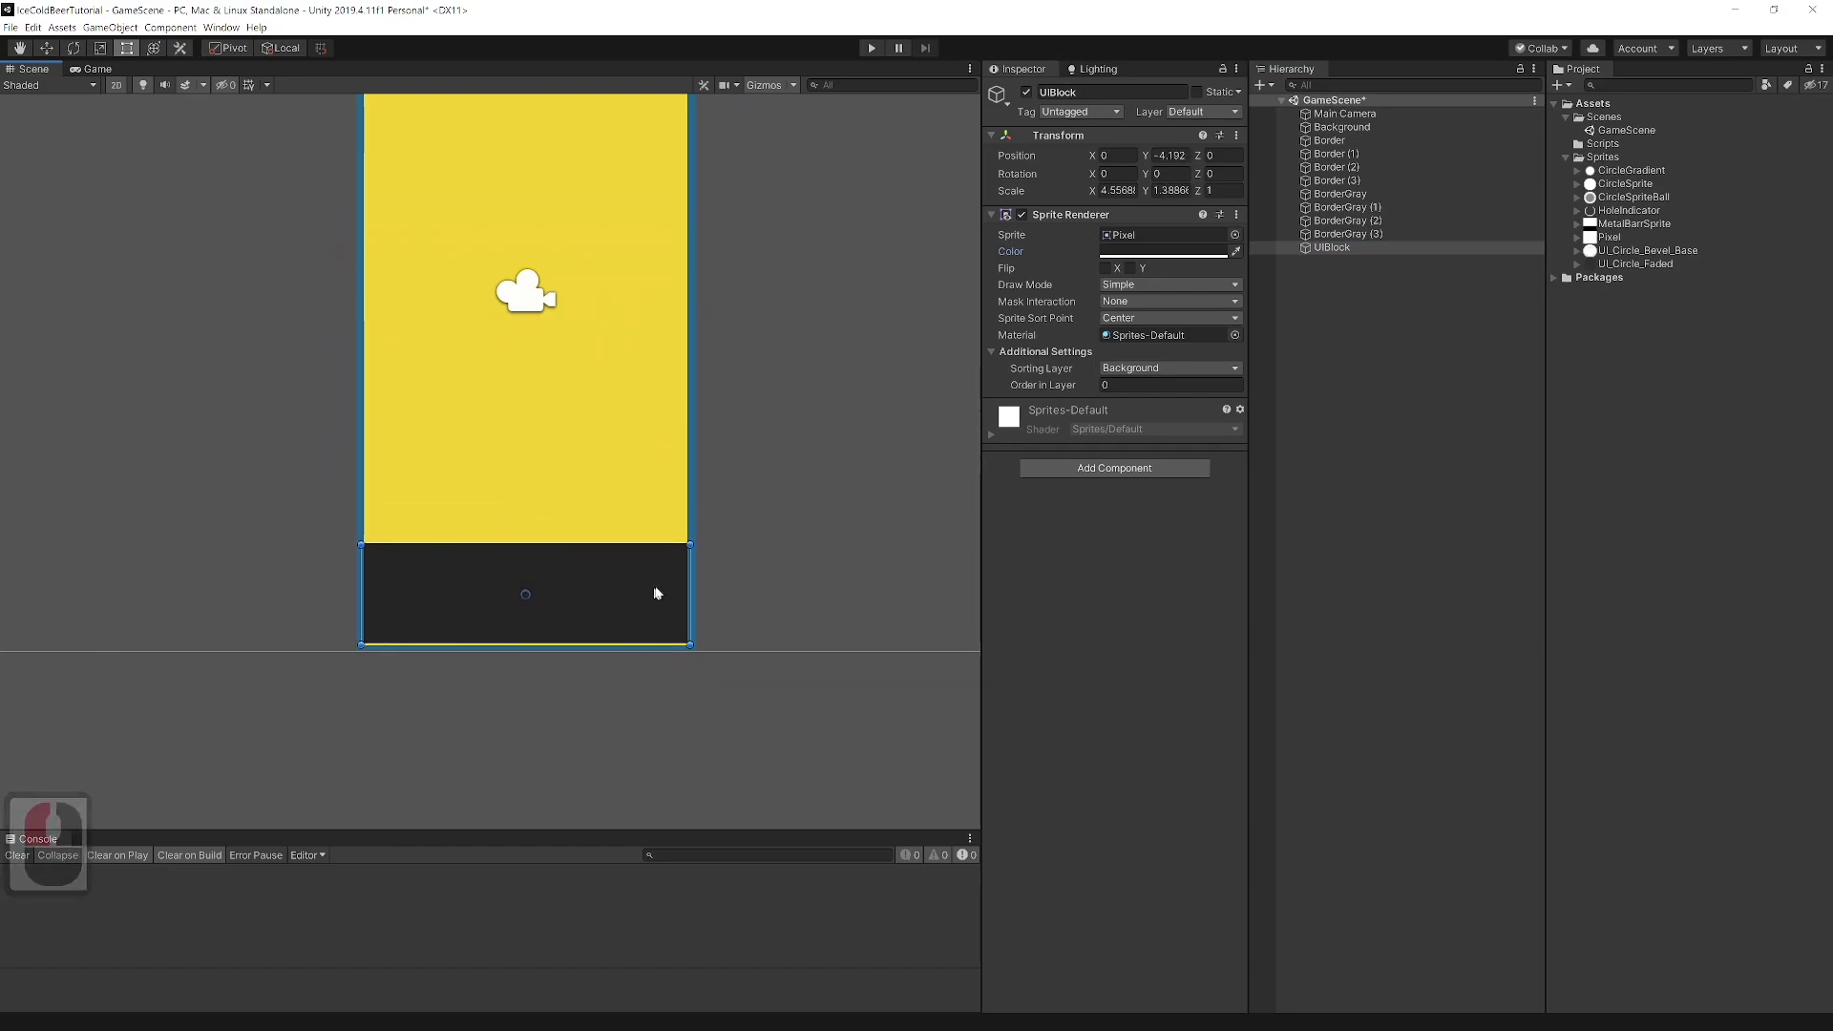
left_click_drag(690, 586, 684, 585, "alt")
Put UIBlock on the UI sorting layer with order in layer 1.
left_click(1170, 368)
left_click(1166, 478)
left_click(1122, 384)
type("1")
Duplicate UIBlock and set the copy's order in layer to 0.
left_click(1335, 250)
key("ctrl+d")
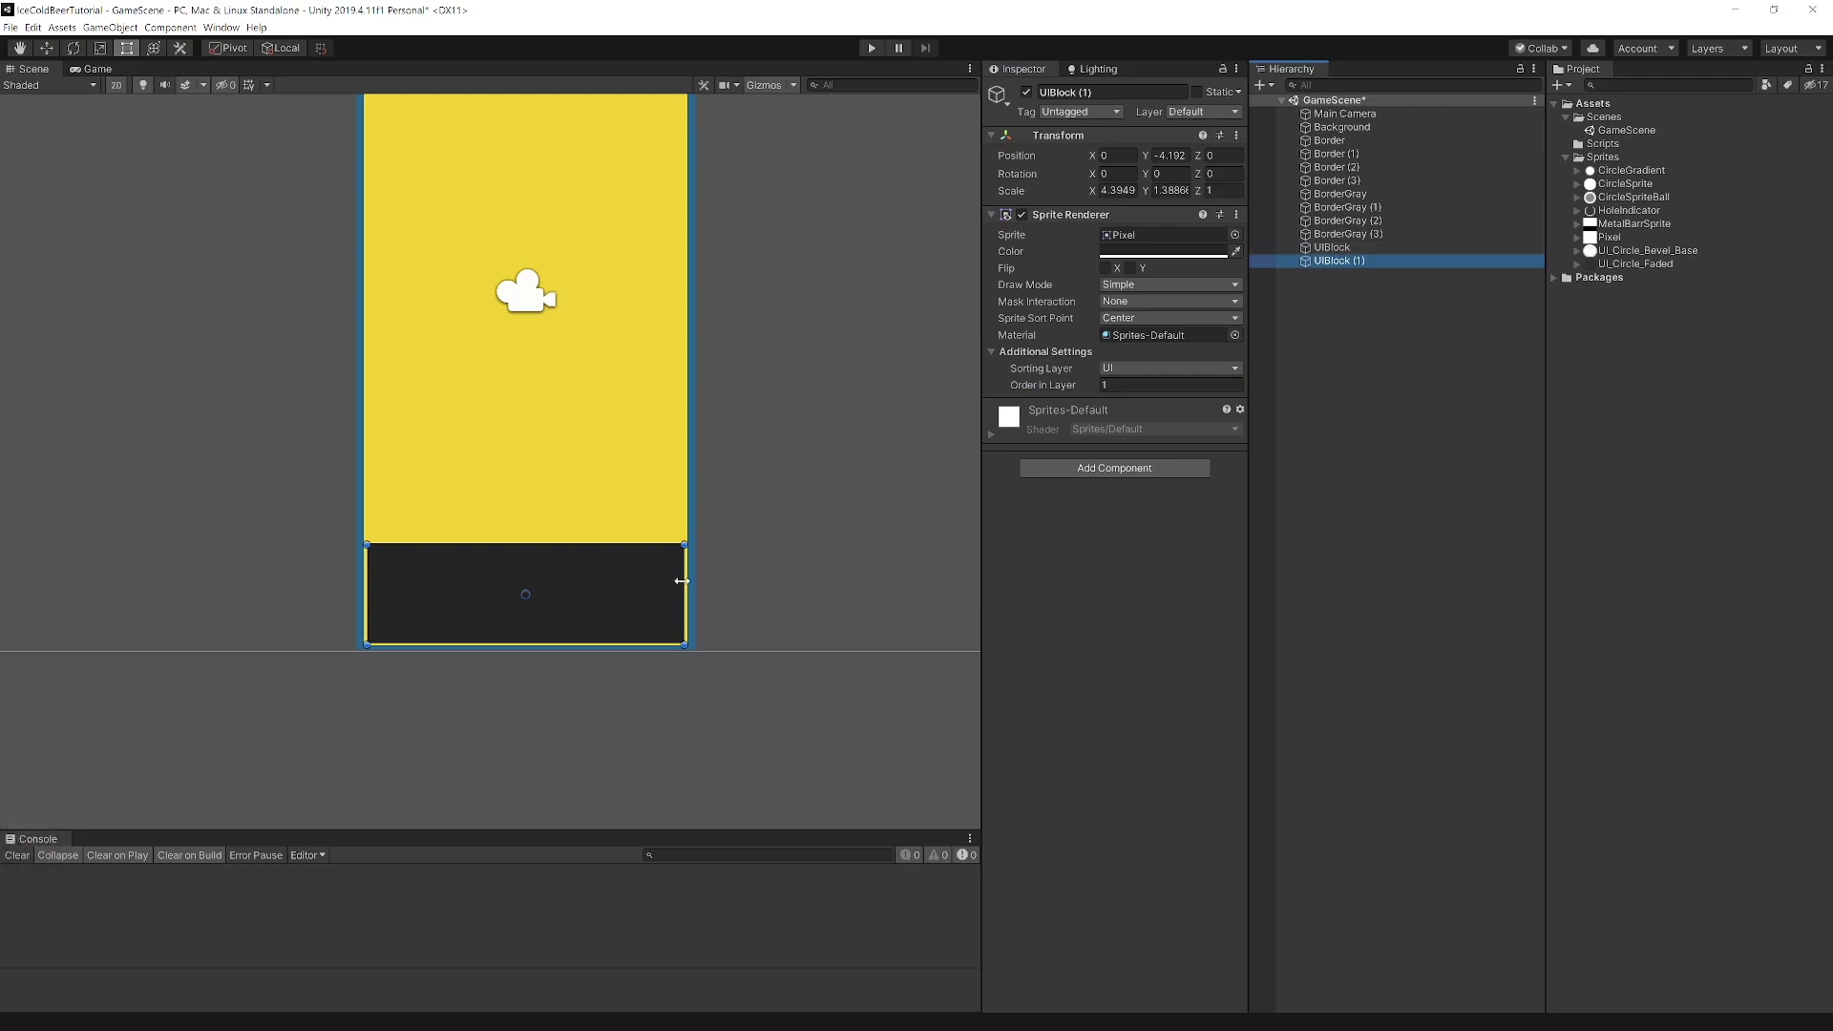
left_click(1123, 386)
key("BackSpace")
type("0")
Recolour the UIBlock copy a lighter gray and enlarge it slightly and symmetrically so it outlines the dark block.
left_click(1172, 251)
left_click_drag(1460, 562, 1452, 546)
left_click(1588, 401)
left_click_drag(683, 589, 687, 589, "alt")
left_click_drag(537, 543, 543, 545, "alt")
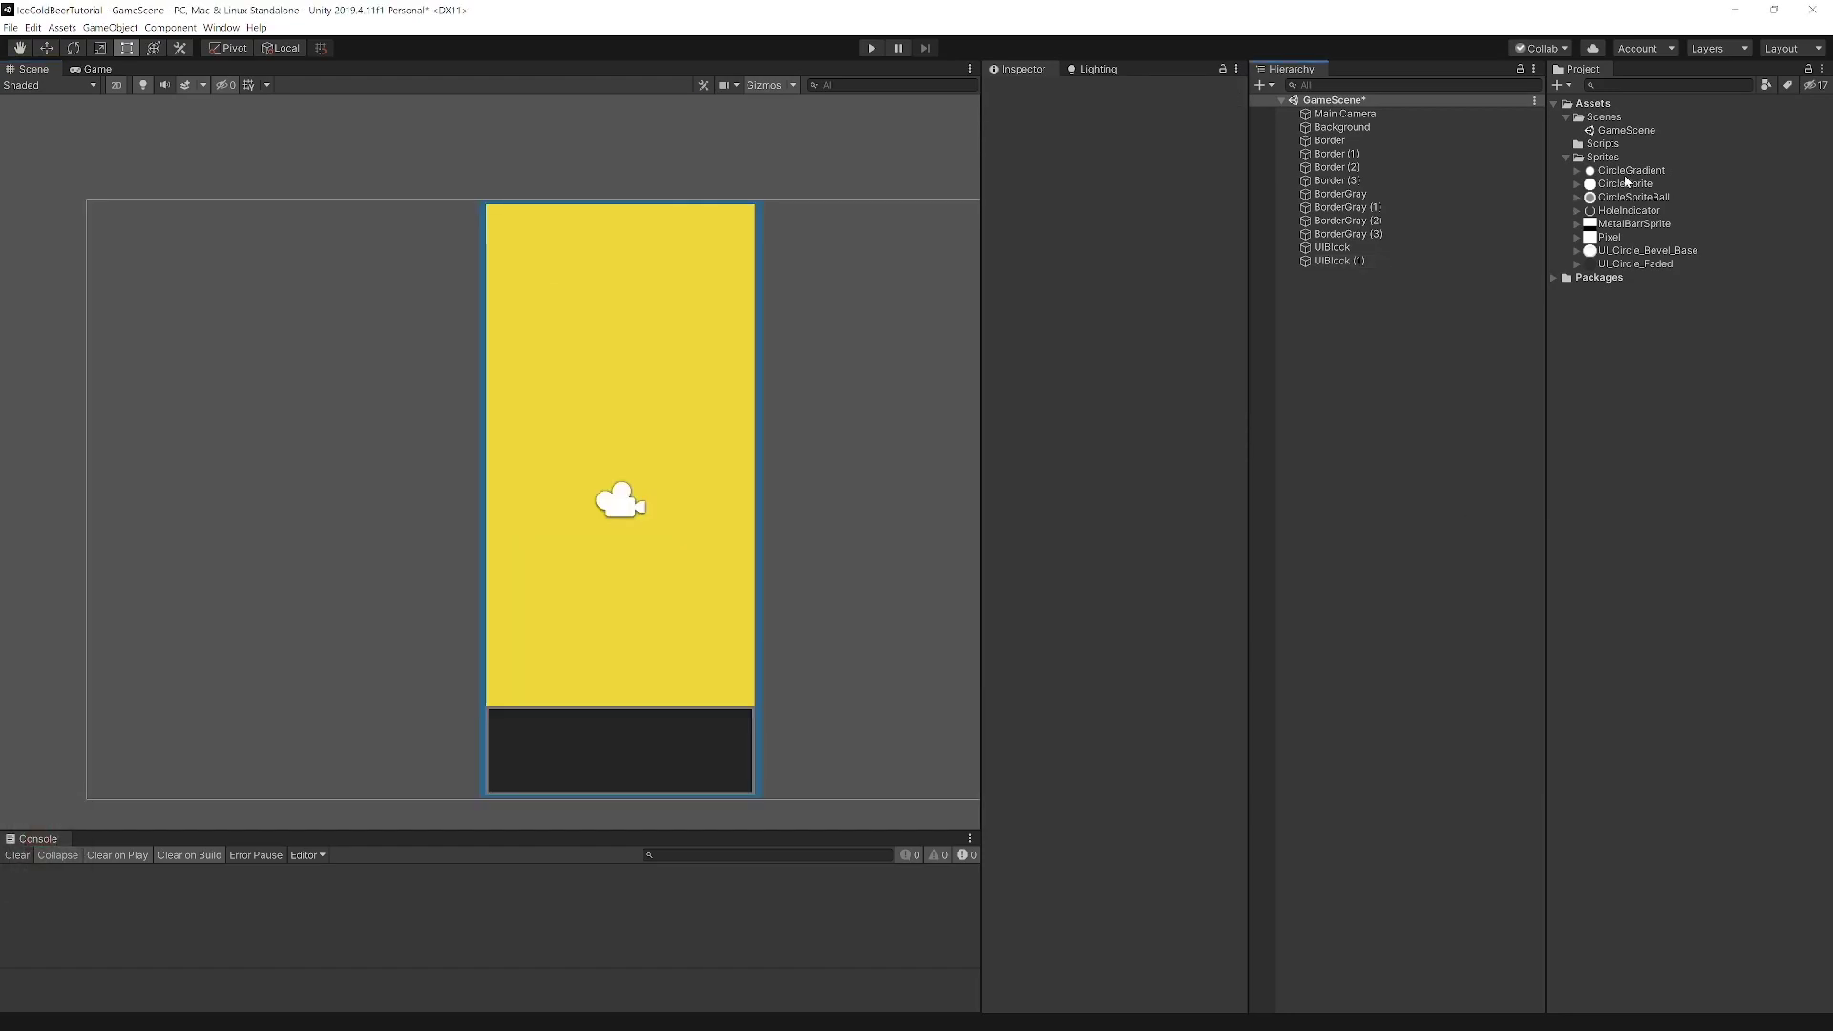
Place CircleSprite in the upper part of the yellow area and rename the object Hole.
left_click_drag(1626, 183, 612, 380)
double_click(1342, 274)
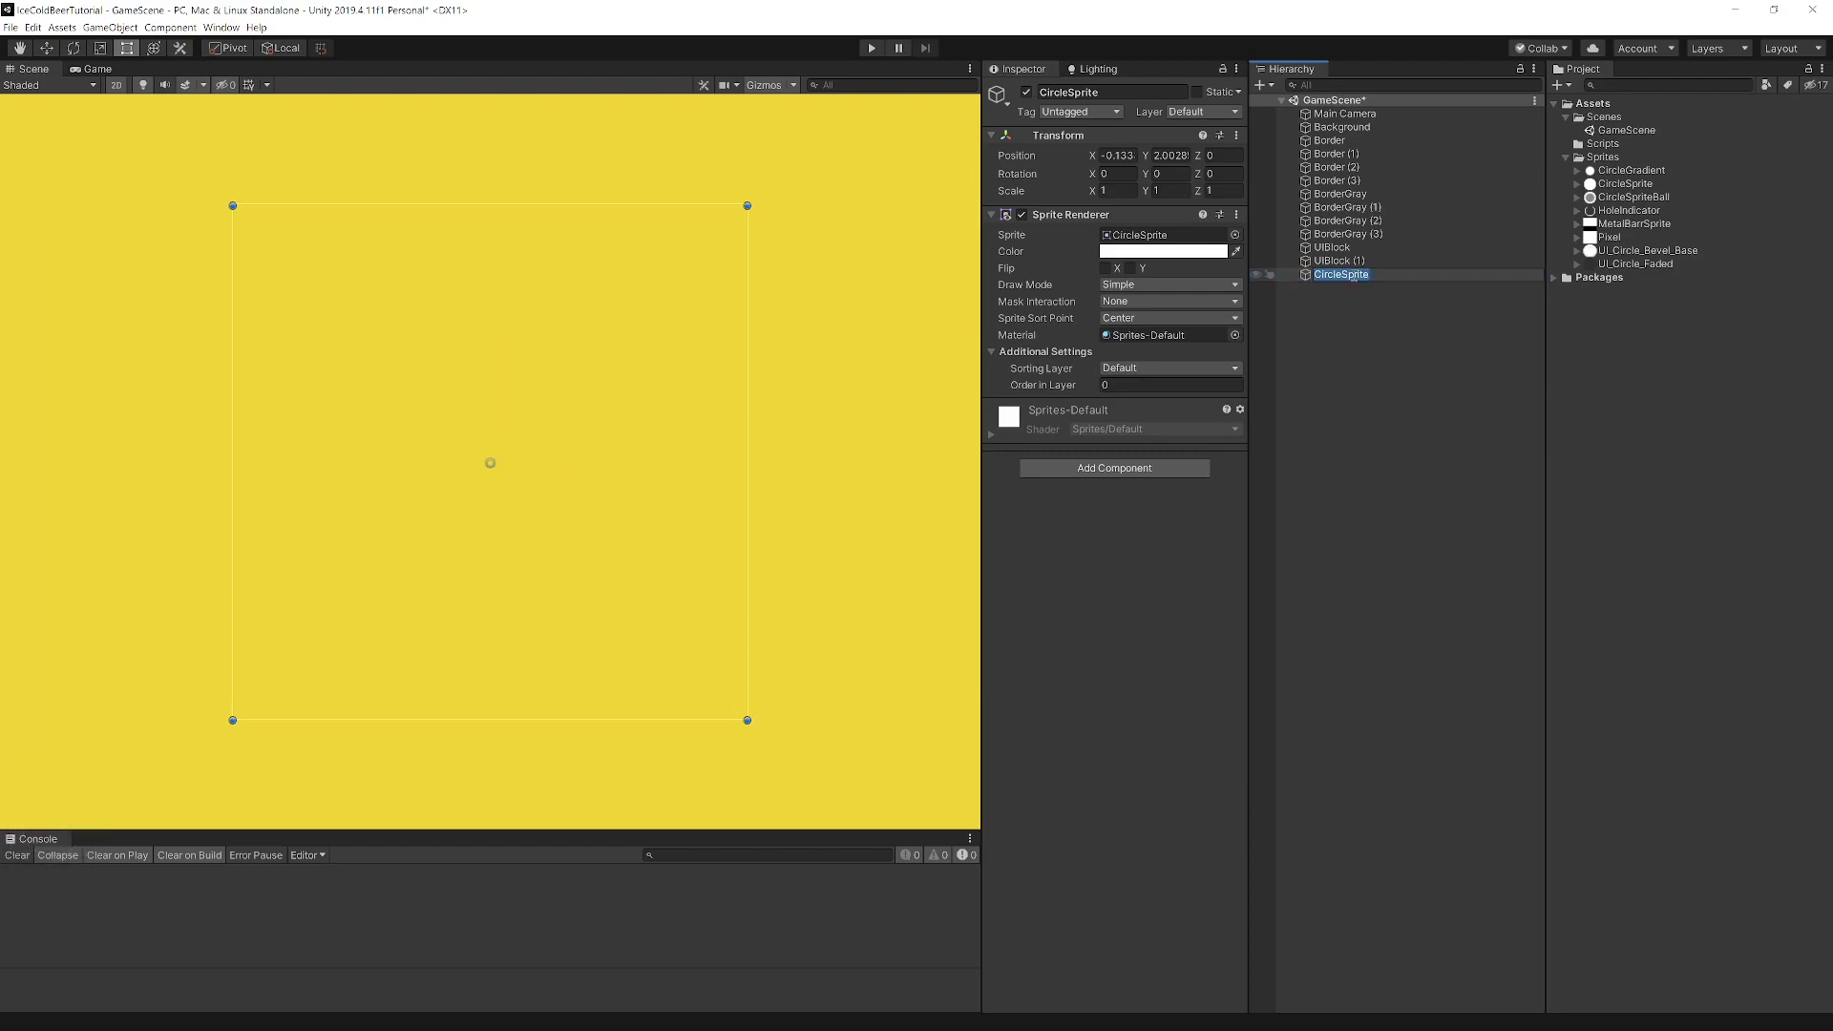
type("Hole")
key("Return")
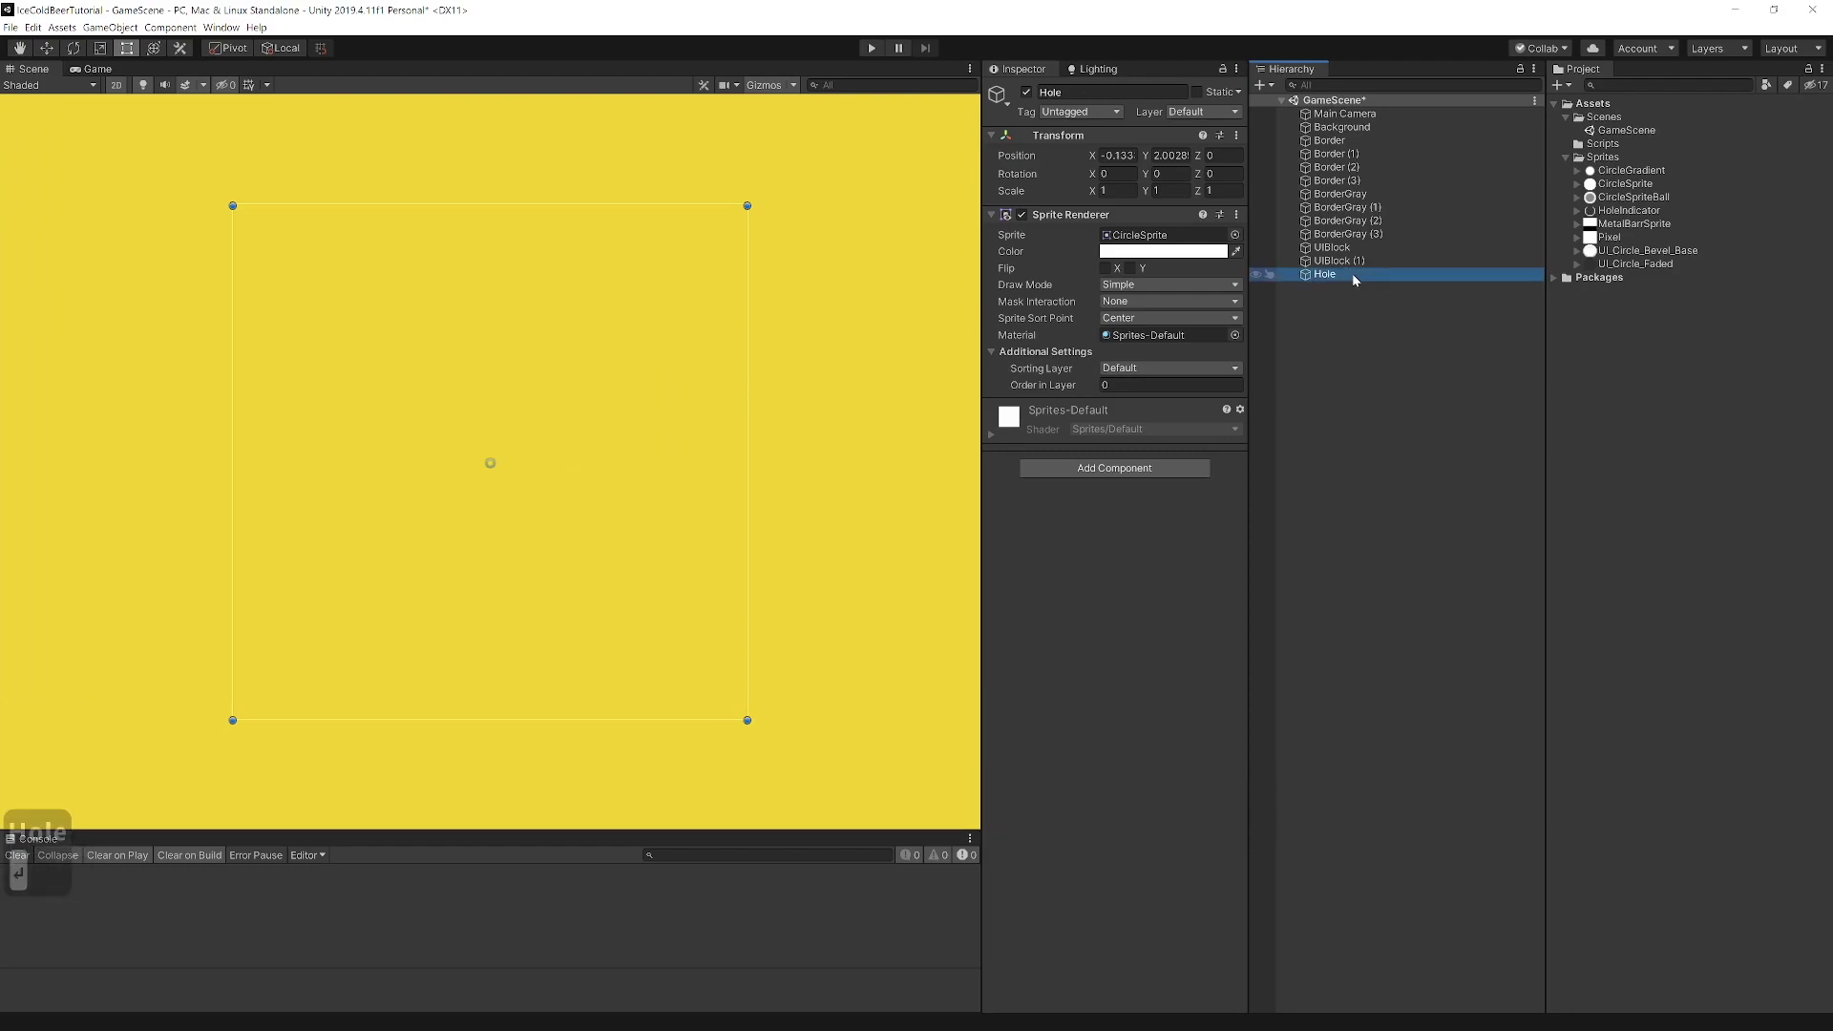
Assign Hole to the Hole sorting layer and colour it with the dark gray swatch 242424.
left_click(1155, 369)
left_click(1122, 429)
scroll(710, 375, "down", 10)
left_click(1163, 251)
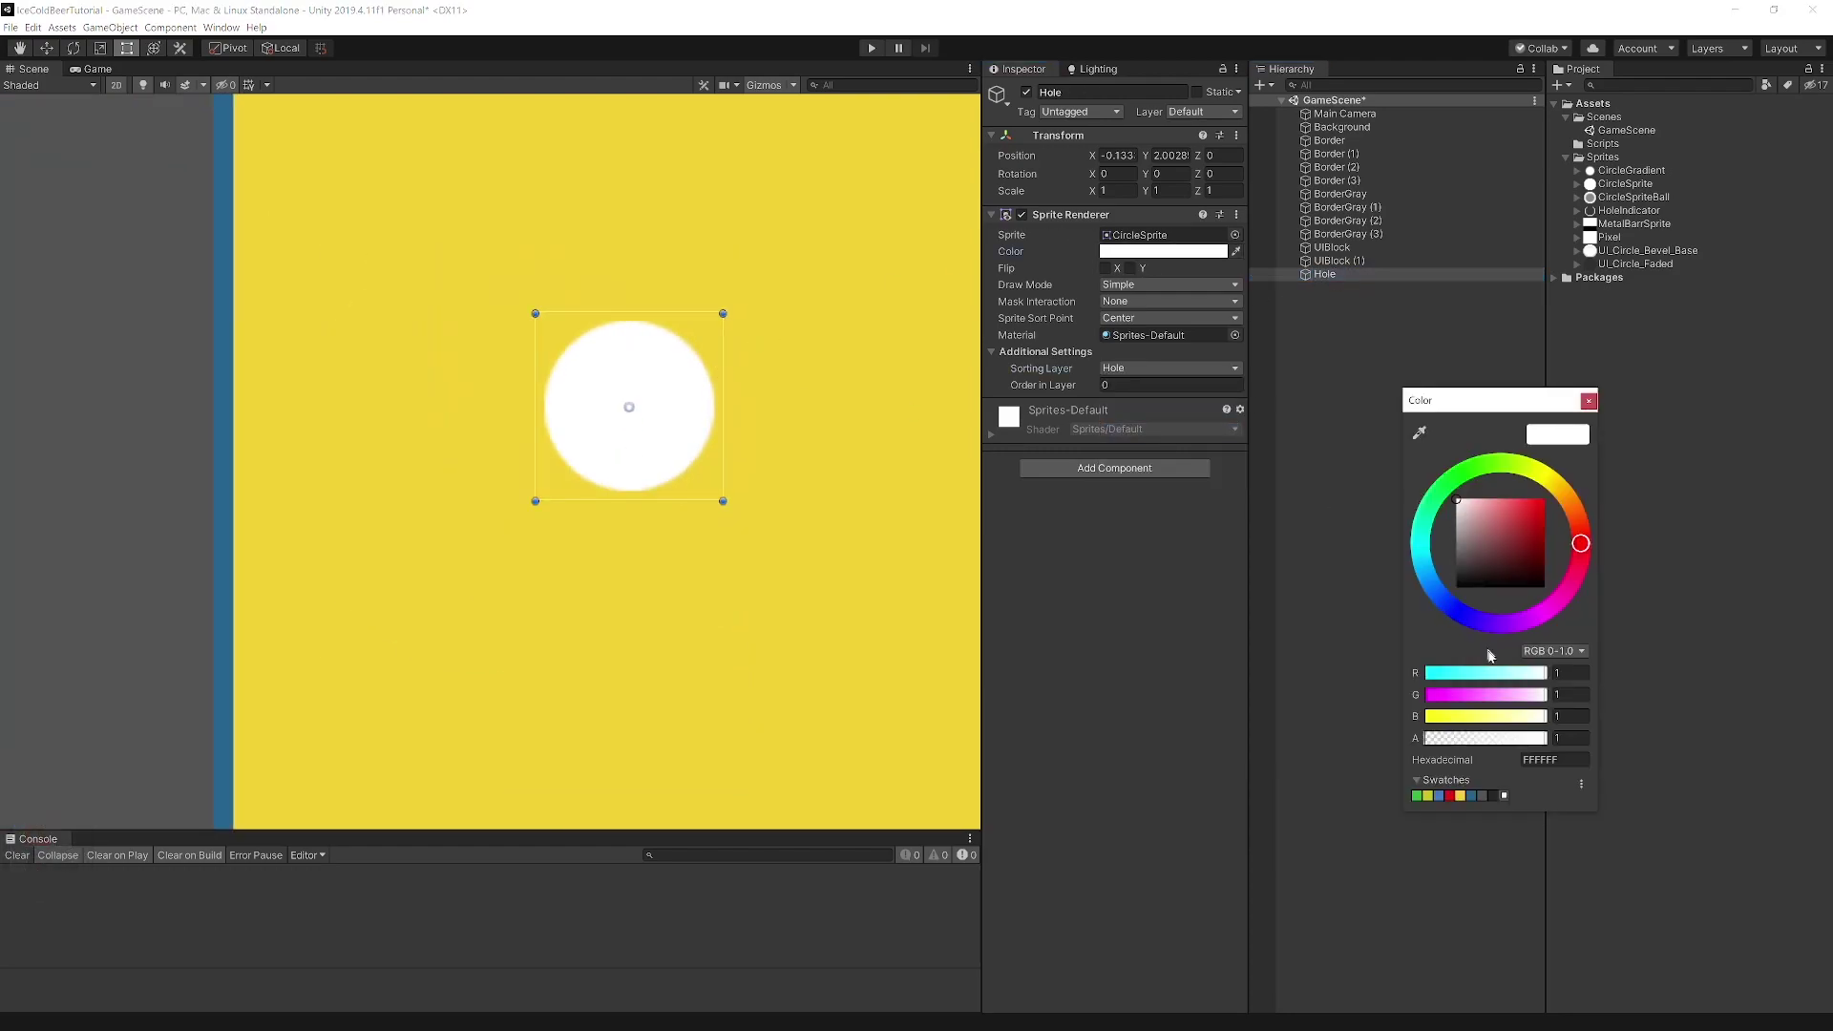
left_click(1494, 793)
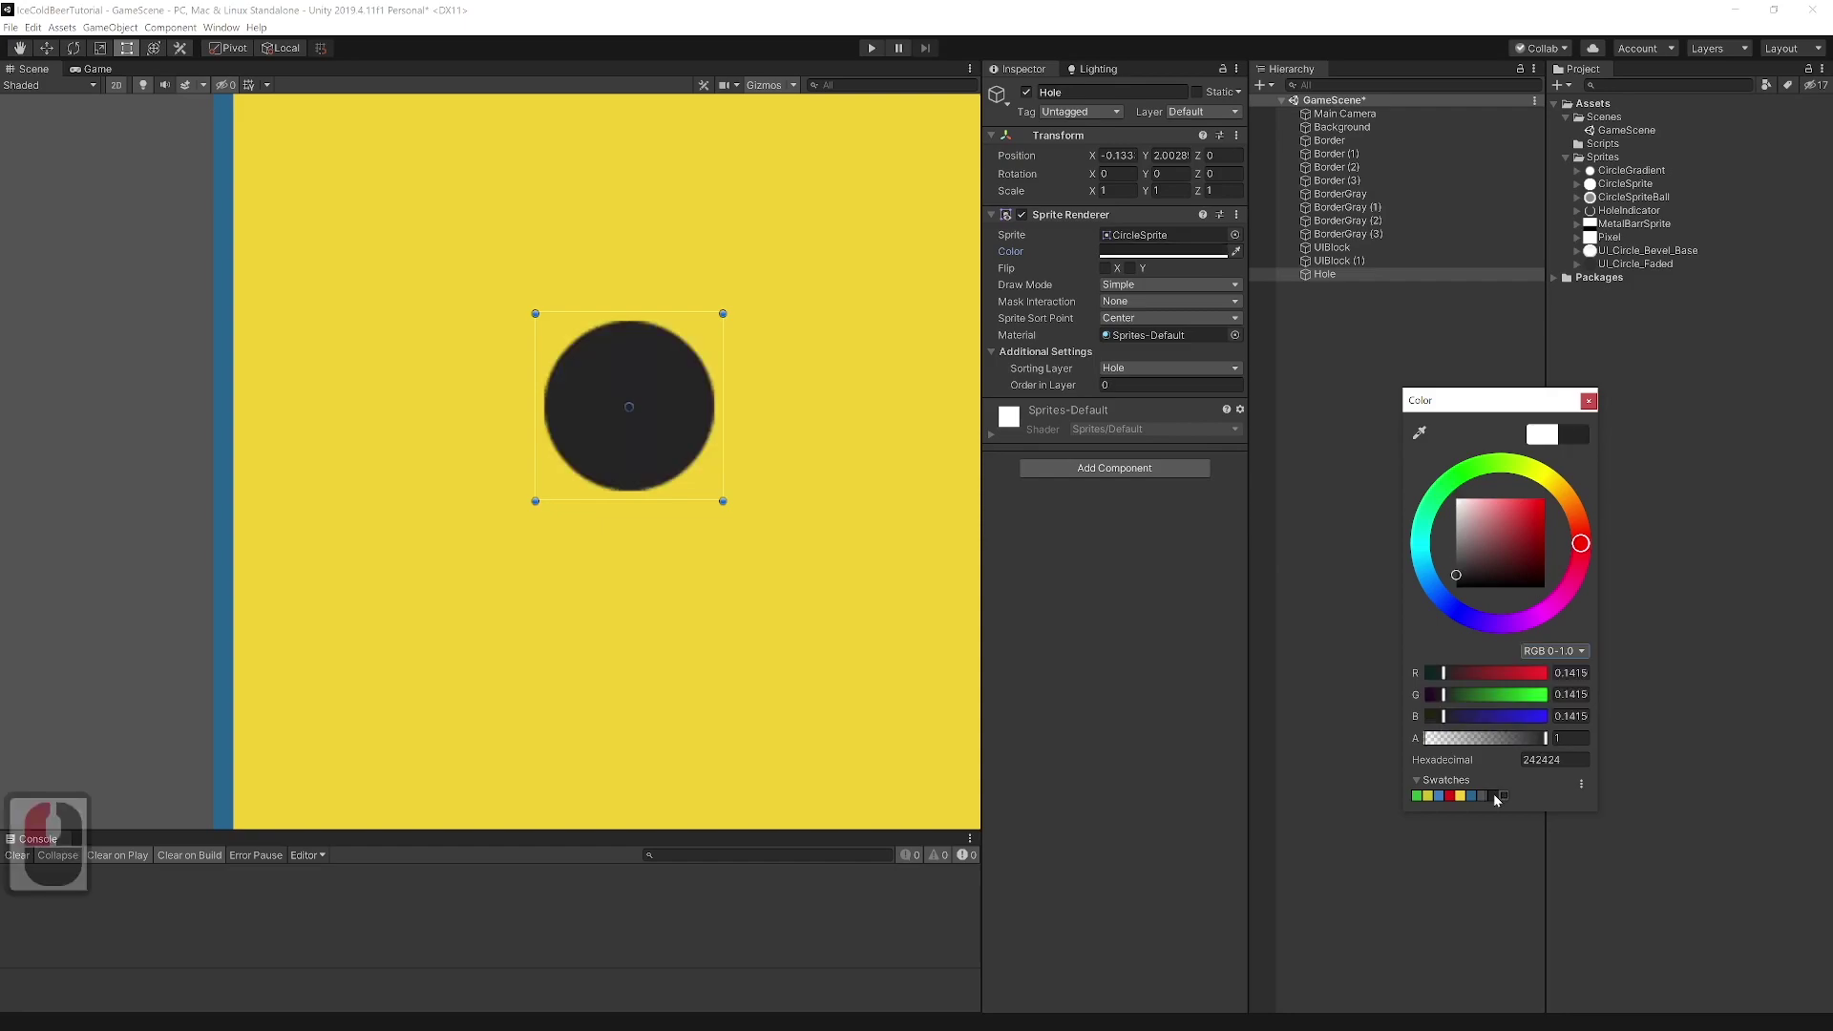
left_click(1589, 400)
Scale Hole down uniformly to about 0.44.
scroll(721, 385, "down", 2)
key("r")
left_click_drag(680, 399, 665, 456)
scroll(669, 453, "down", 2)
scroll(679, 445, "up", 5)
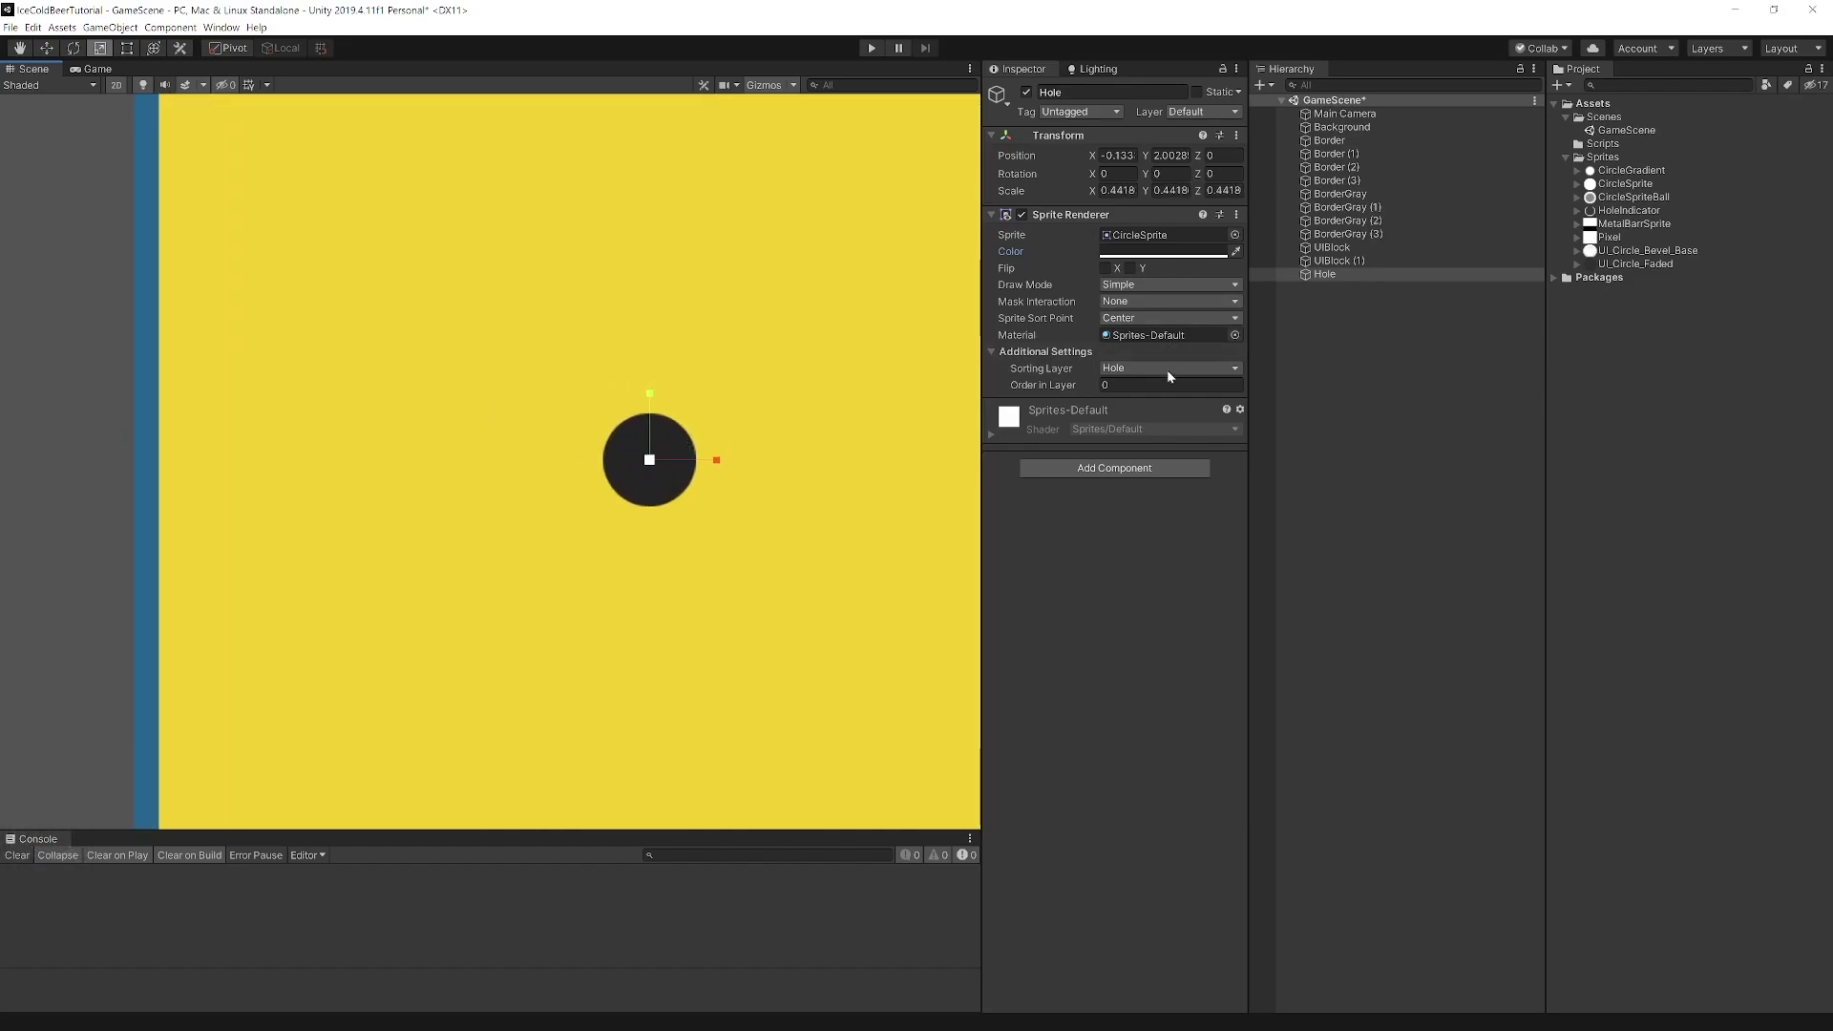
Add a Sprite Mask component to Hole and assign CircleSprite as its mask sprite.
left_click(1136, 468)
type("sprite mask")
key("Return")
left_click_drag(1625, 183, 1165, 429)
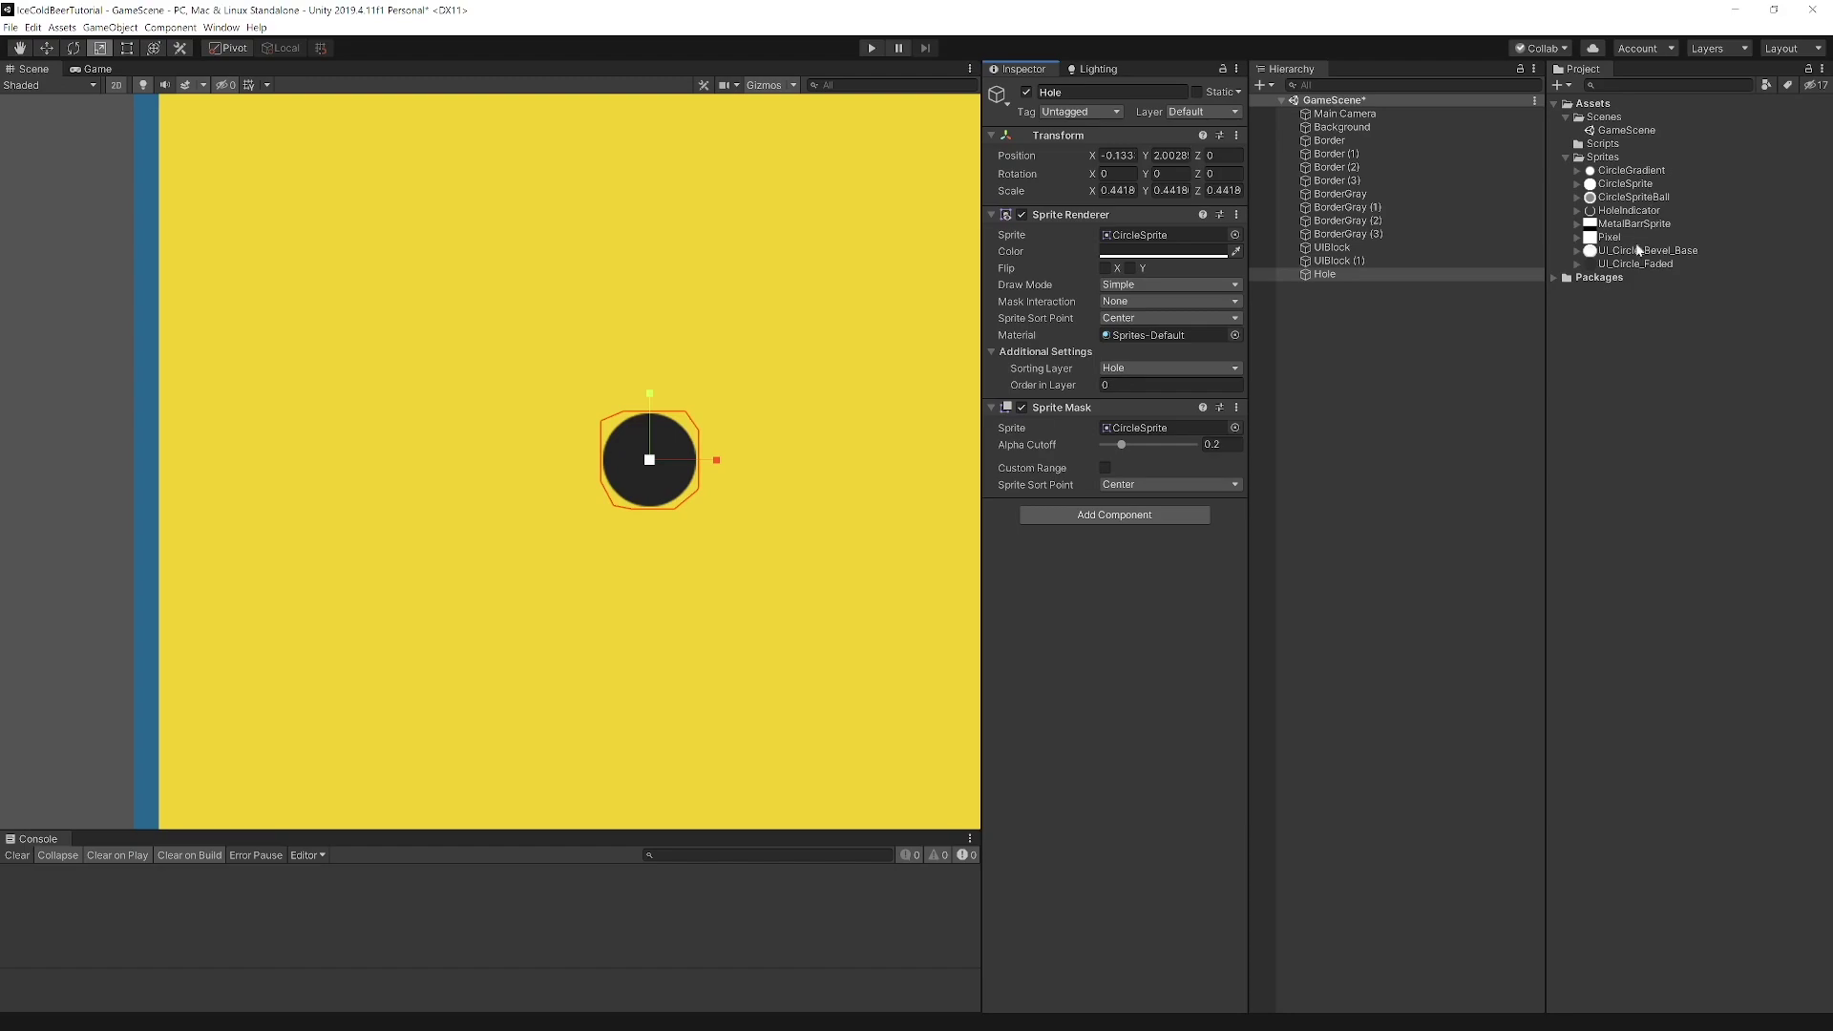
Add CircleGradient as a child of Hole and set its X and Y position to 0.
left_click_drag(1631, 170, 1325, 274)
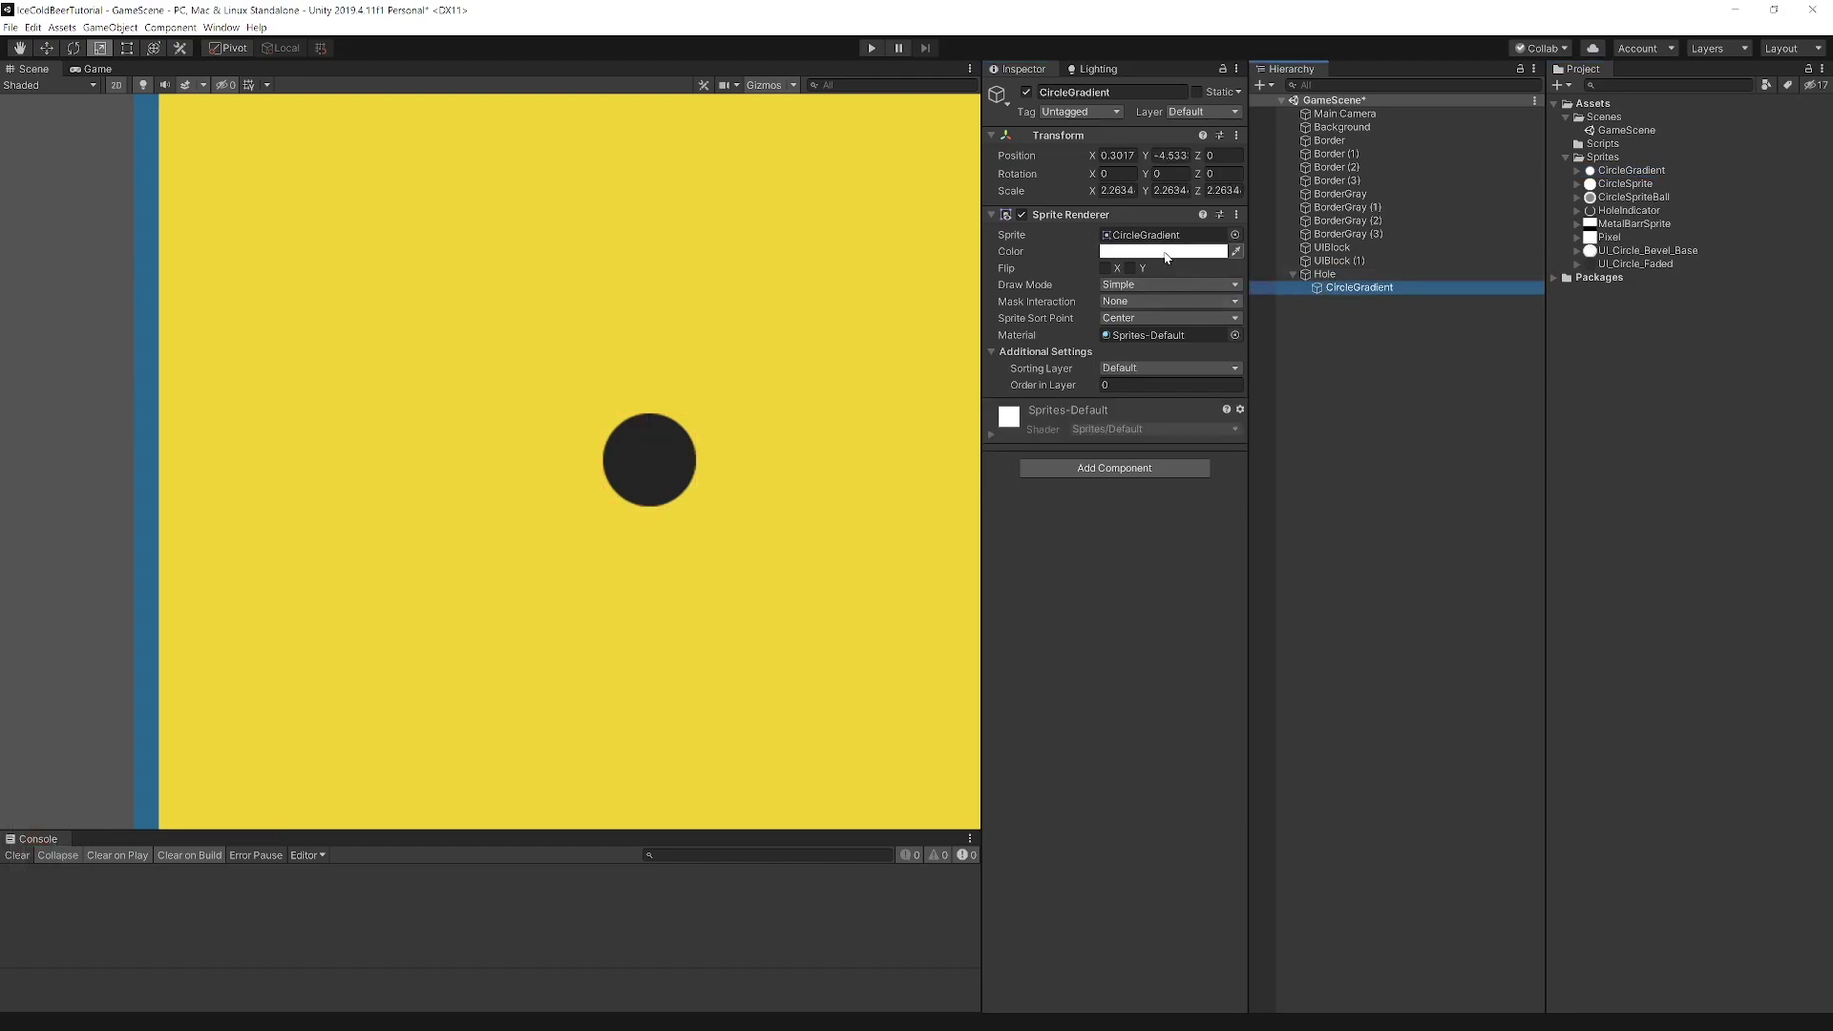
left_click(1133, 154)
type("0")
key("Tab")
type("0")
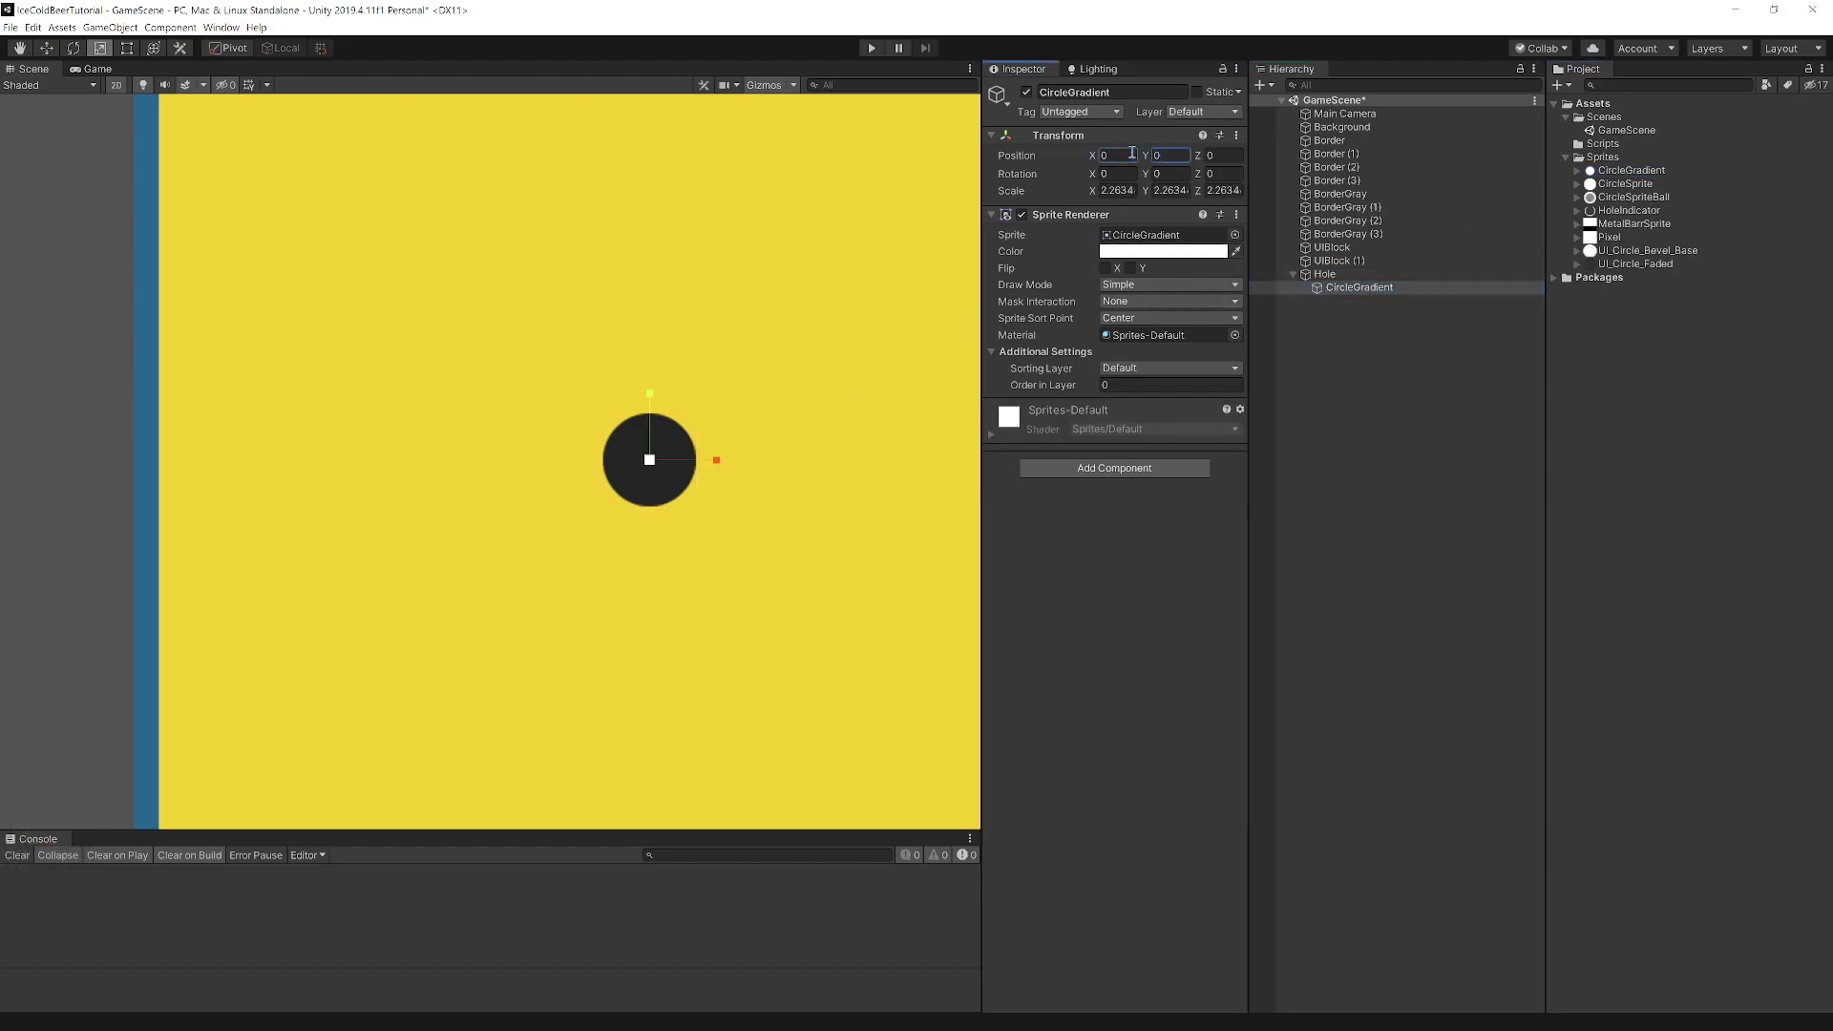
Put CircleGradient on the Hole sorting layer with order 1 and make it visible only inside the mask.
left_click(1138, 367)
left_click(1138, 420)
left_click(1137, 386)
type("1")
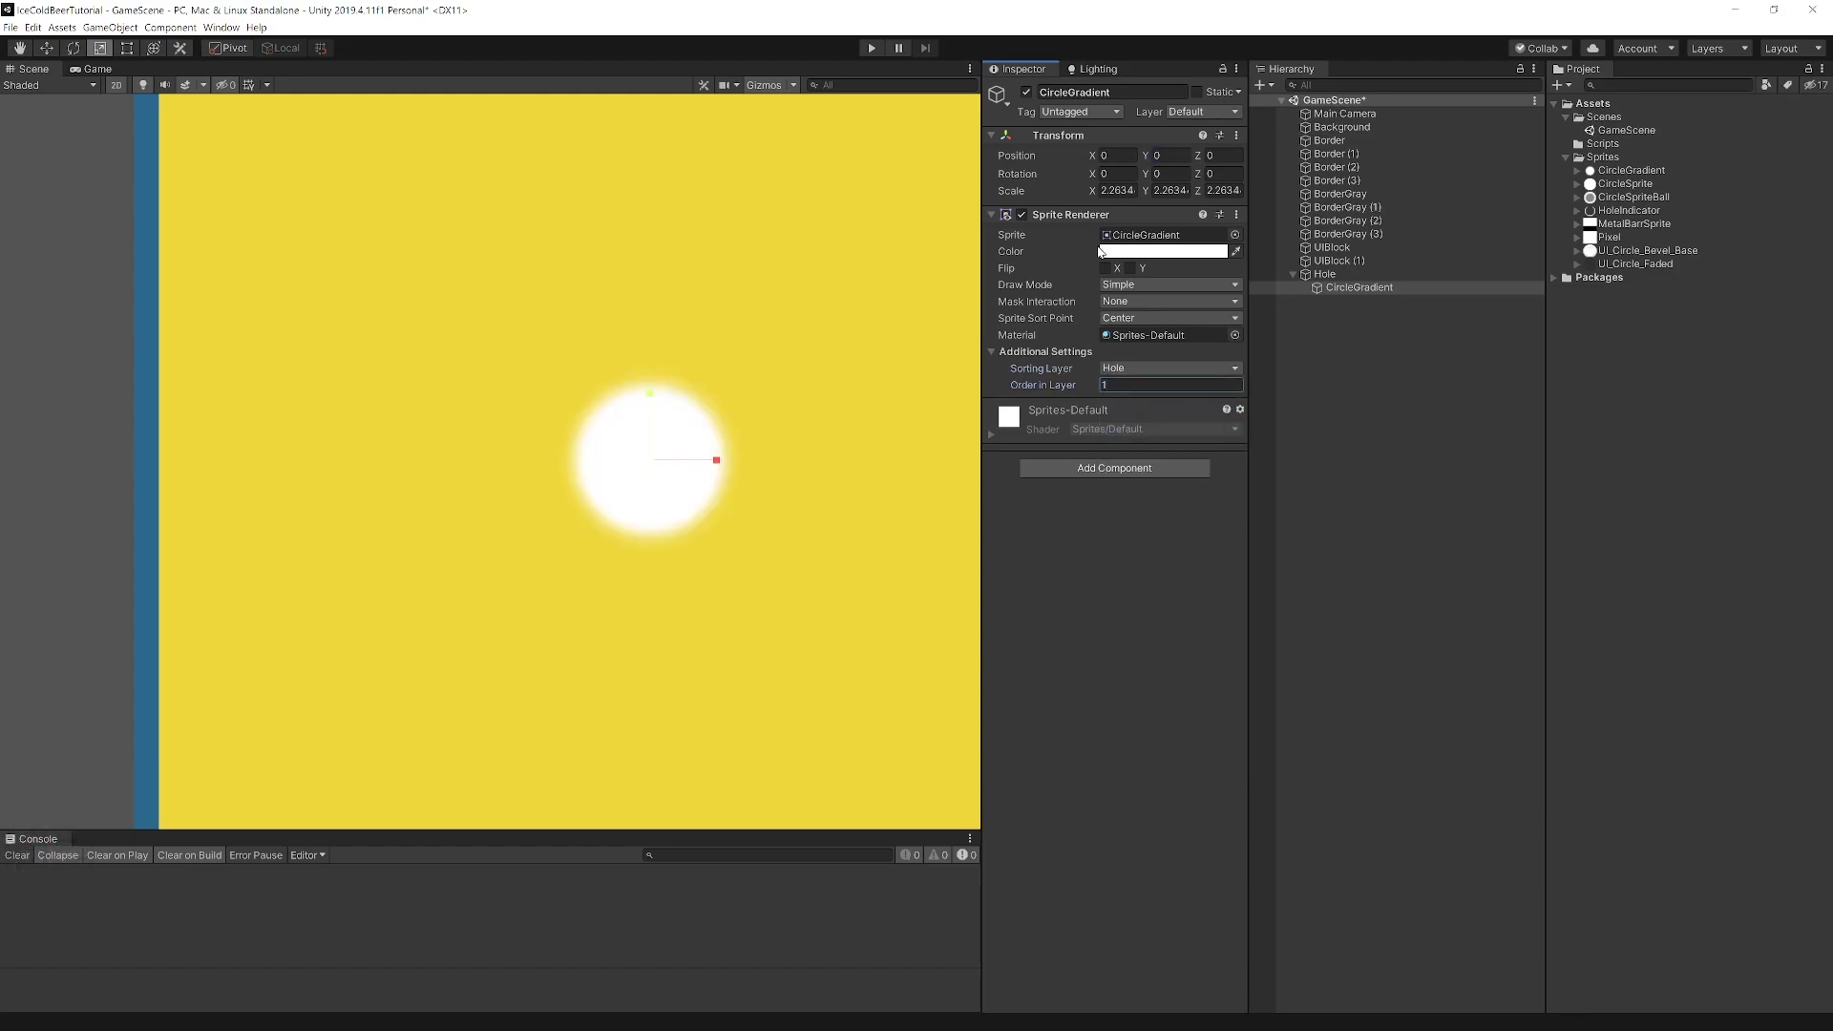
left_click(1121, 305)
left_click(1150, 326)
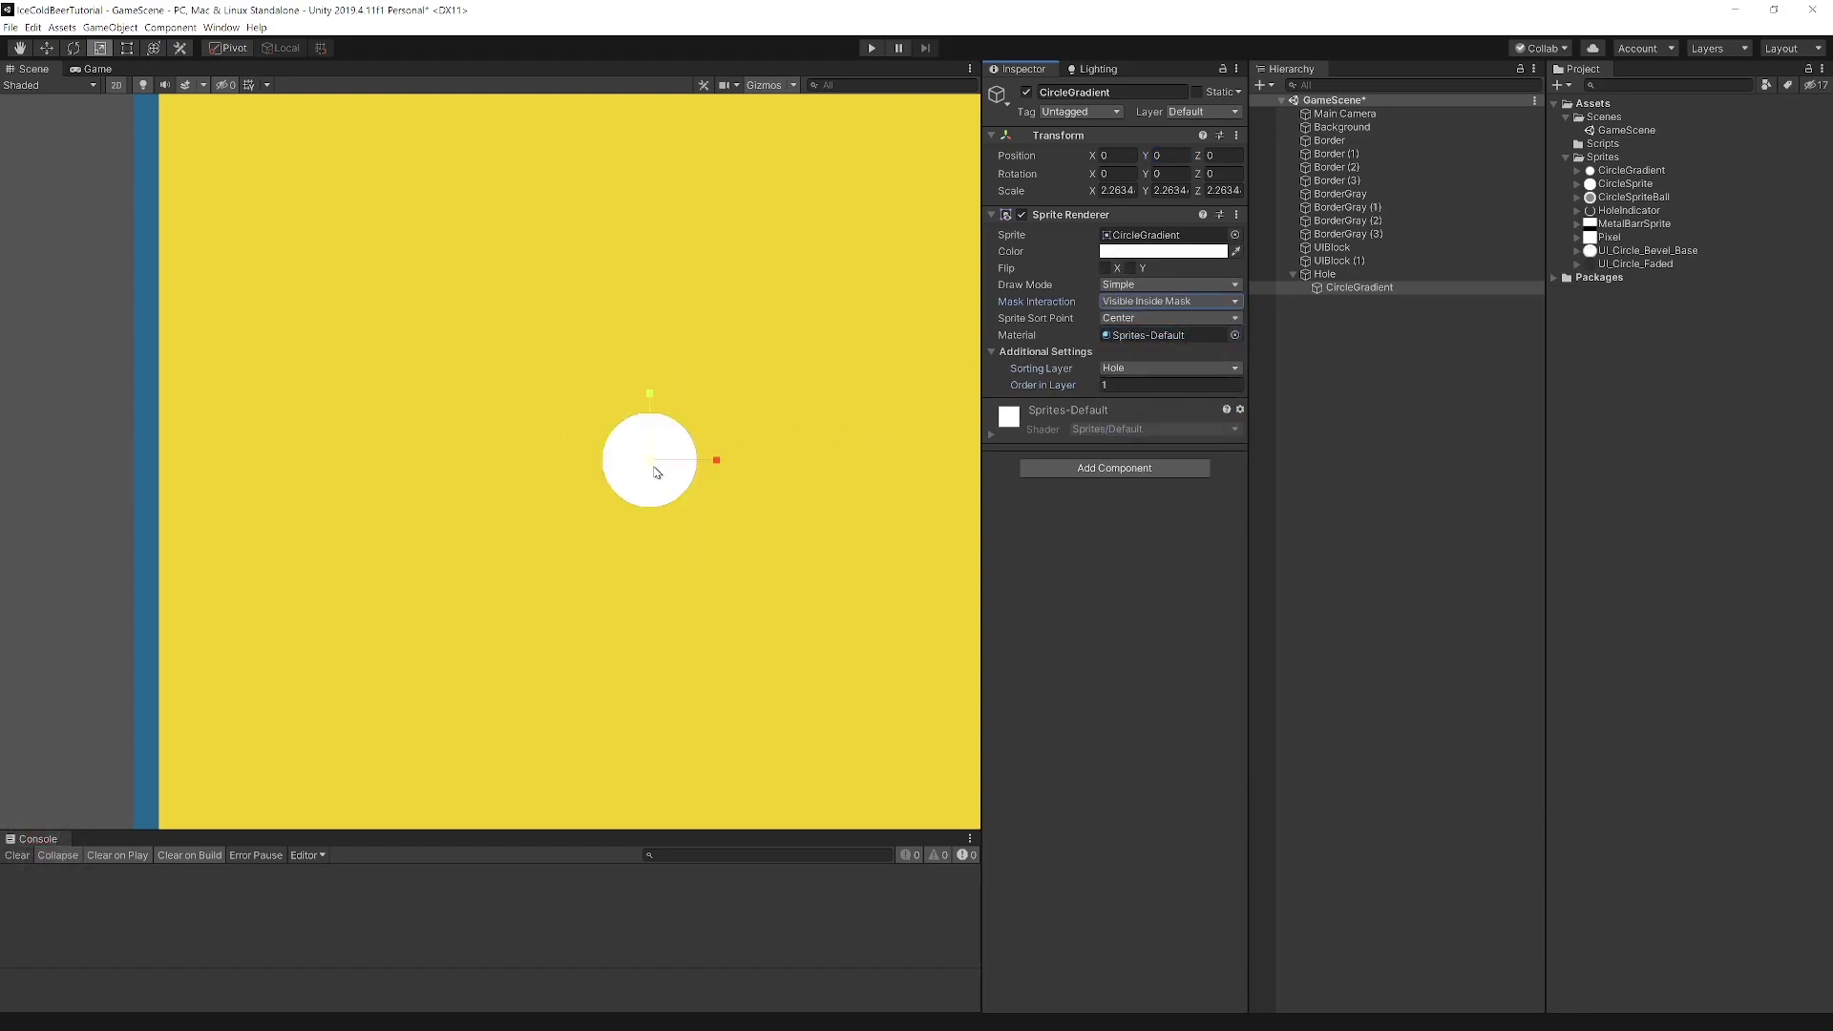
Scale CircleGradient down uniformly to about 1.16 and colour it brown, hexadecimal 5B4A40.
left_click_drag(656, 471, 614, 472)
left_click(1163, 251)
left_click(1493, 796)
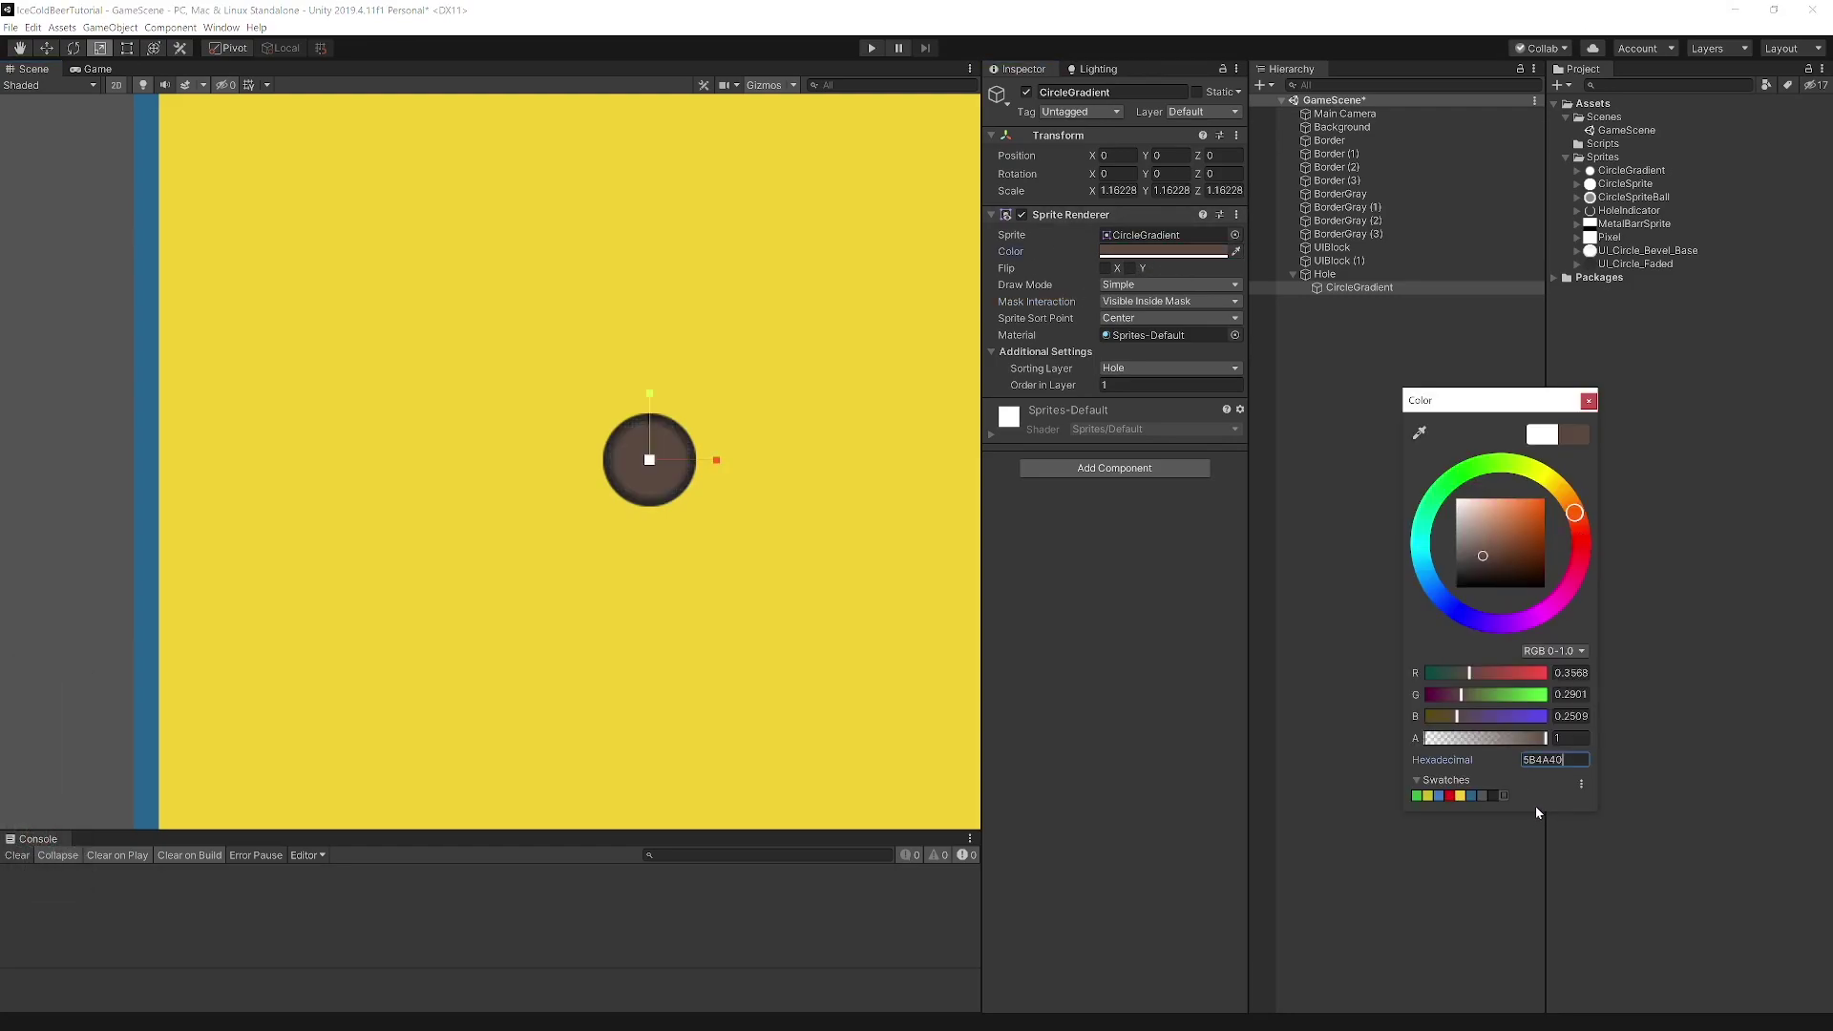
left_click(1500, 839)
Move CircleGradient down inside the hole and scale it up slightly to leave the hole's upper part shaded.
key("w")
left_click_drag(650, 389, 650, 419)
key("t")
key("r")
left_click_drag(653, 491, 666, 497)
left_click(749, 545)
scroll(659, 458, "down", 5)
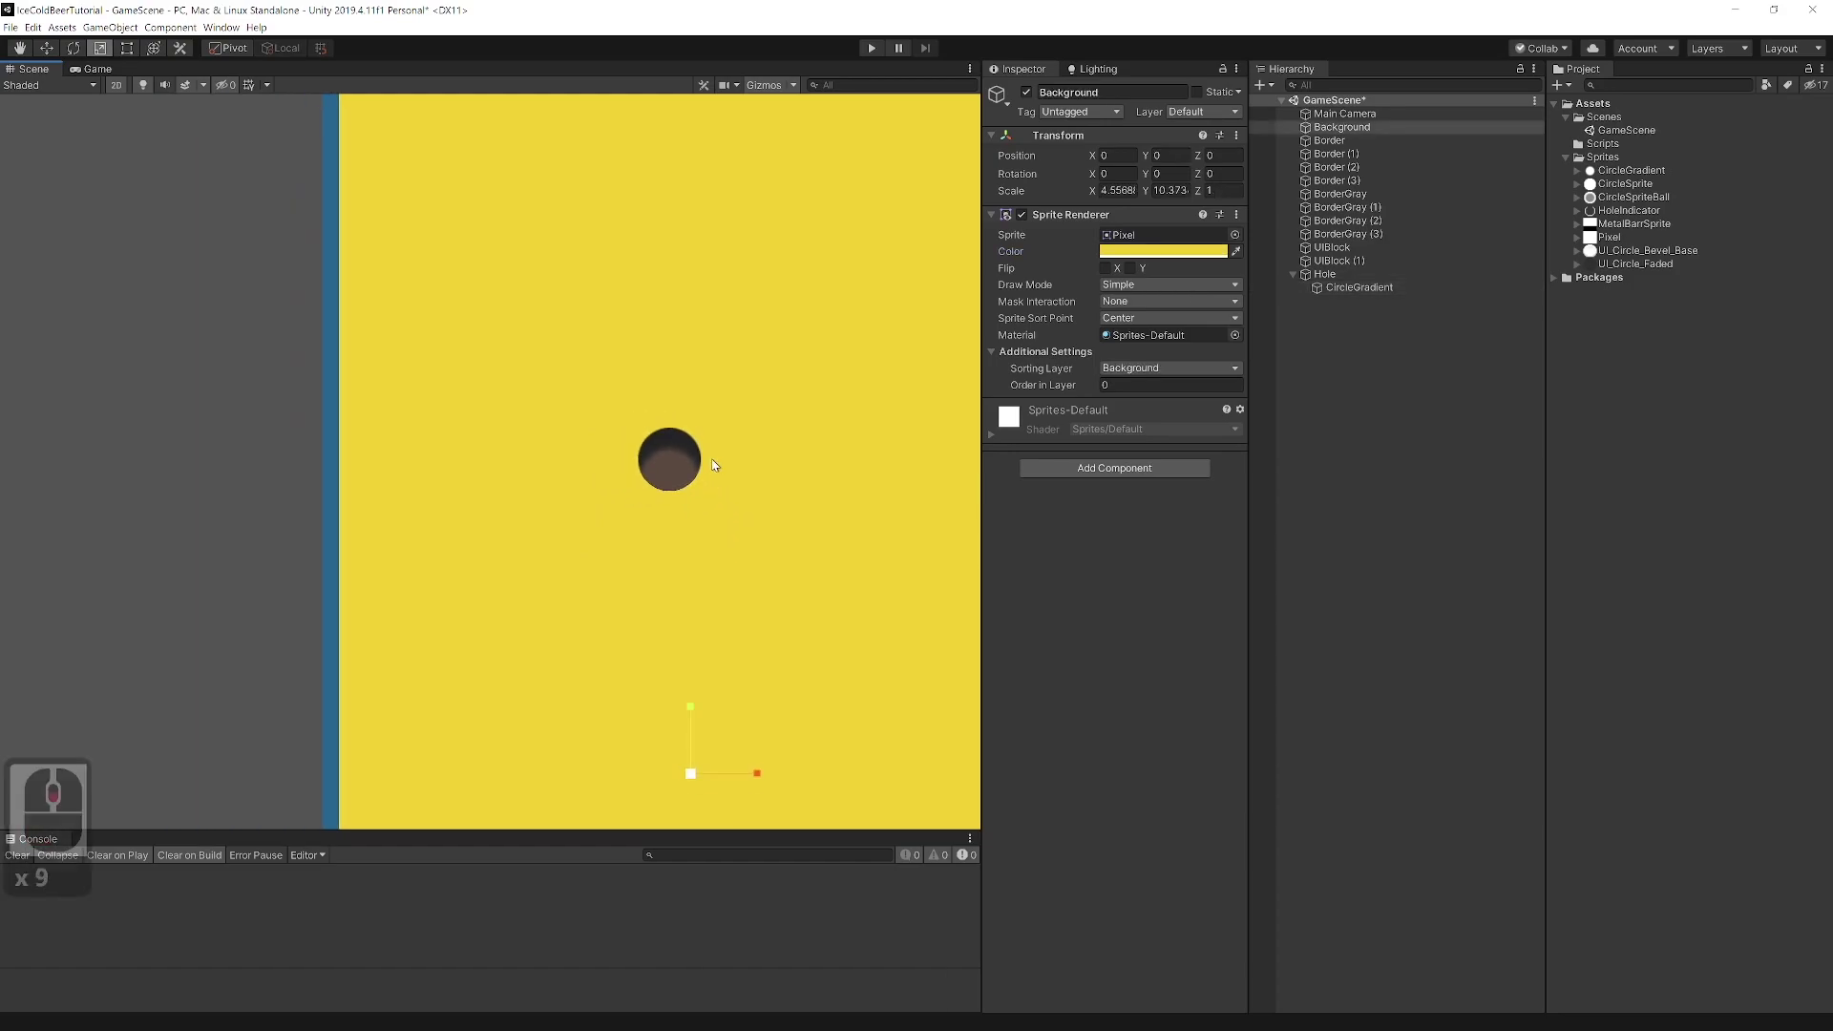
Add a Circle Collider 2D to Hole, shrink its radius to about 0.08 and make it a trigger.
left_click(1332, 275)
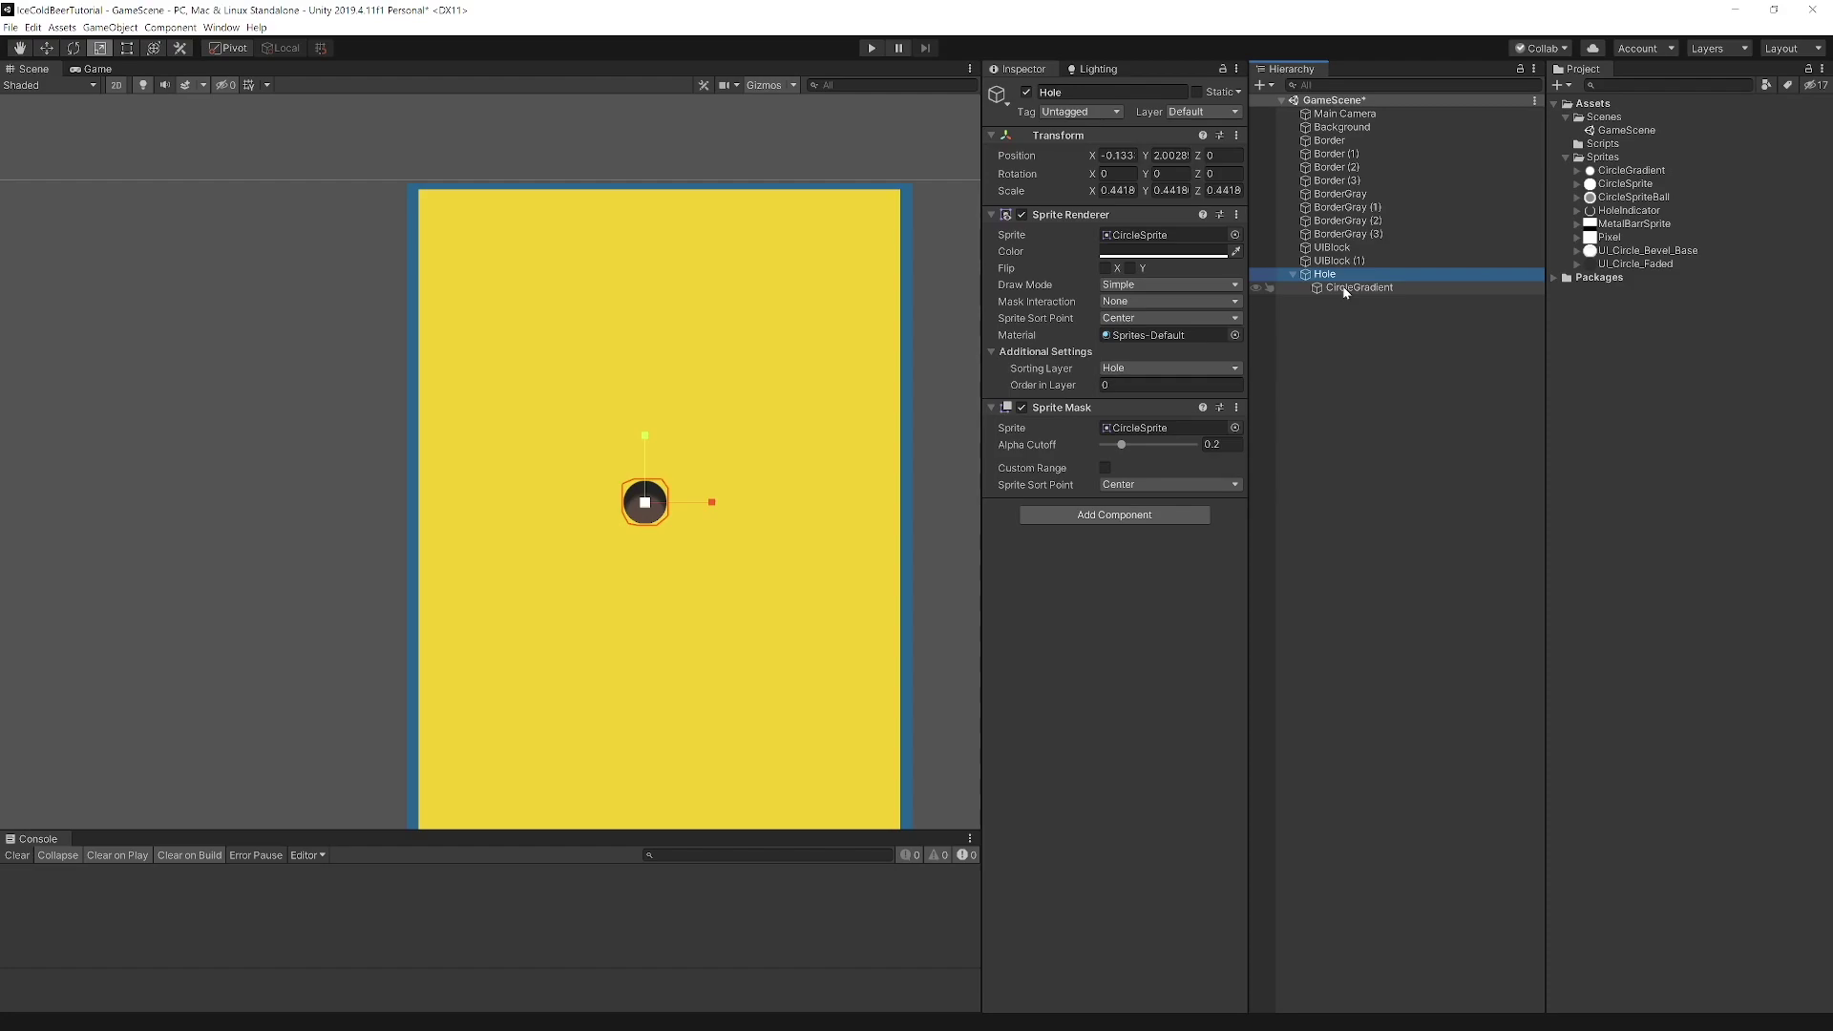
left_click(1114, 515)
type("cir")
key("Return")
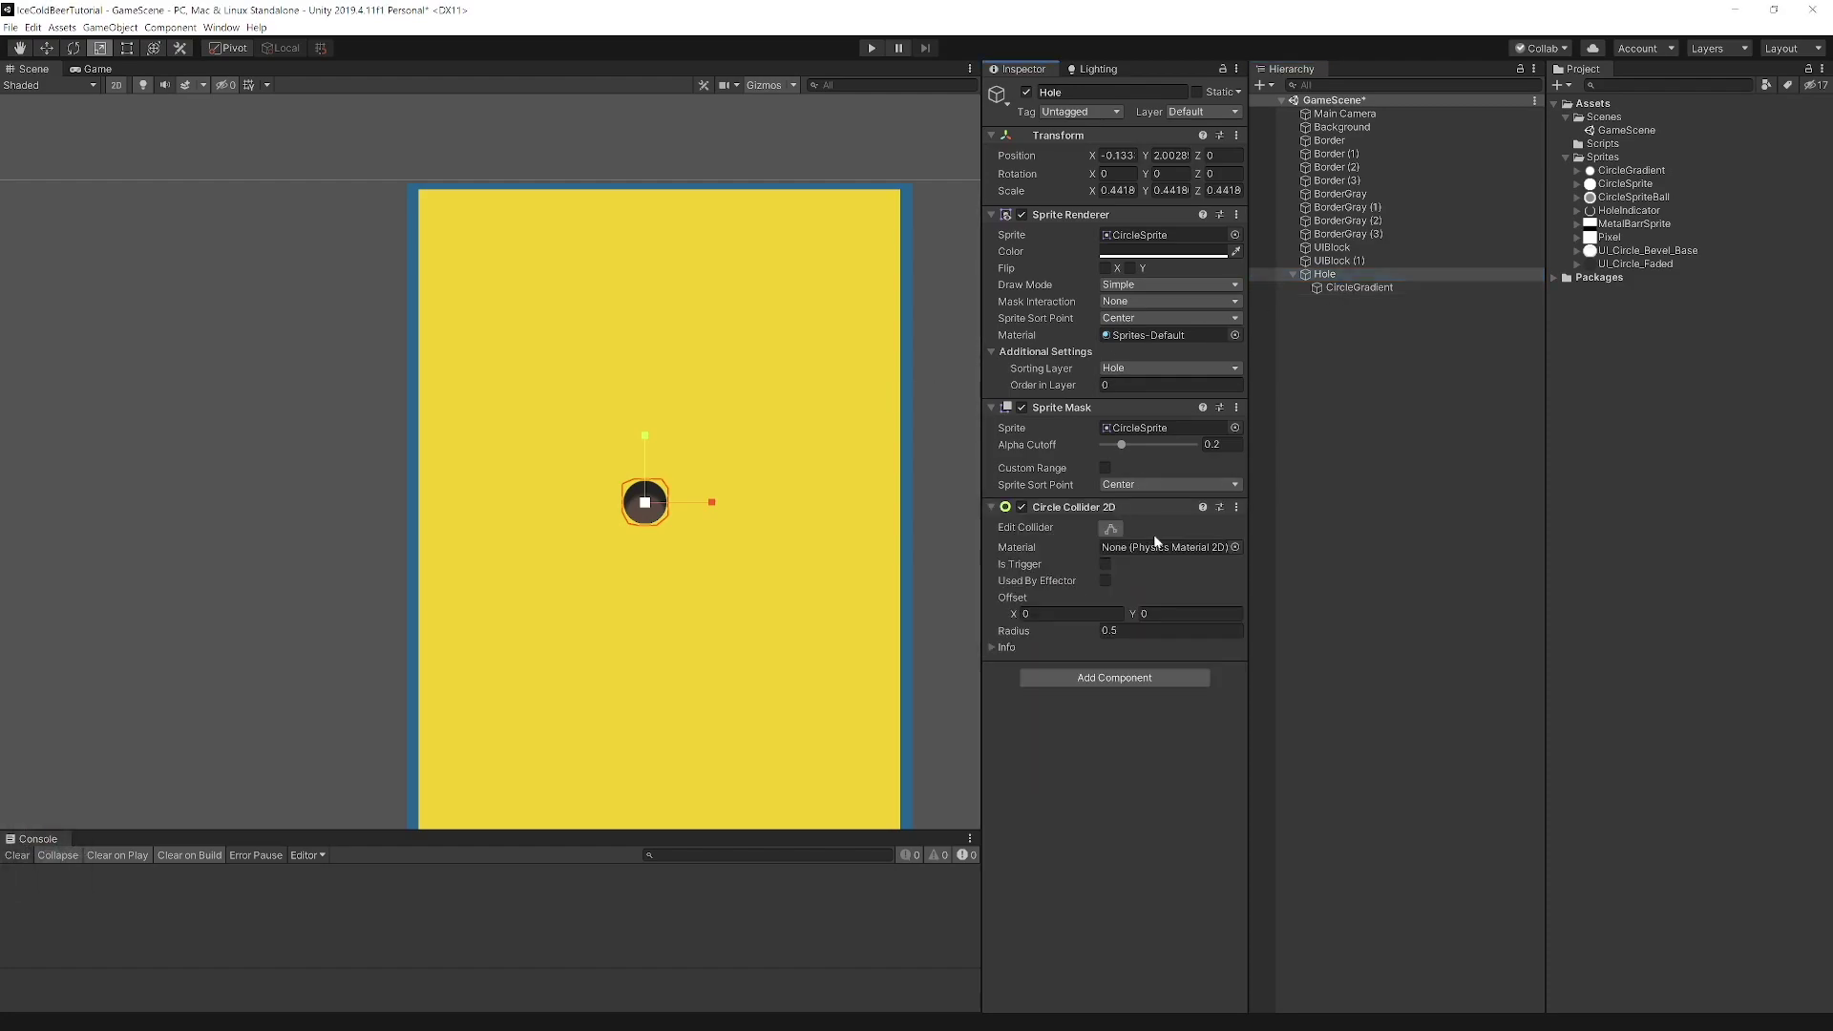
scroll(674, 501, "up", 12)
left_click_drag(674, 501, 636, 504)
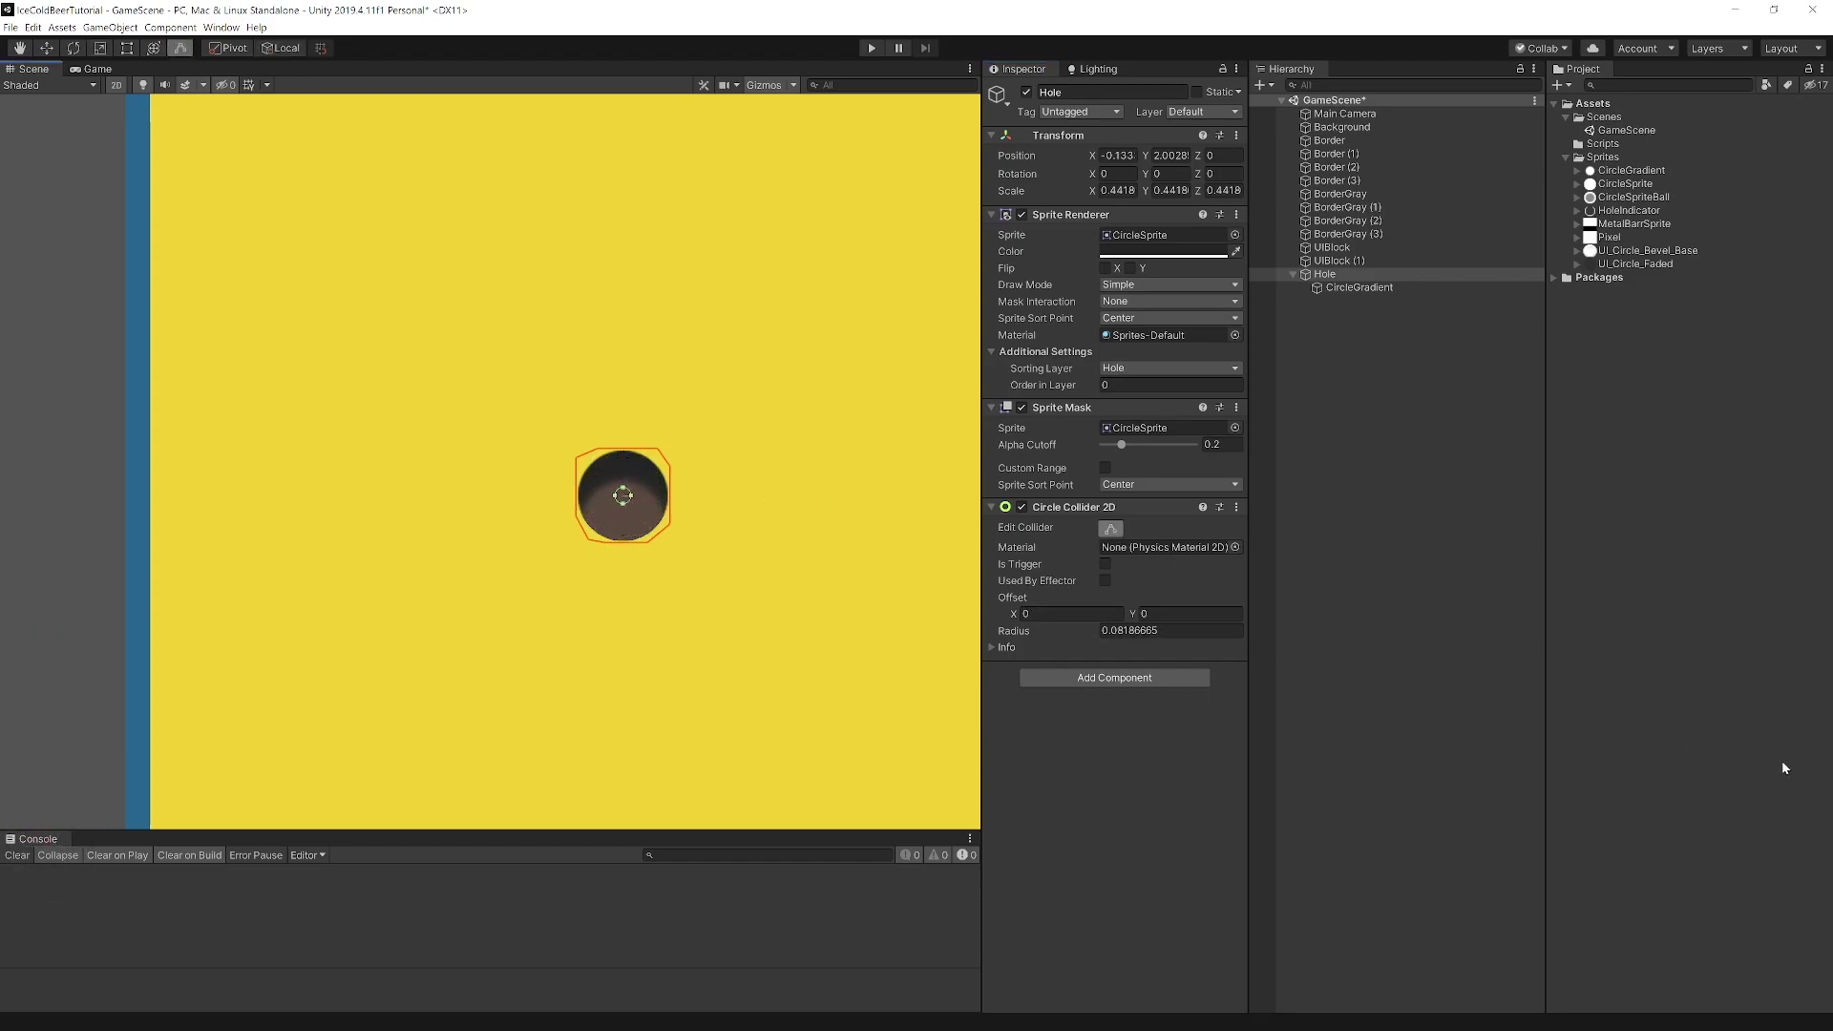
left_click(1104, 563)
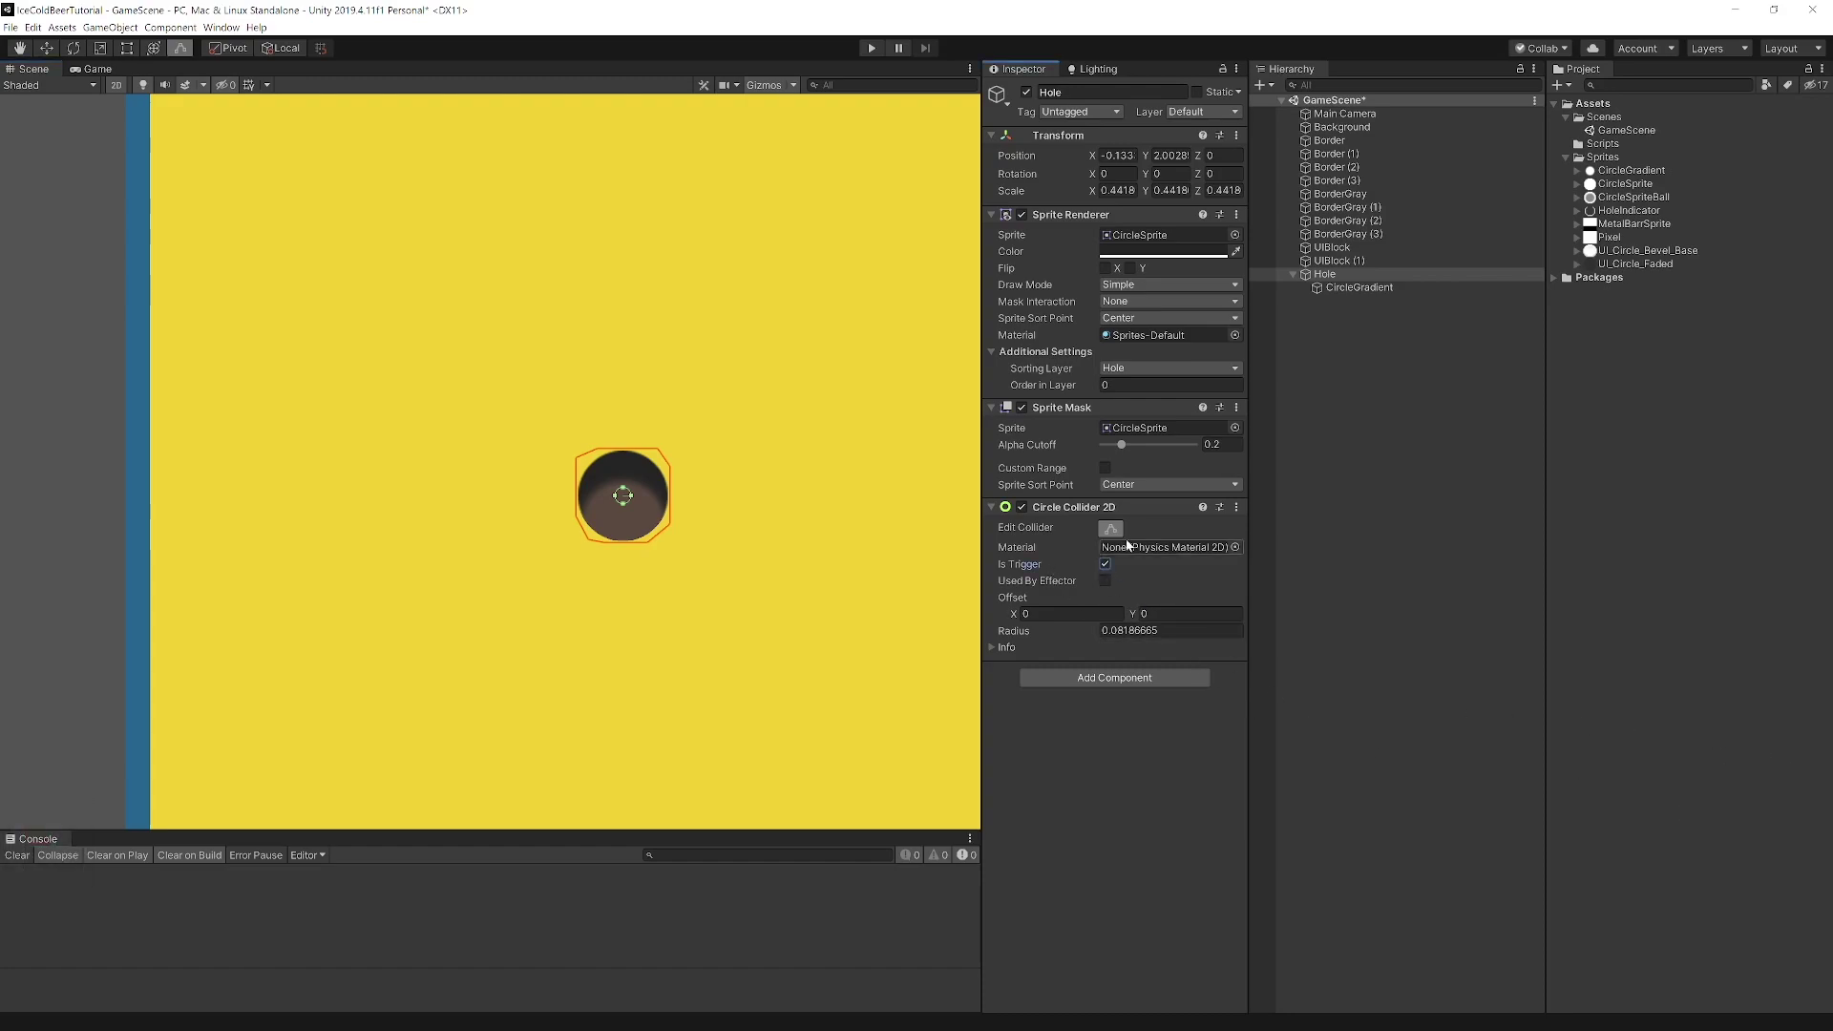
Duplicate Hole twice and arrange the copies next to the original as a tight cluster of three.
key("ctrl+d")
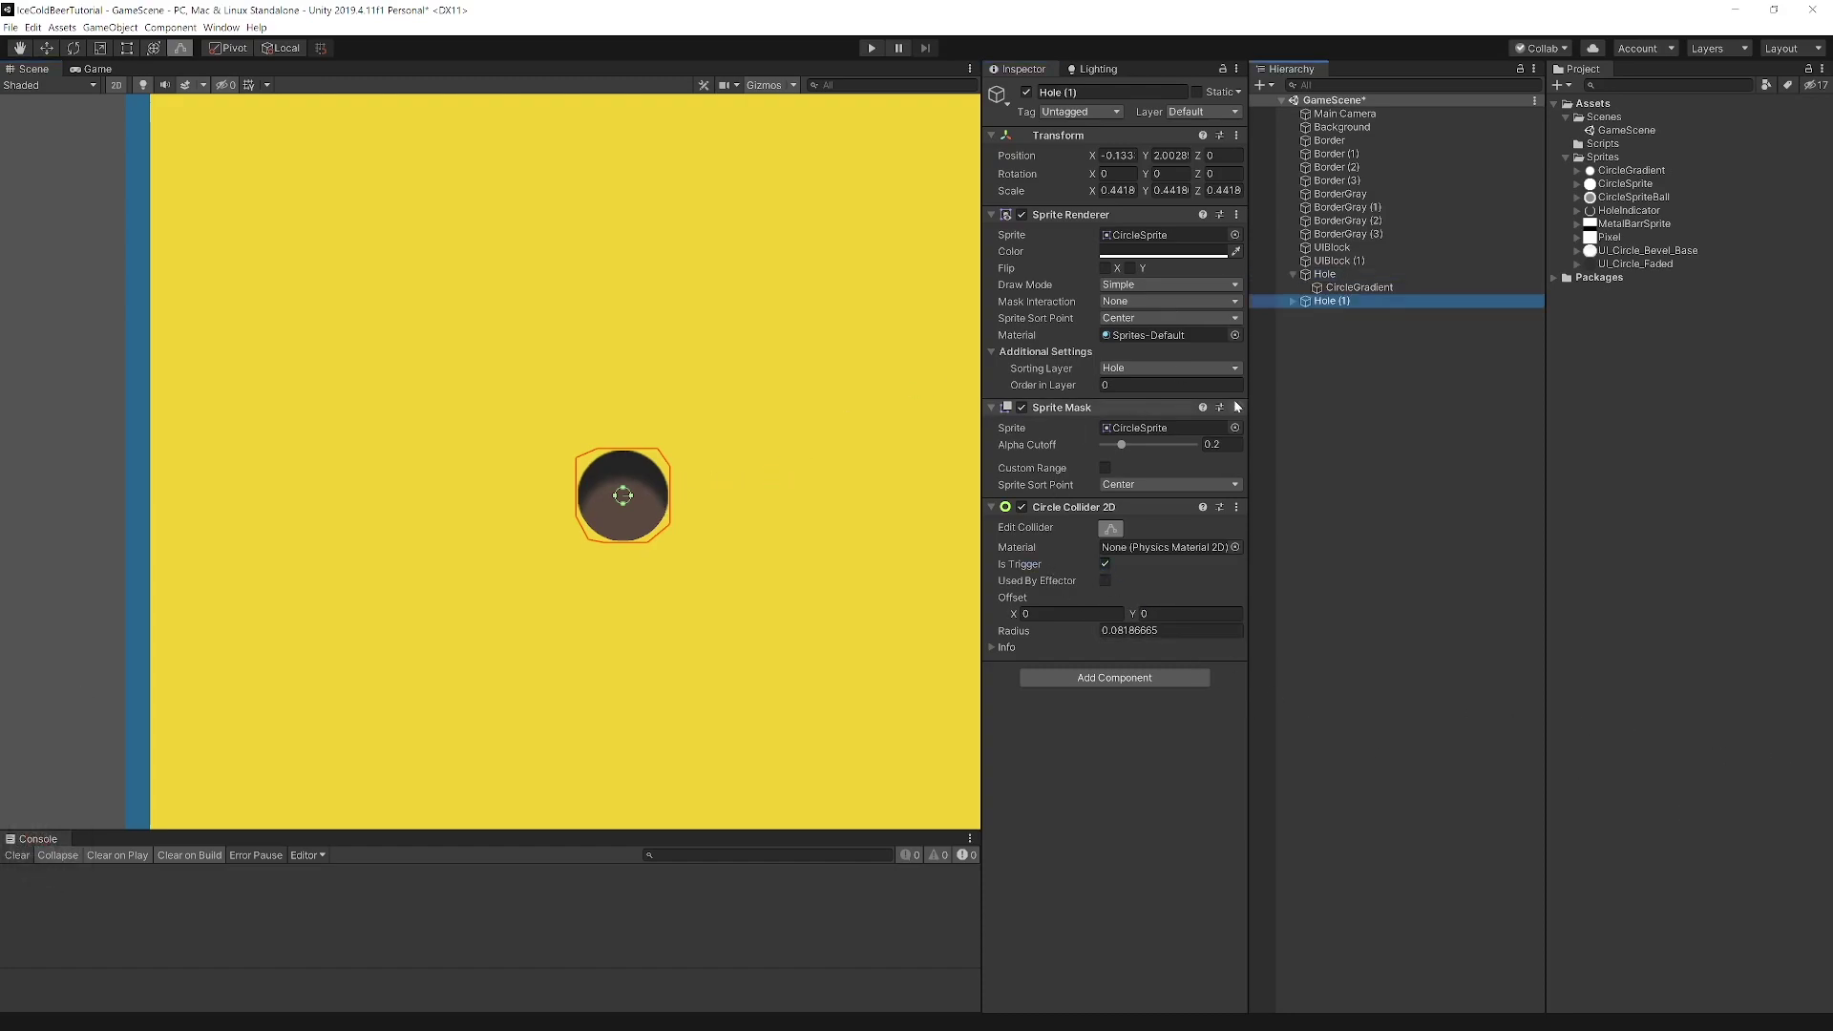
left_click(710, 472)
left_click(1337, 301)
left_click_drag(630, 495, 712, 543)
key("ctrl+d")
left_click(745, 616)
scroll(746, 619, "down", 9)
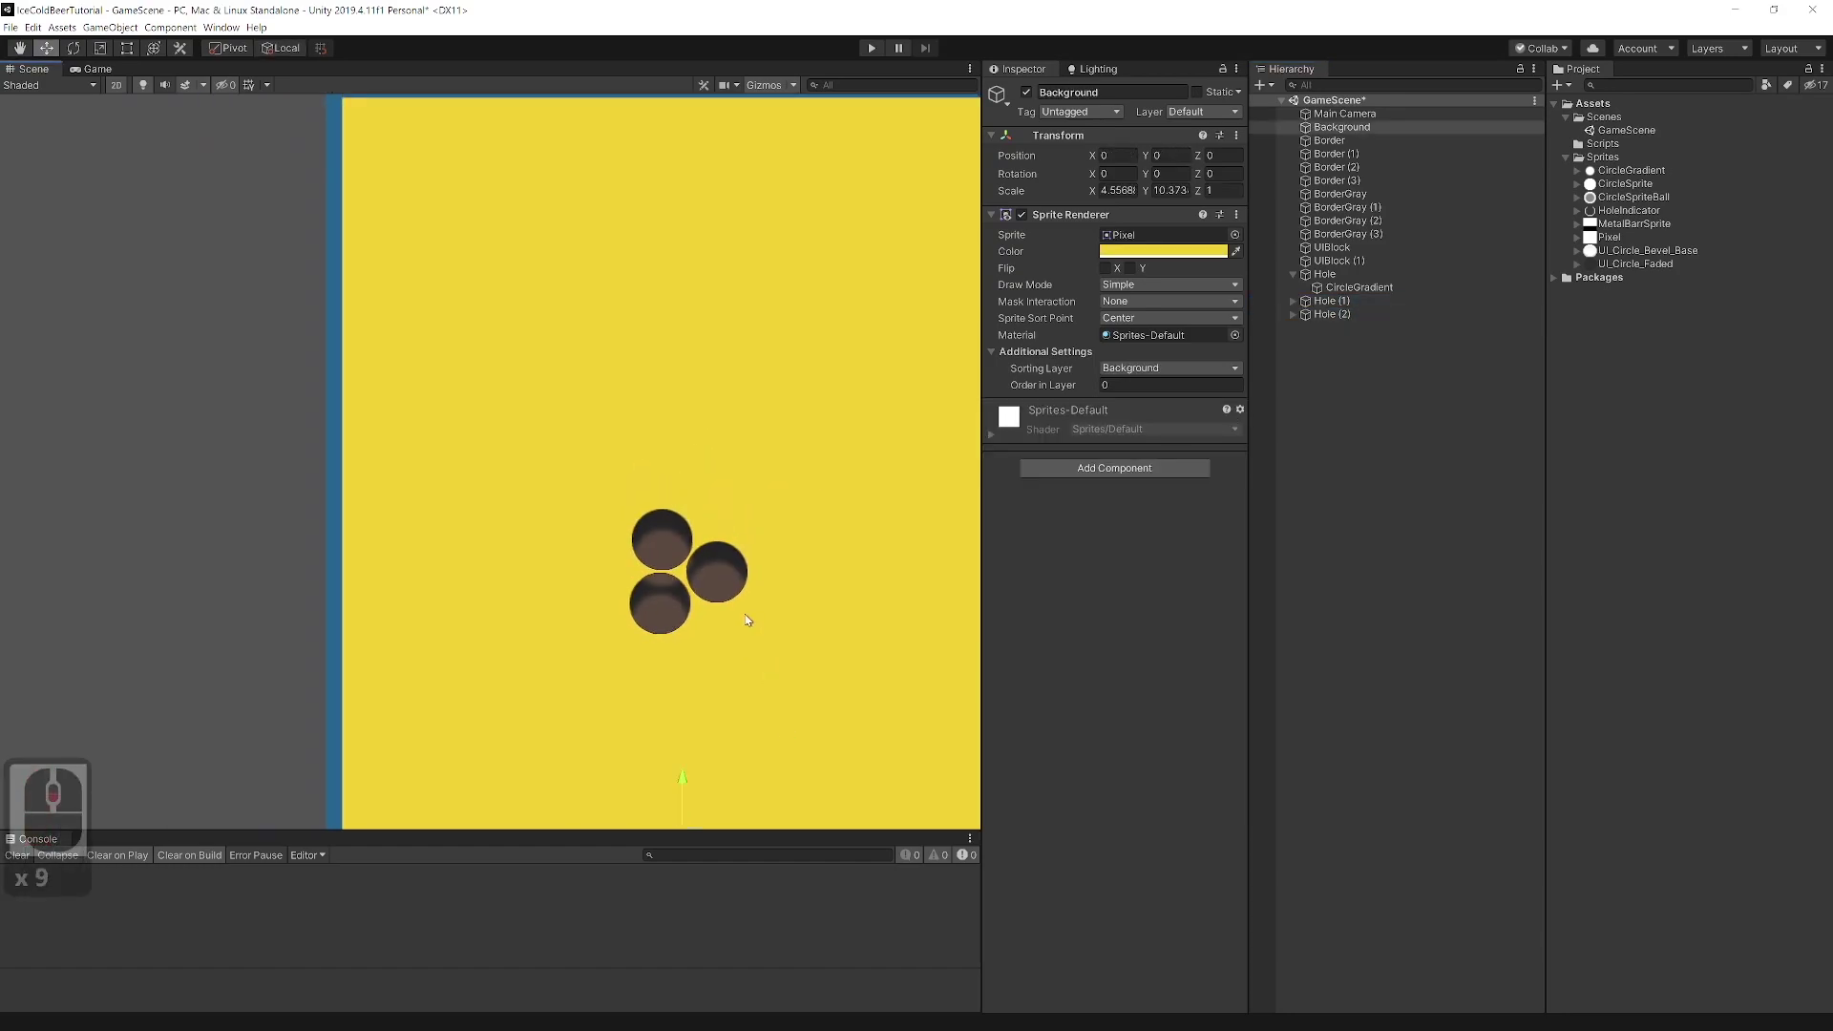
scroll(746, 617, "down", 8)
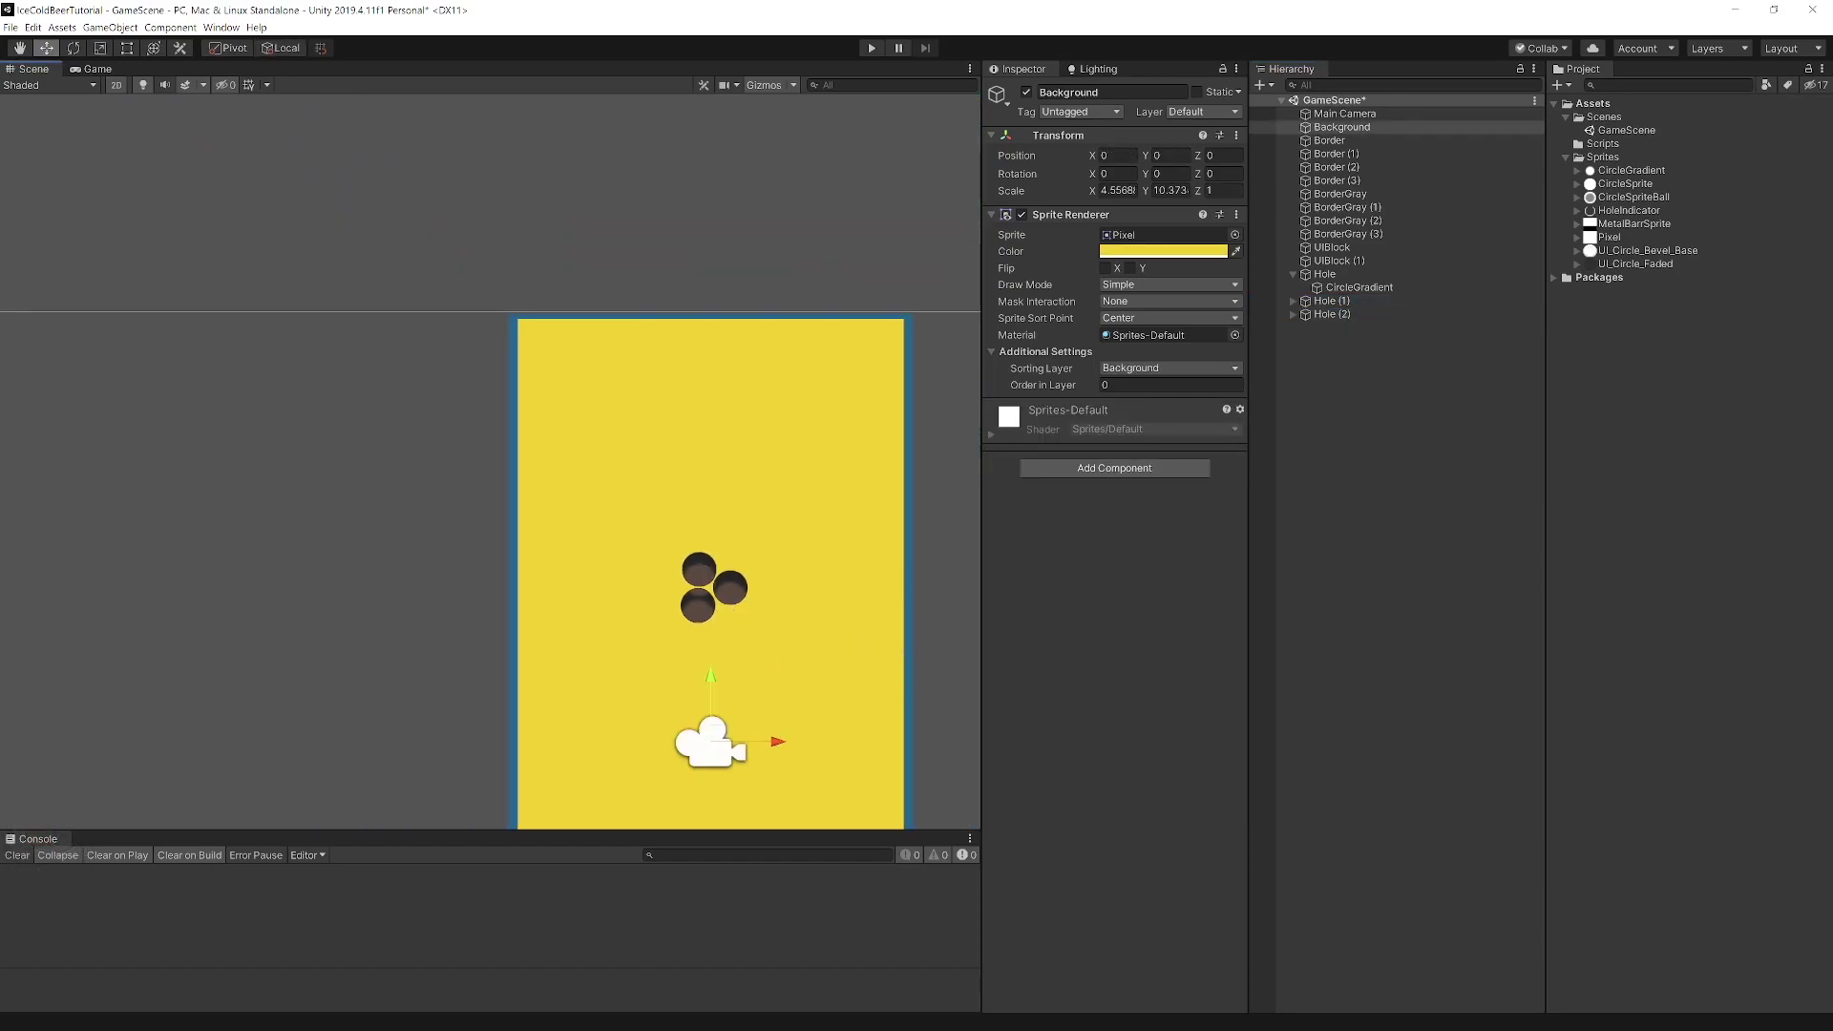
key("super")
left_click(75, 1019)
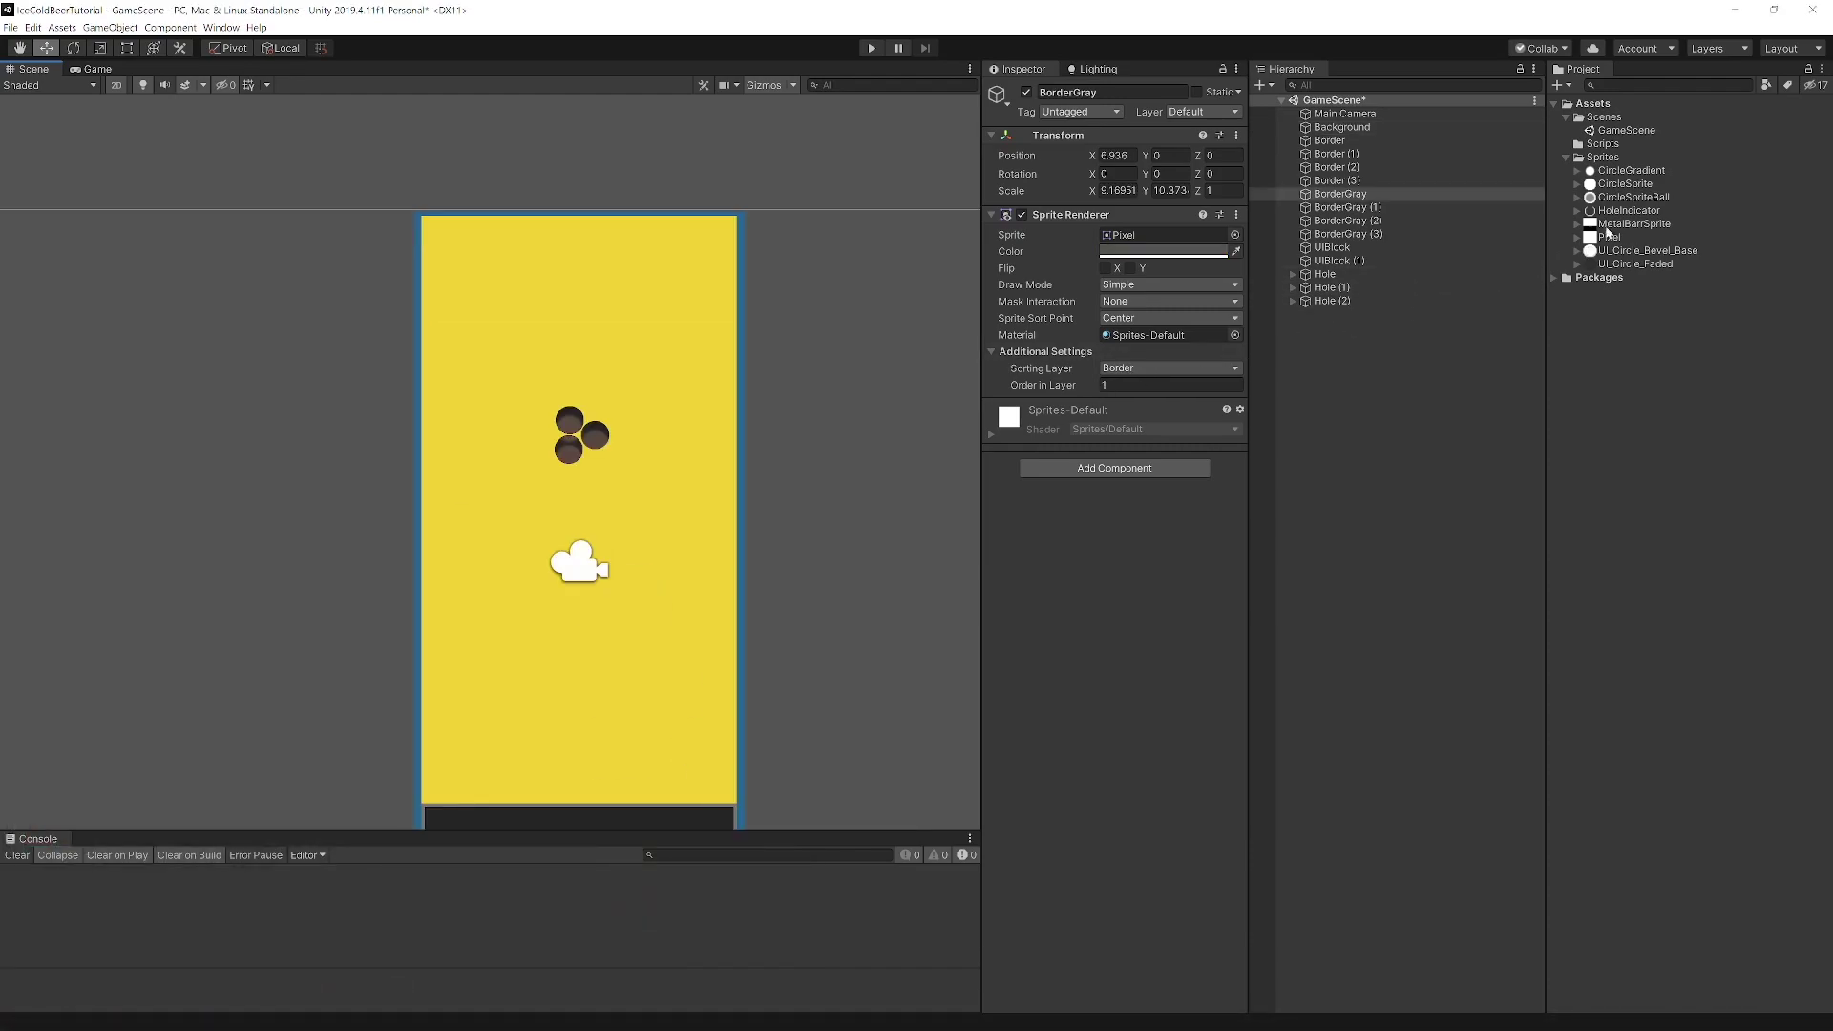
Place CircleSpriteBall in the yellow area, assign it to the Ball sorting layer and colour it 3C3C3C.
left_click_drag(1634, 197, 635, 477)
left_click(1170, 368)
left_click(1129, 446)
left_click(1163, 251)
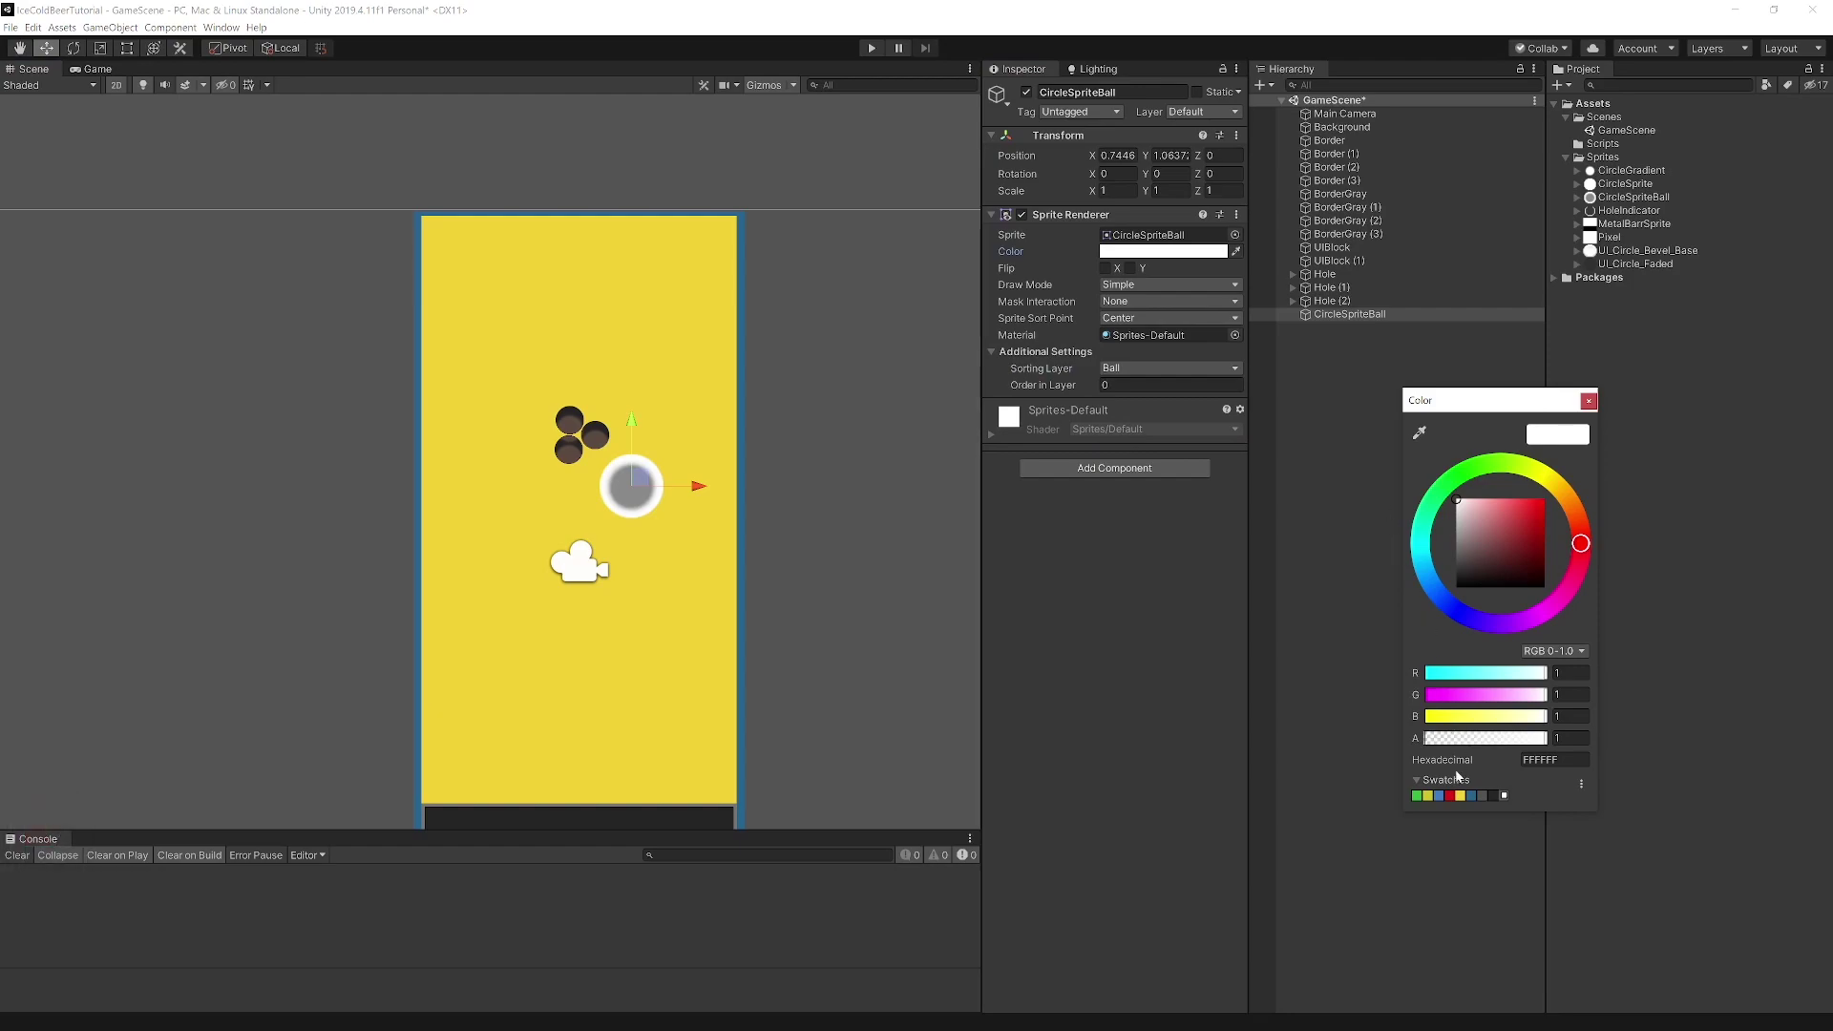
left_click(1541, 761)
type("3C3C3C")
left_click(1590, 401)
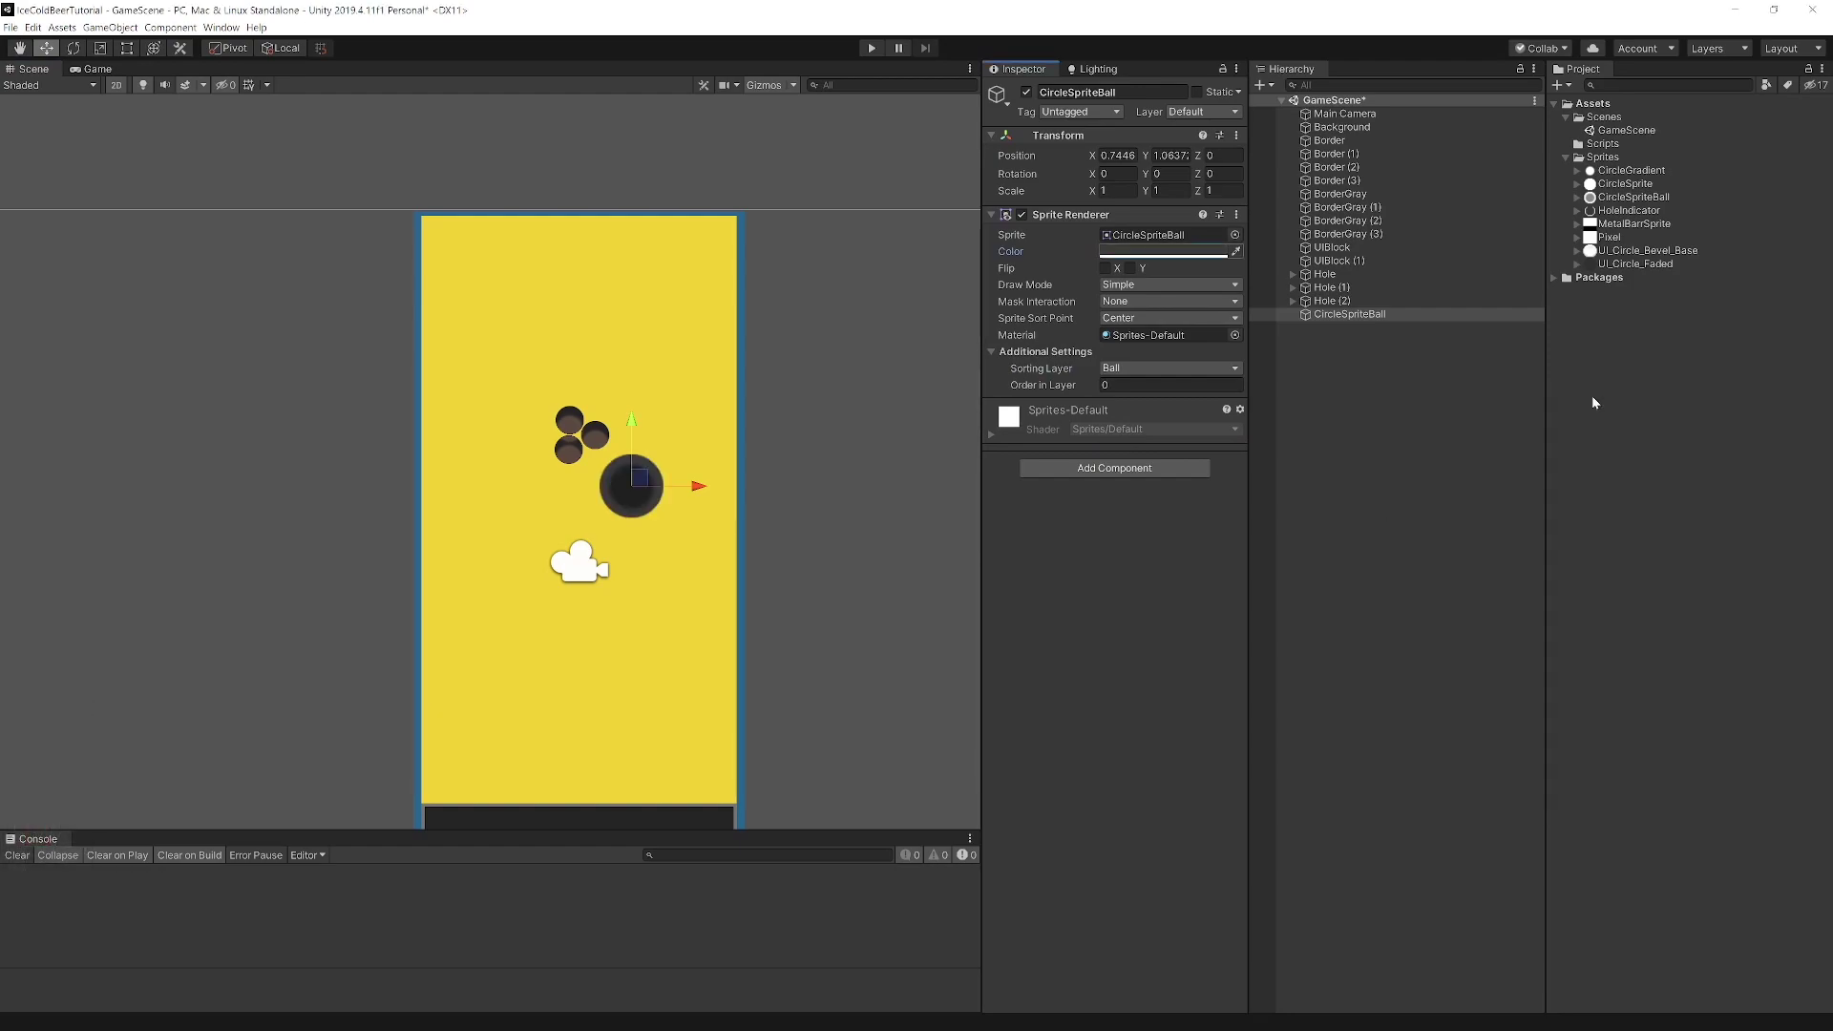
Rename the CircleSpriteBall object as Ball.
left_click(1350, 315)
left_click(1350, 315)
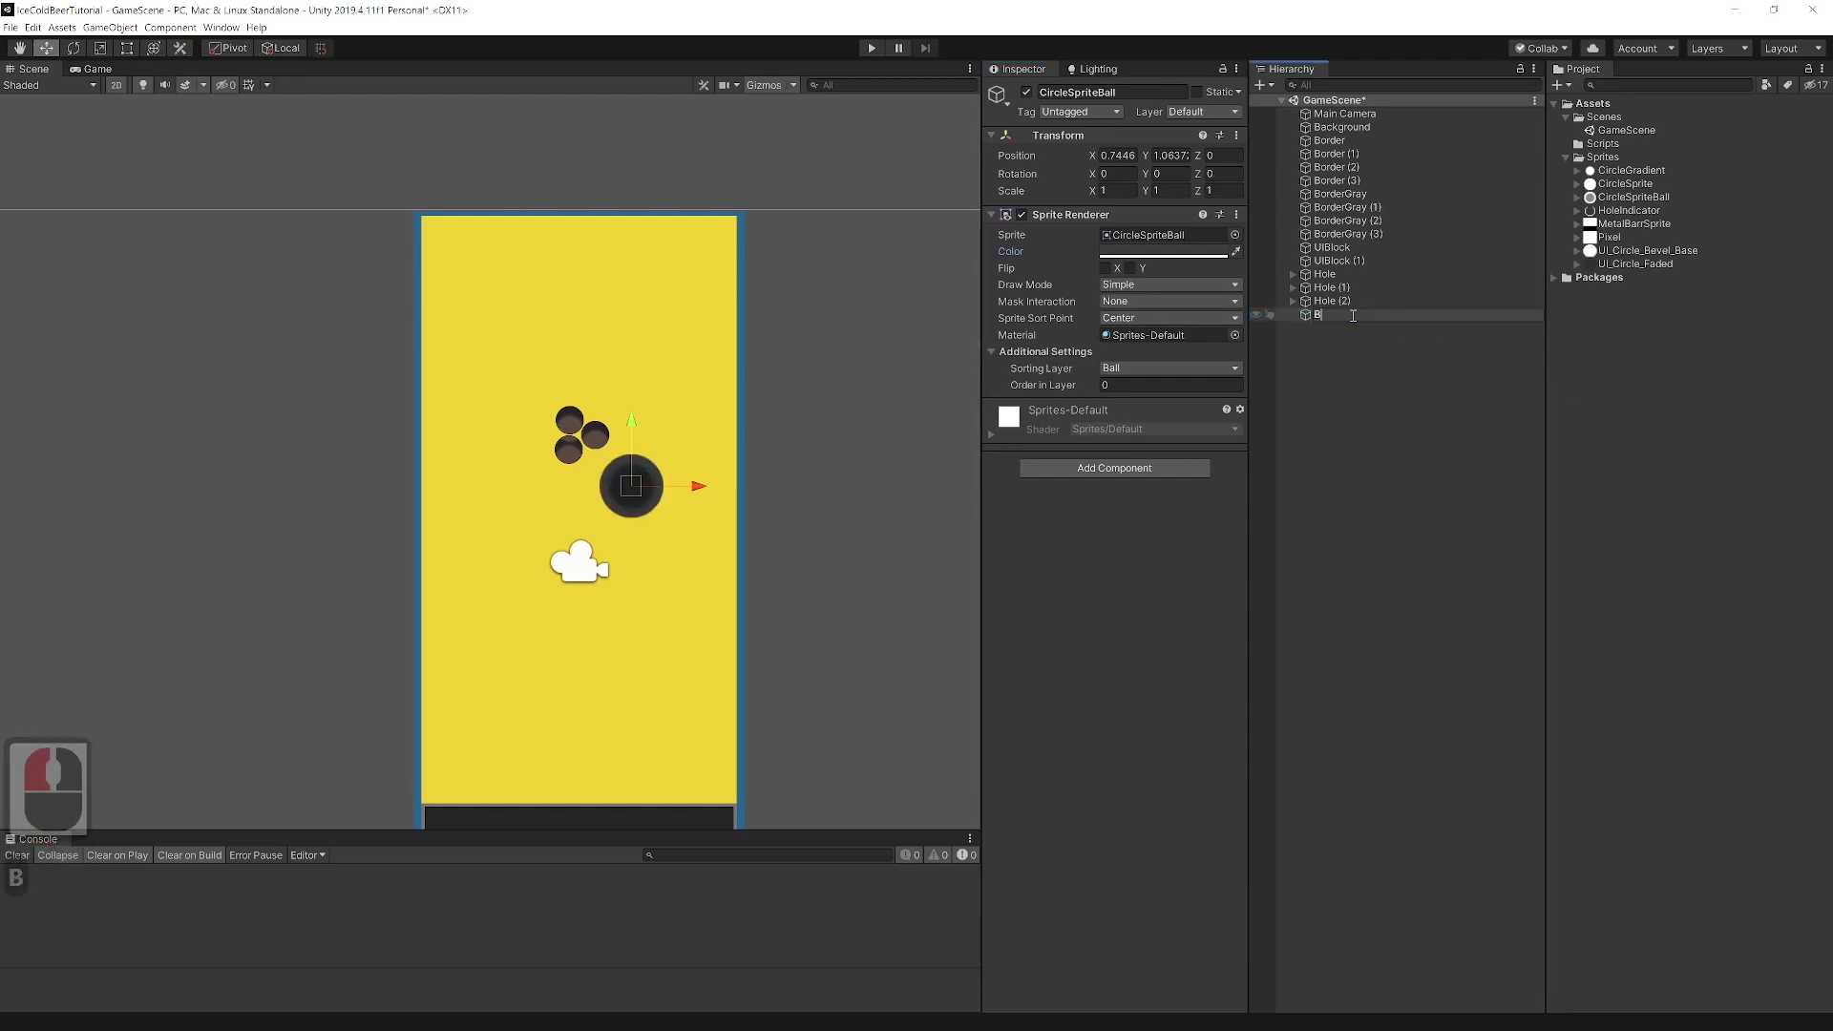
type("Ball")
key("Return")
Add a Circle Collider 2D to Ball and fit its radius to the visible sprite, about 0.45.
left_click(1115, 468)
left_click(1115, 524)
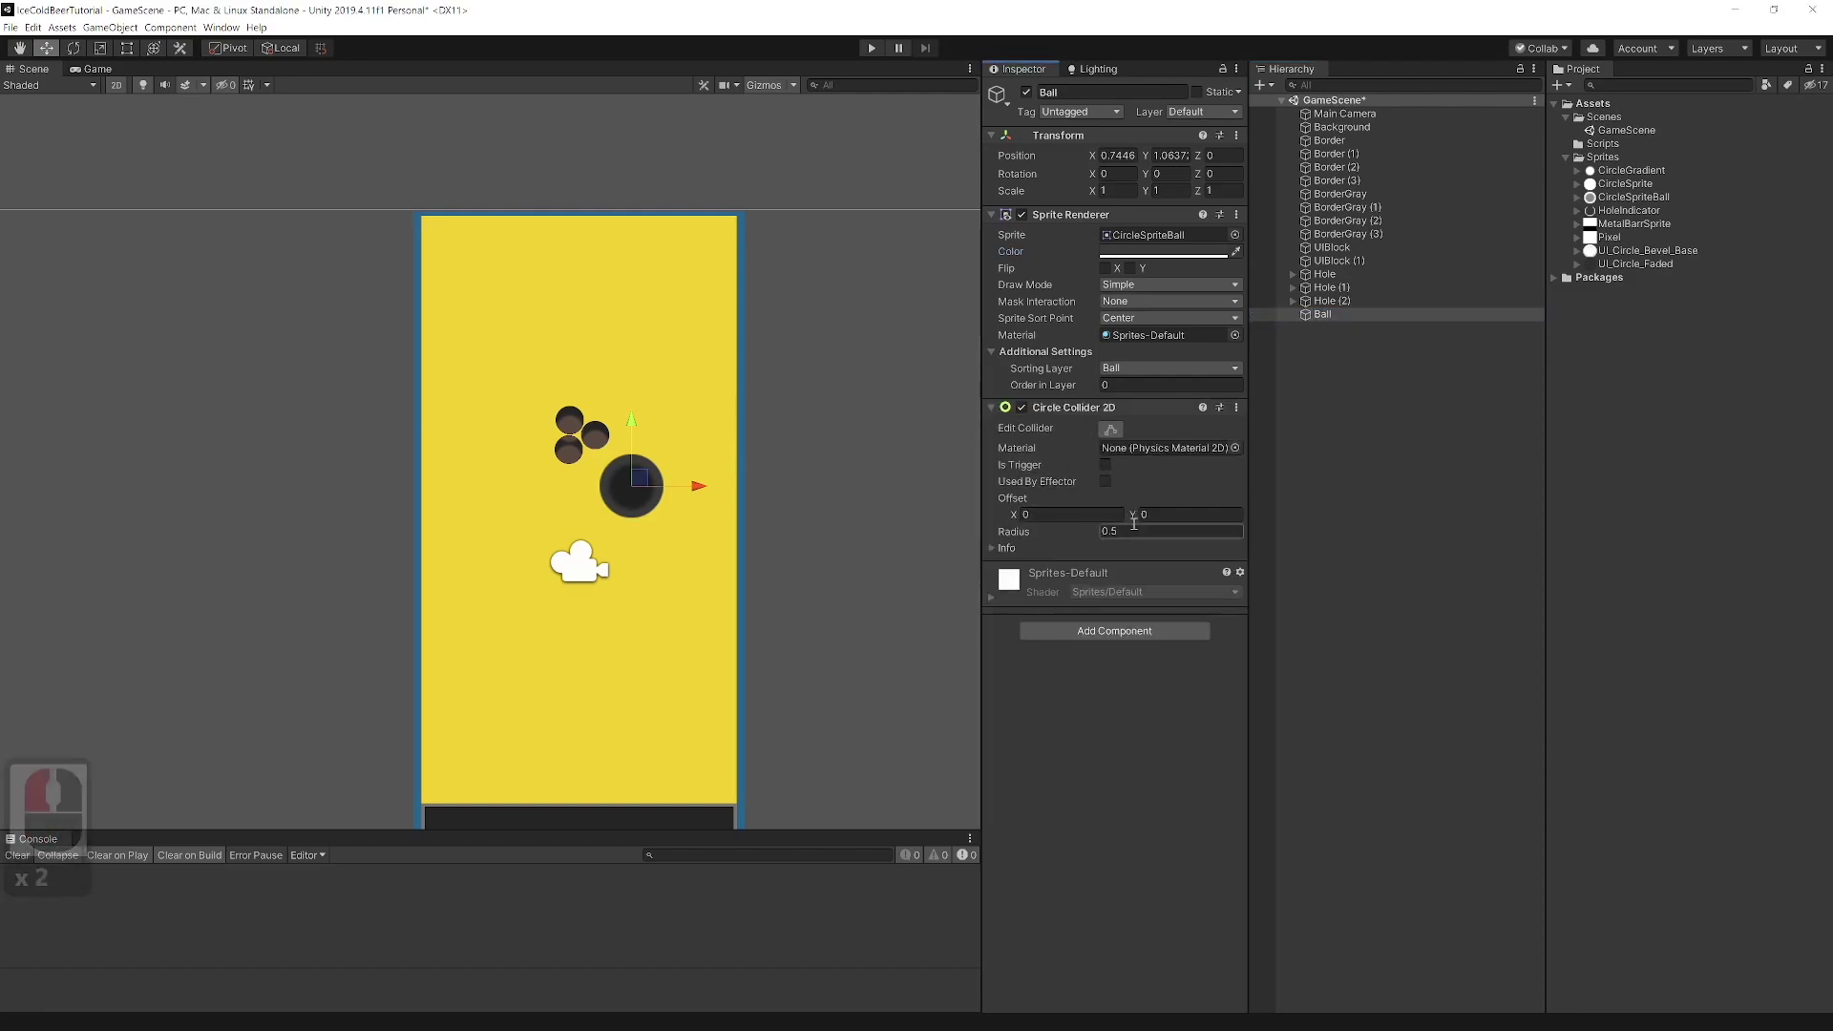
scroll(637, 466, "up", 15)
key("t")
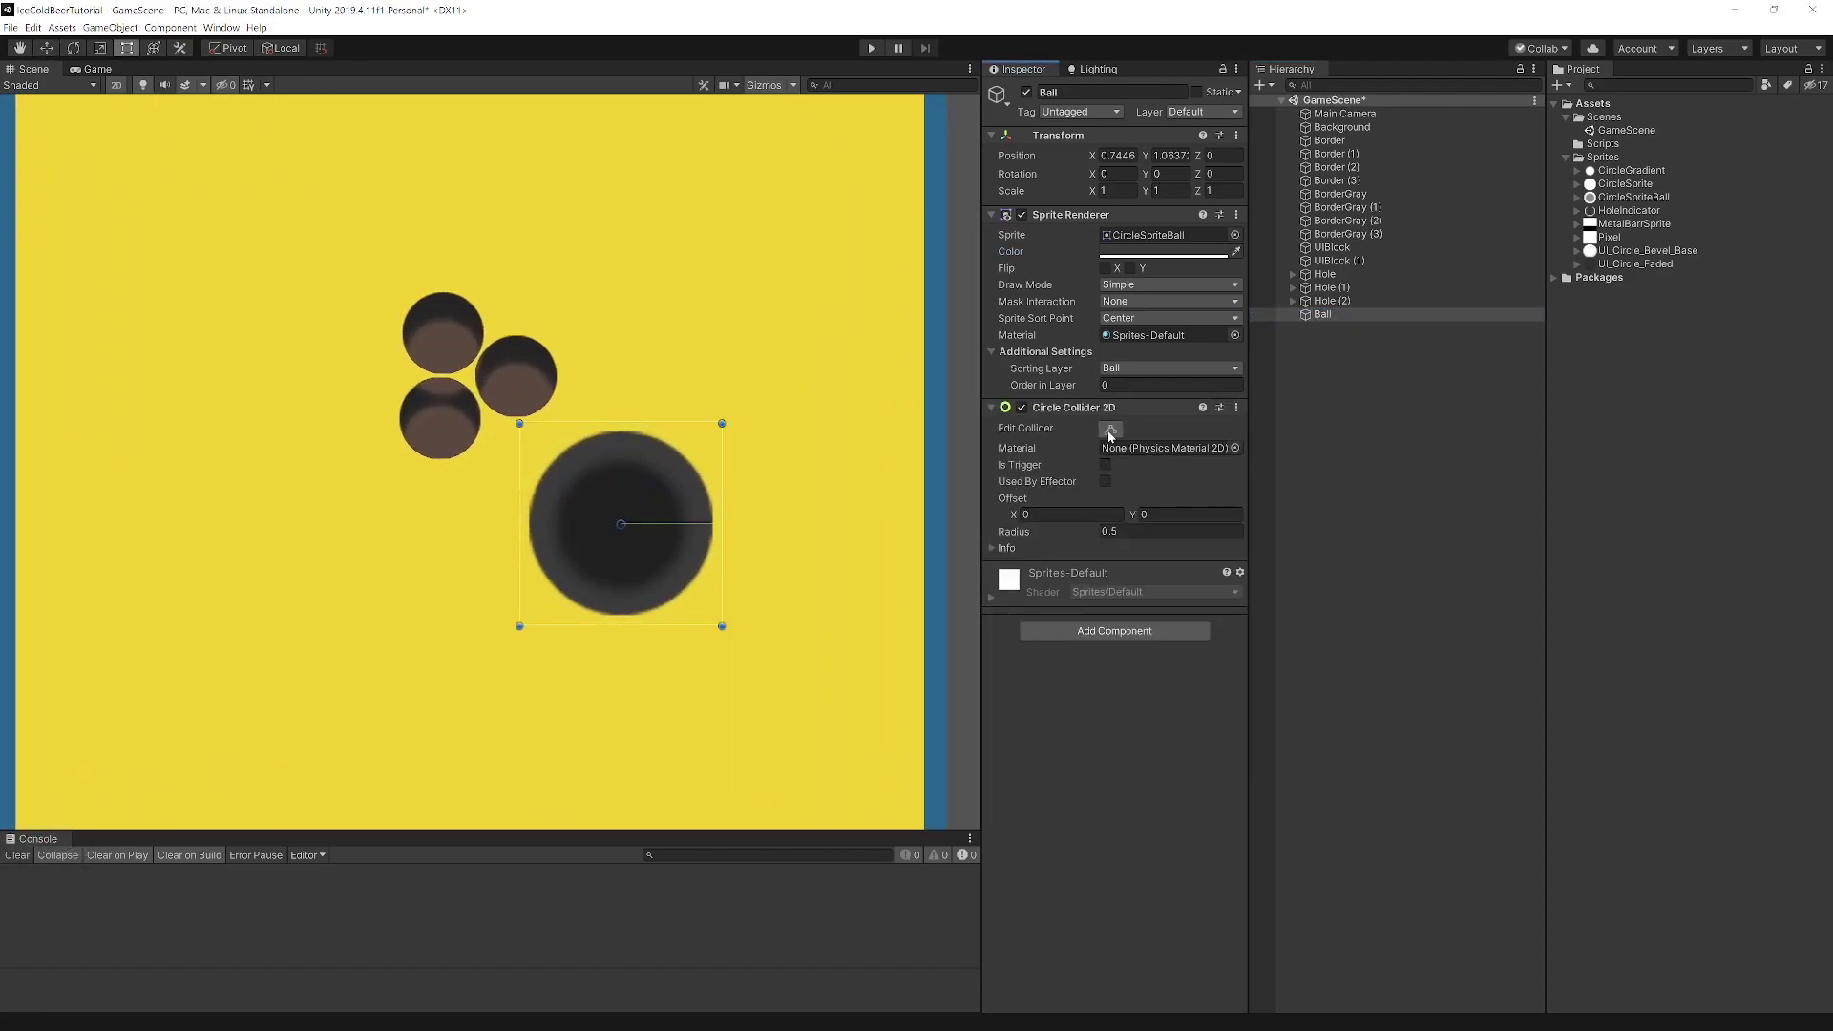
left_click(1111, 430)
left_click_drag(722, 523, 713, 523)
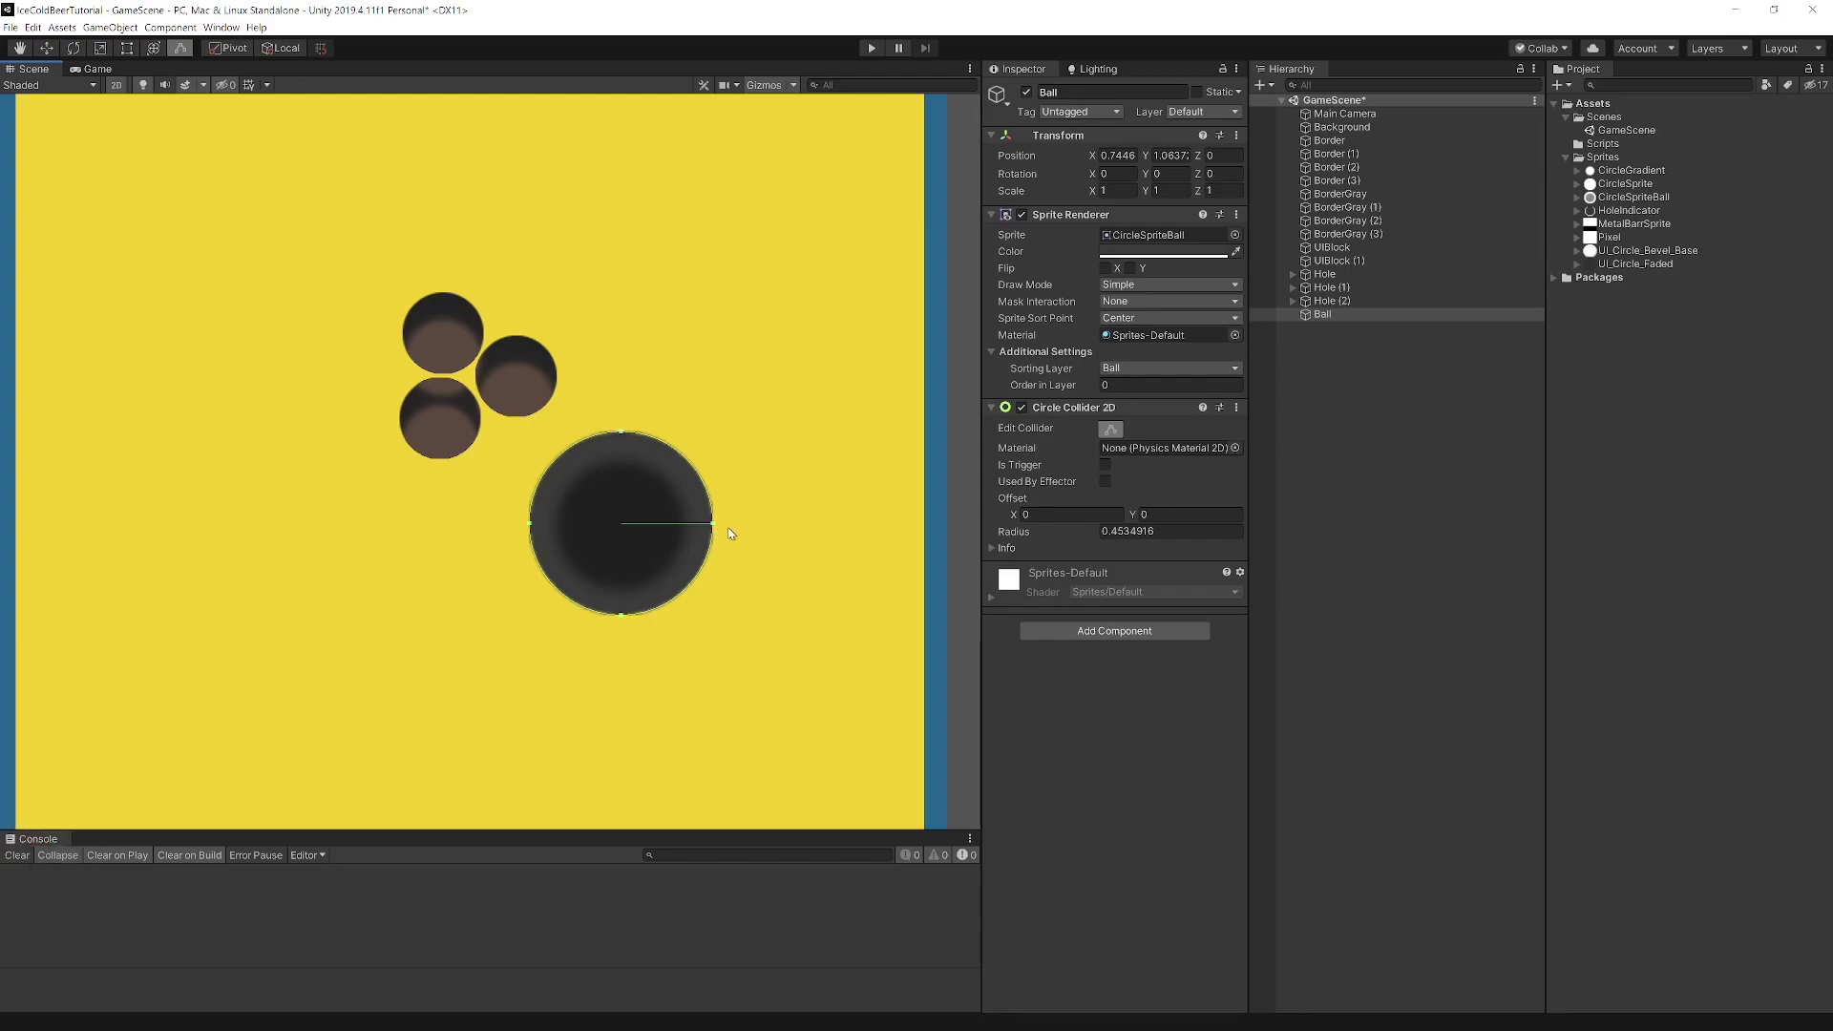
Add a Rigidbody 2D to Ball with linear drag 0.2 and gravity scale 4.5.
left_click(1115, 631)
left_click(1146, 688)
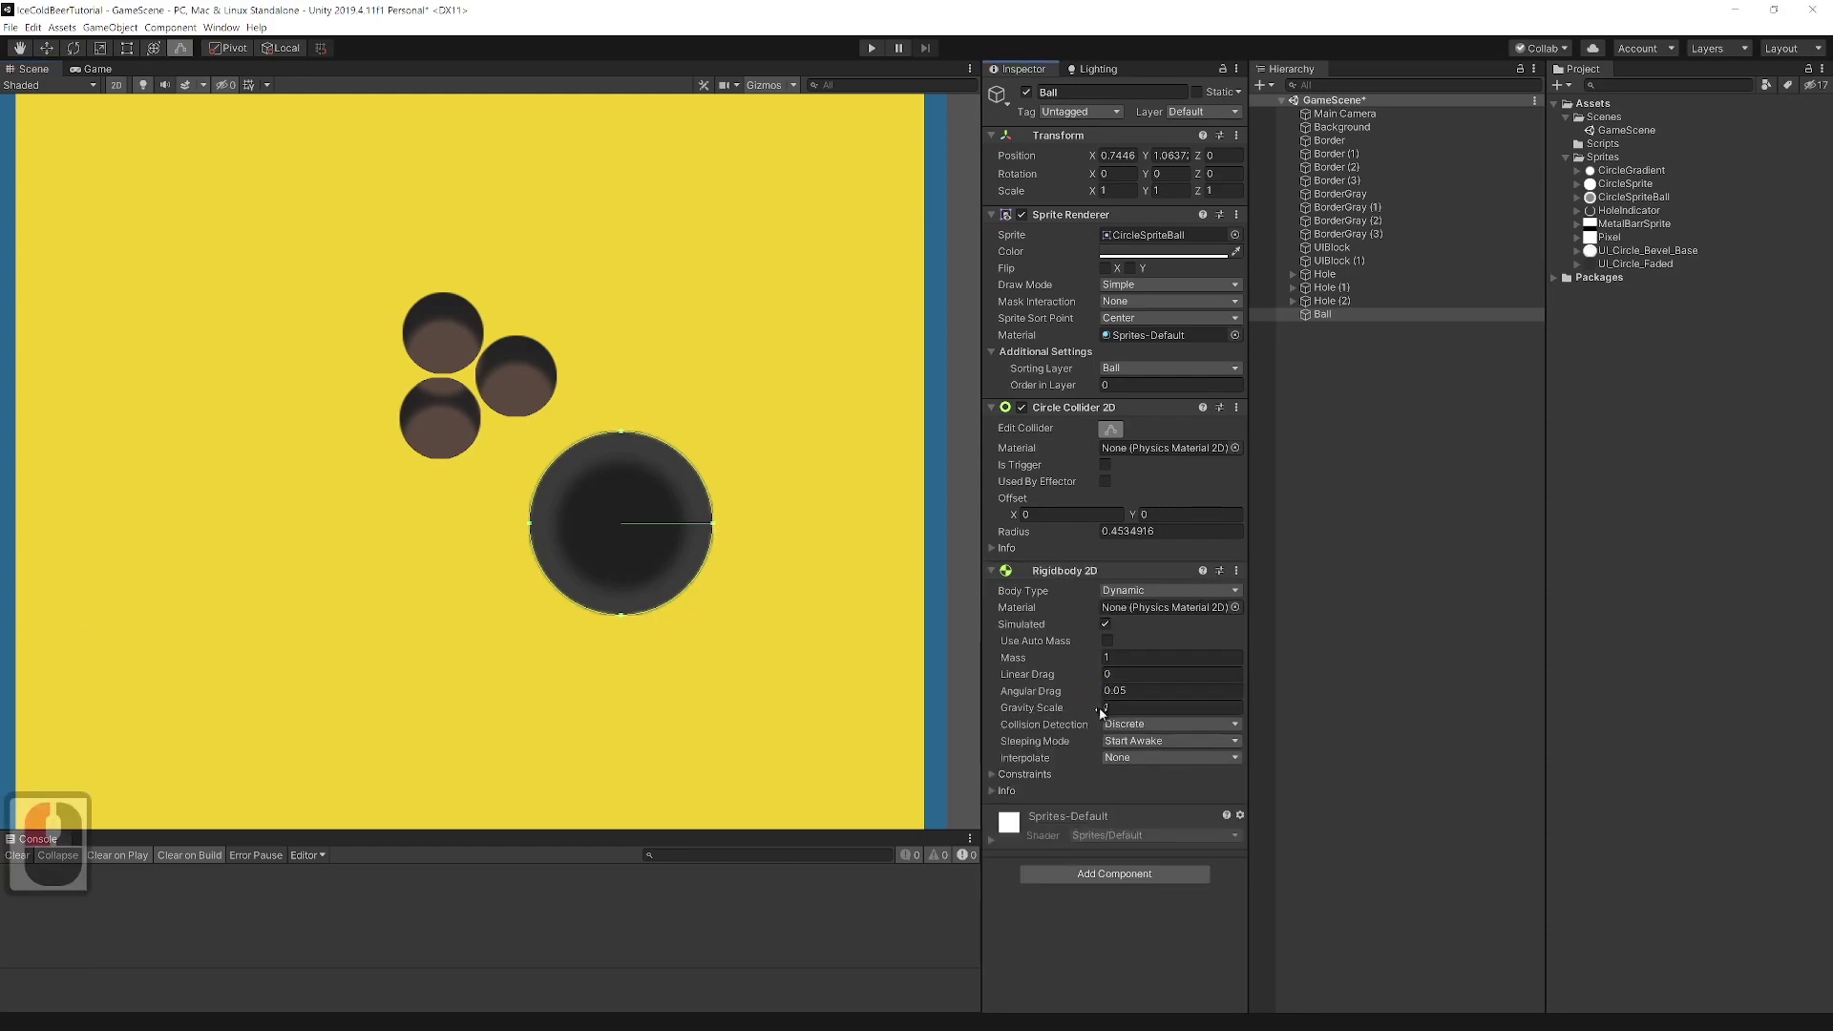
left_click(1132, 673)
type("0.2")
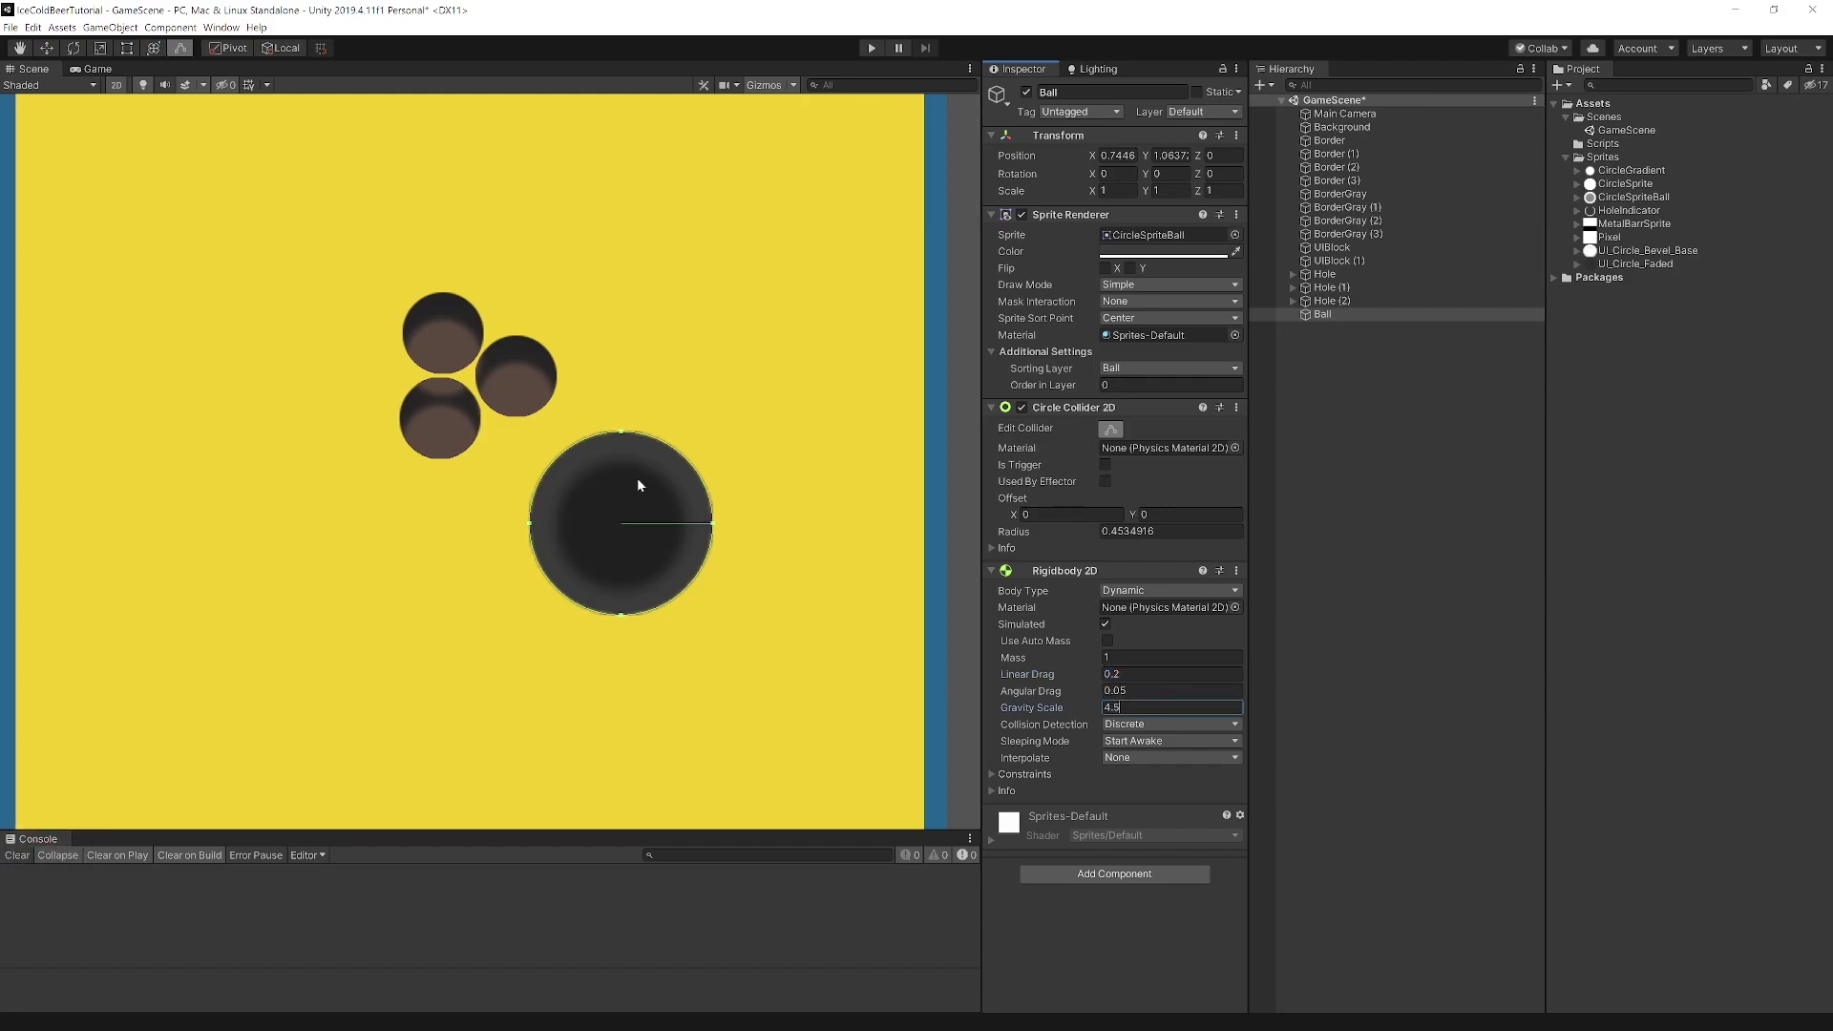
Scale Ball down until it is smaller than the holes and move it just above the hole cluster.
left_click(627, 502)
key("r")
left_click_drag(620, 527, 499, 175)
key("w")
key("t")
key("r")
key("w")
scroll(621, 287, "down", 2)
middle_click_drag(615, 357, 640, 437)
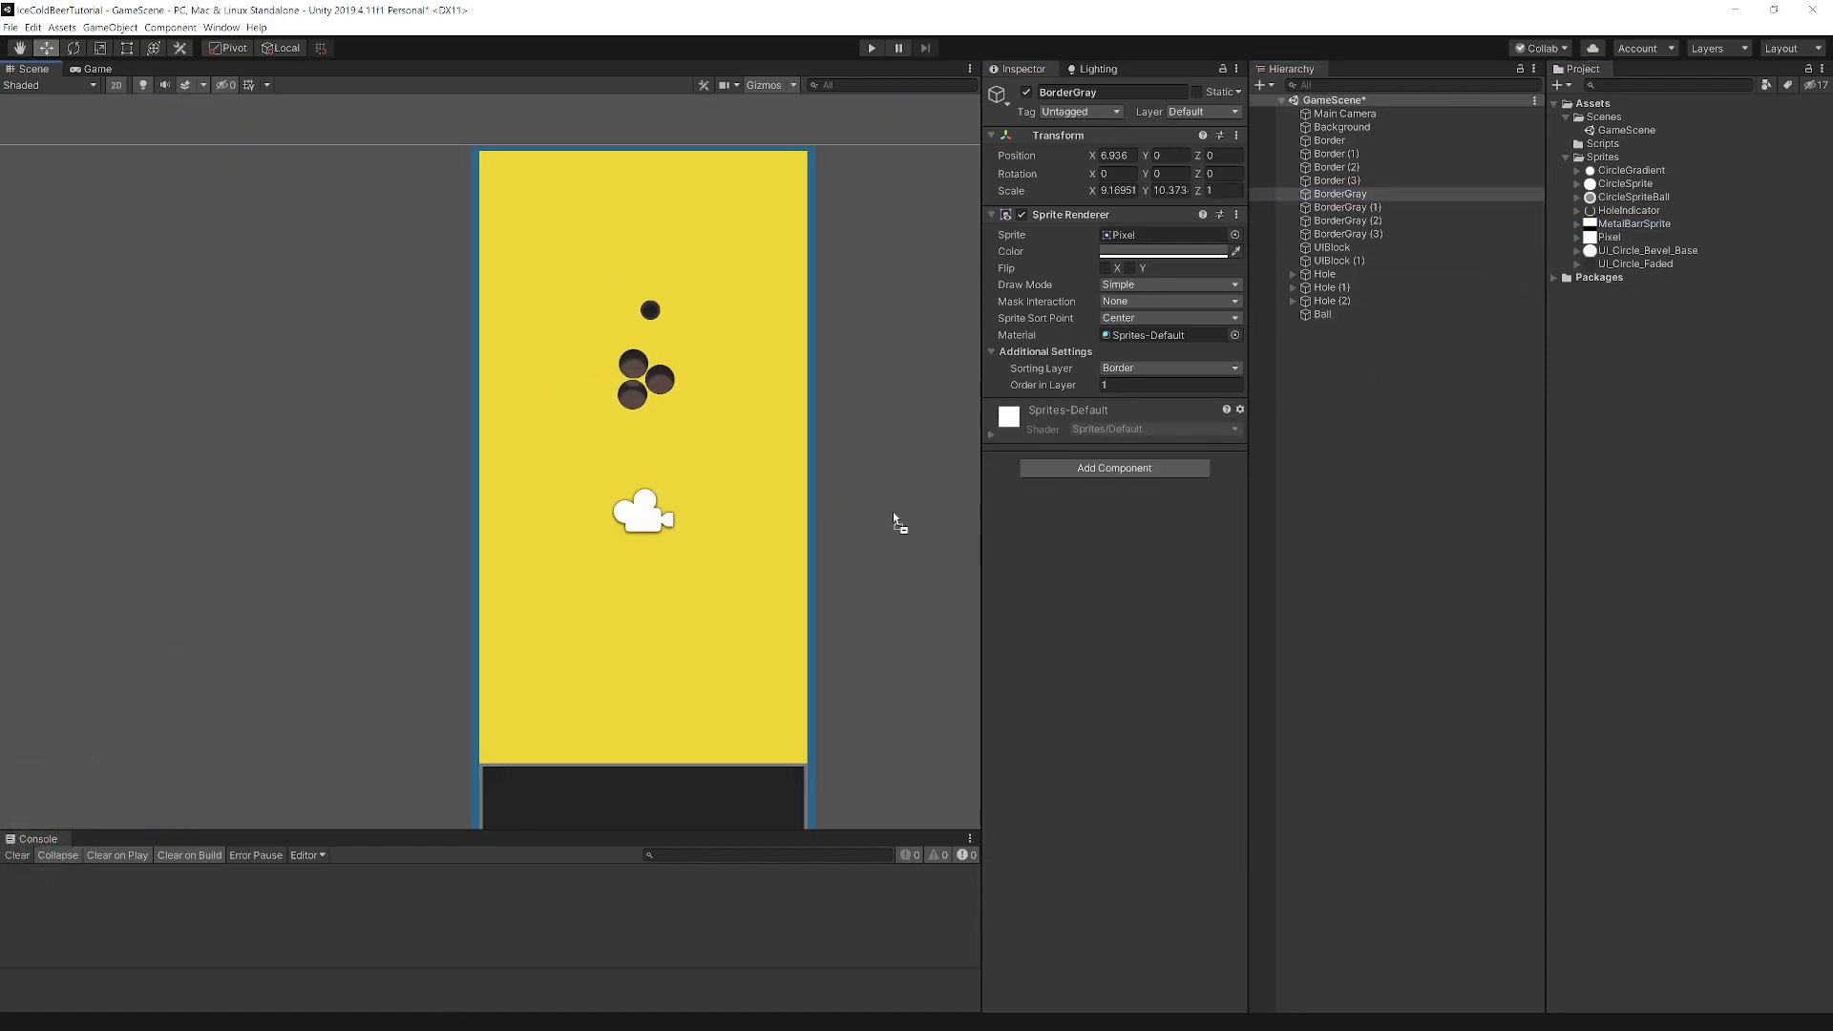
Place MetalBarrSprite in the lower yellow area and assign it to the MetalBar sorting layer.
left_click_drag(876, 538, 664, 638)
left_click(1169, 373)
left_click(1146, 463)
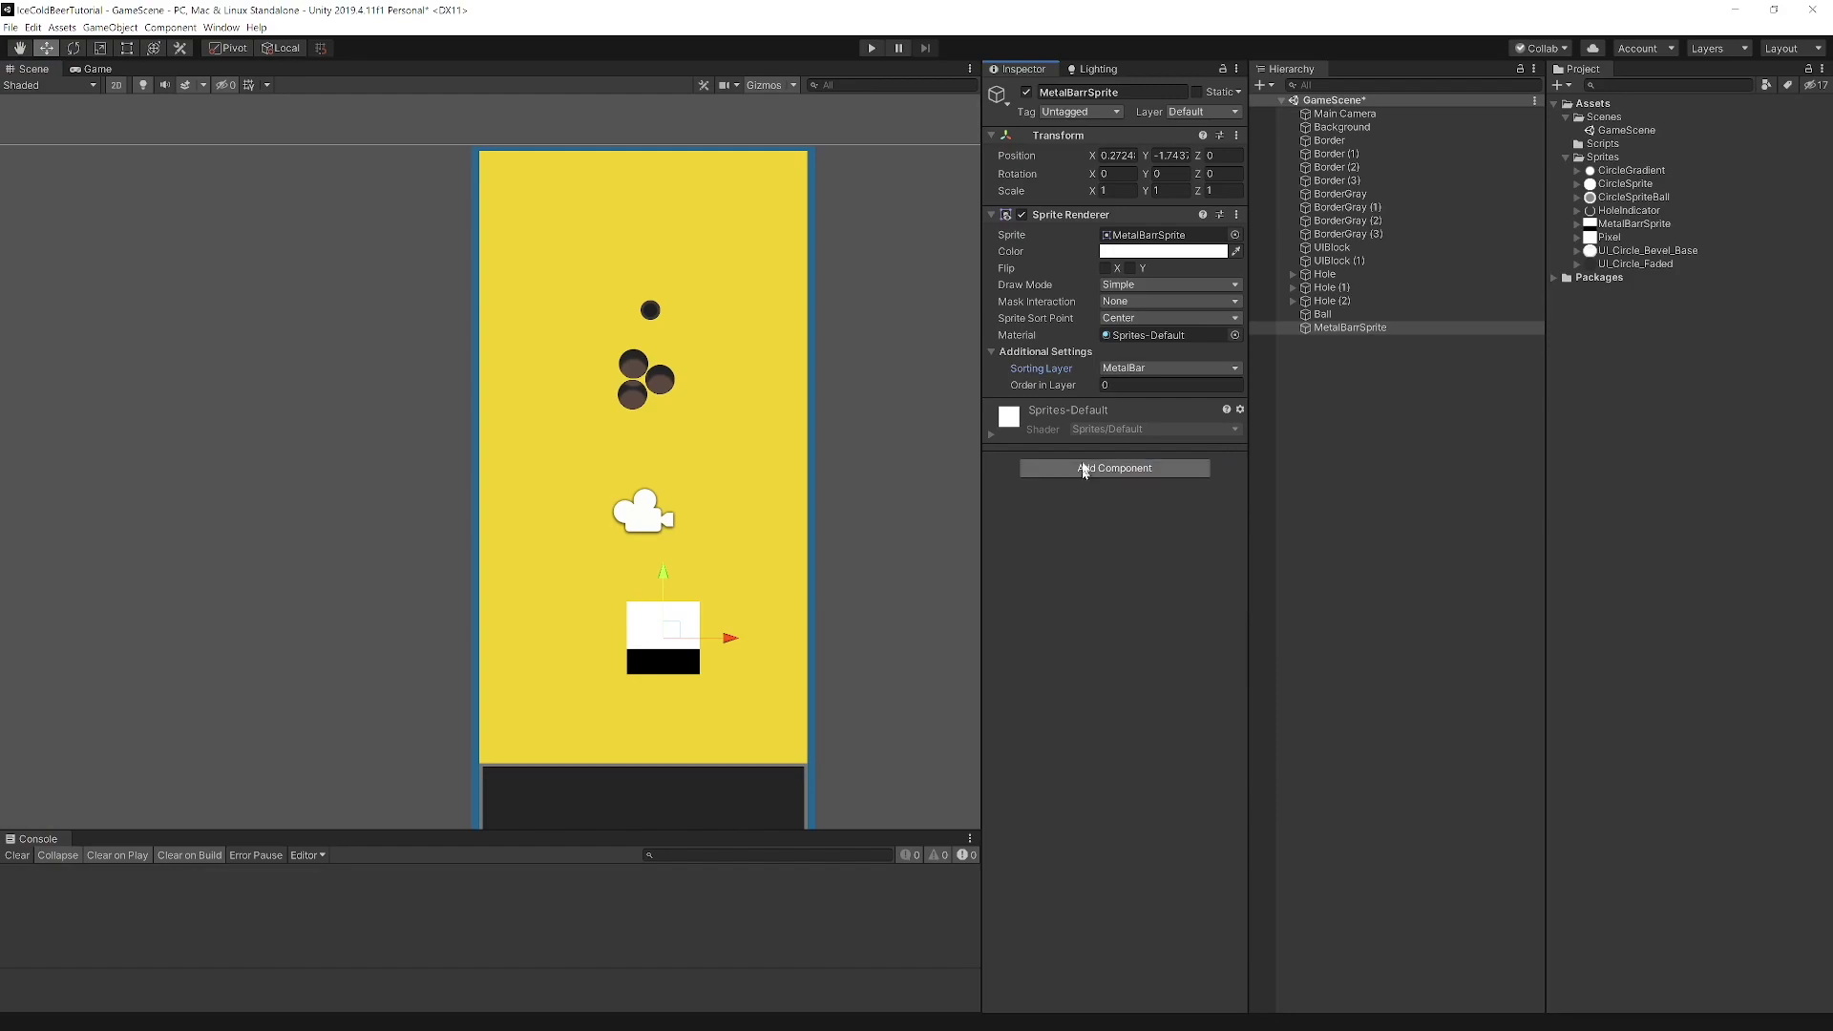
Change the MetalBarrSprite color to light gray using the copied color value.
left_click(1152, 252)
left_click(1563, 762)
key("ctrl+v")
left_click(1588, 400)
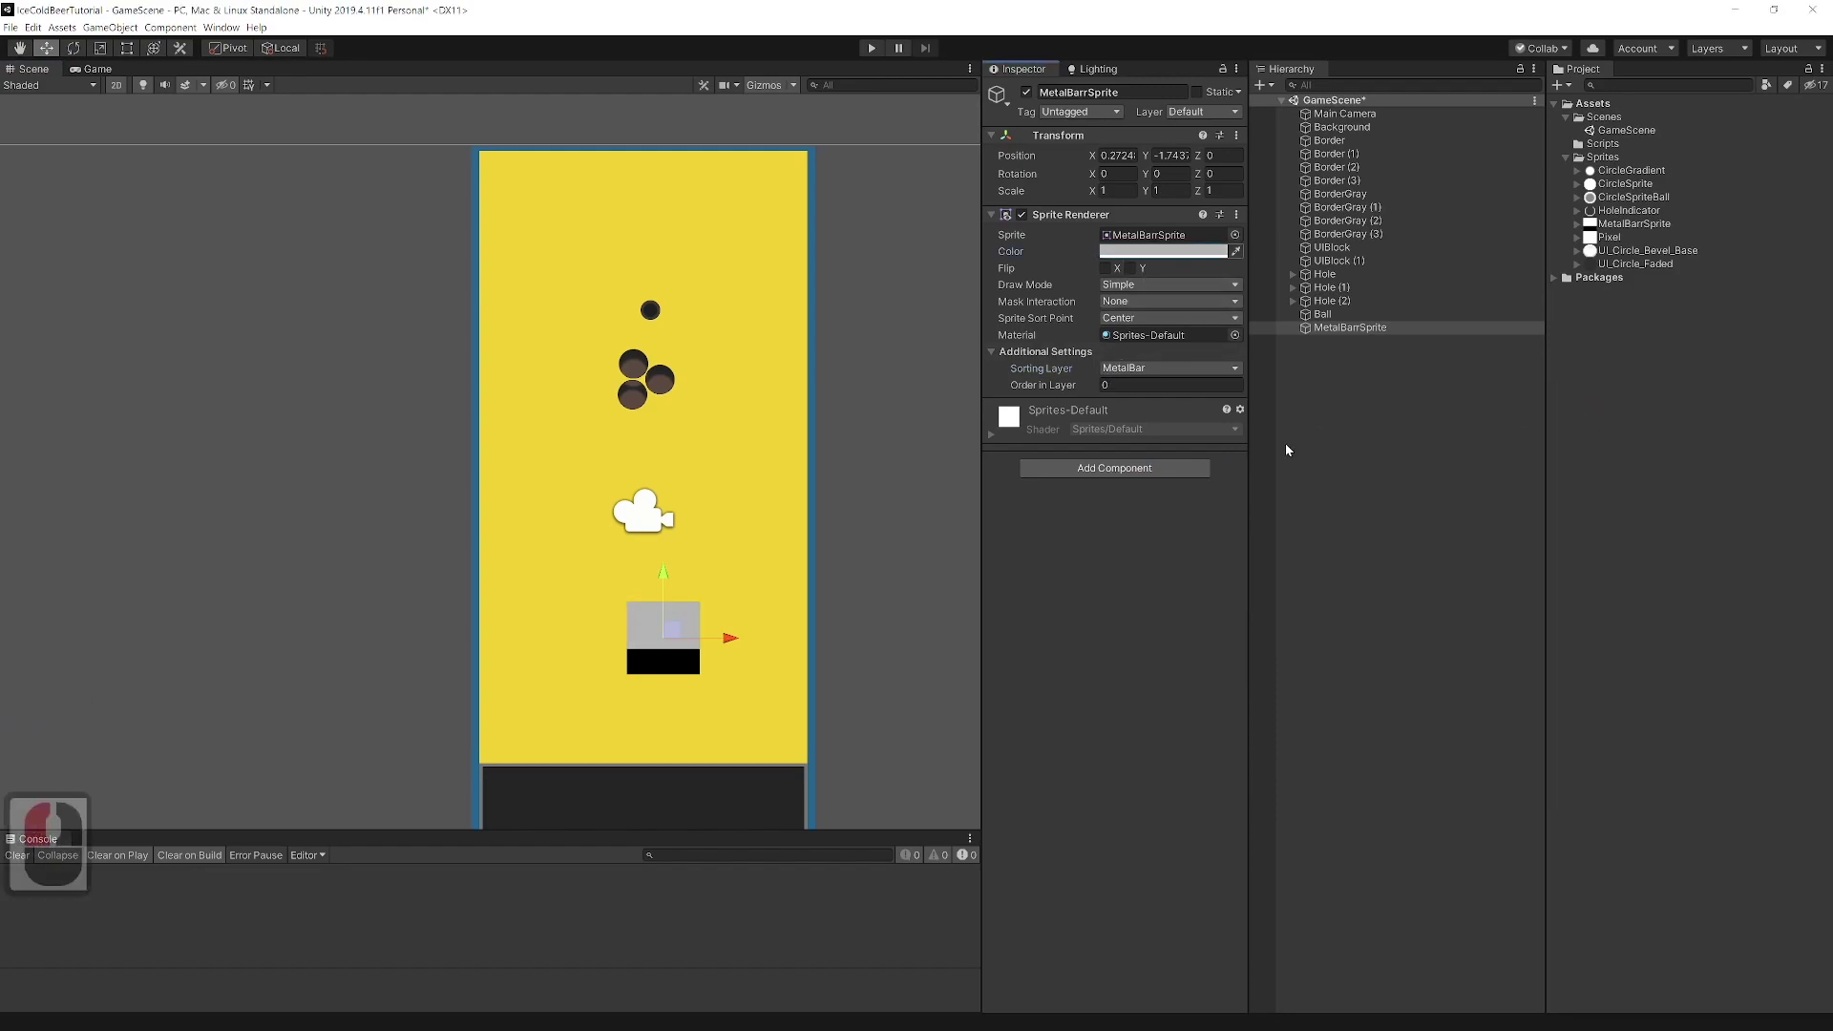
Stretch the metal bar past both borders, center it at X 0 and flatten it, scaling it to about 7.57 by 0.16.
key("t")
left_click_drag(700, 638, 941, 638, "alt")
left_click(1117, 155)
type("0")
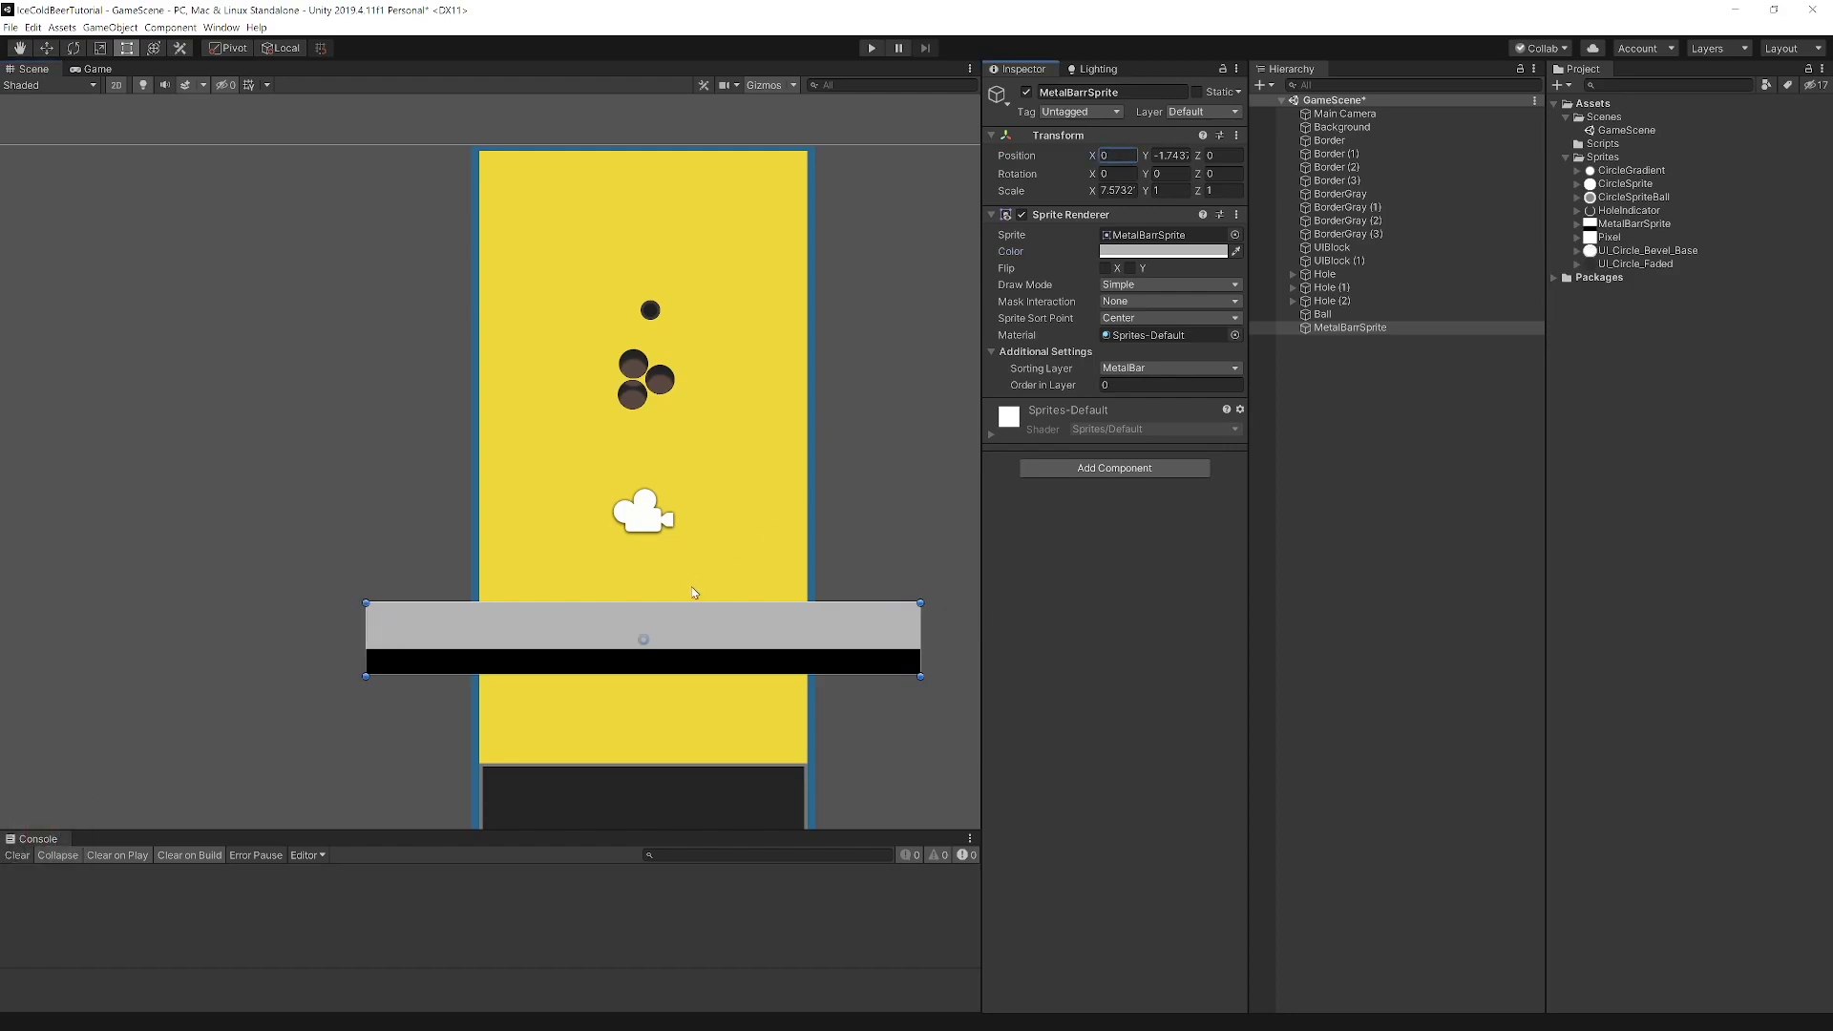
left_click_drag(681, 603, 682, 633, "alt")
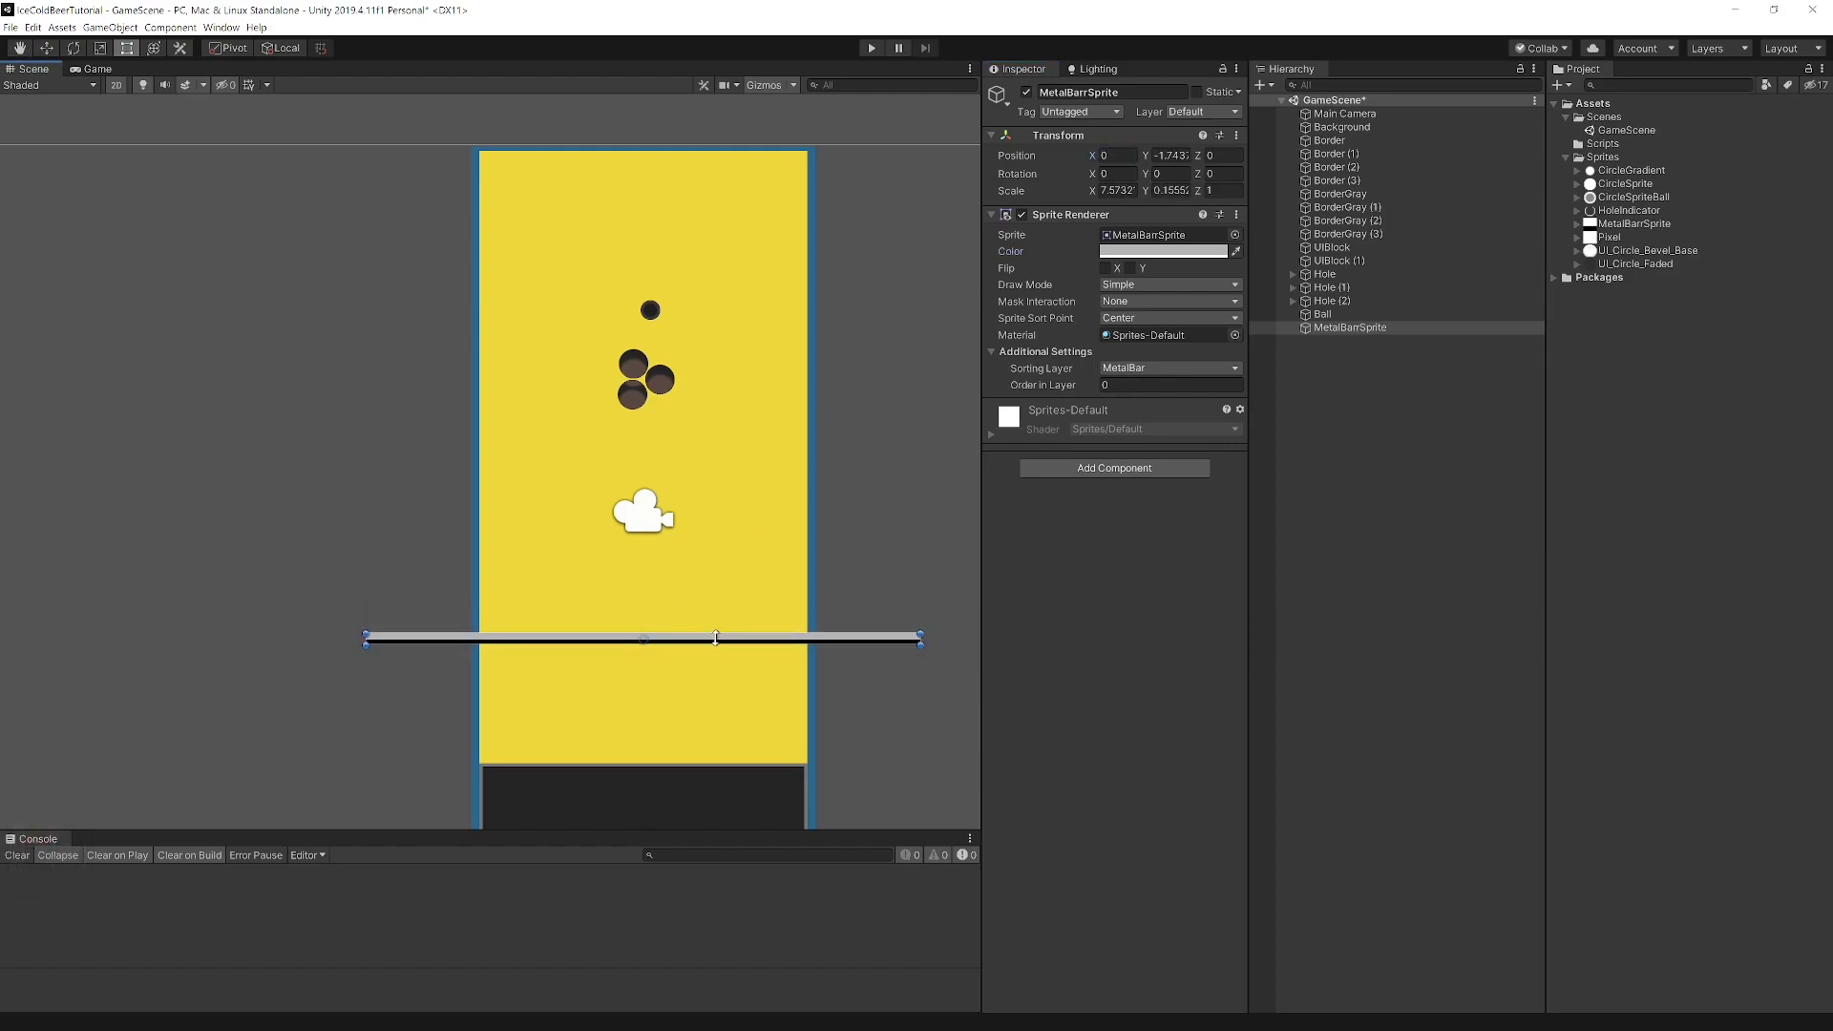
left_click(816, 526)
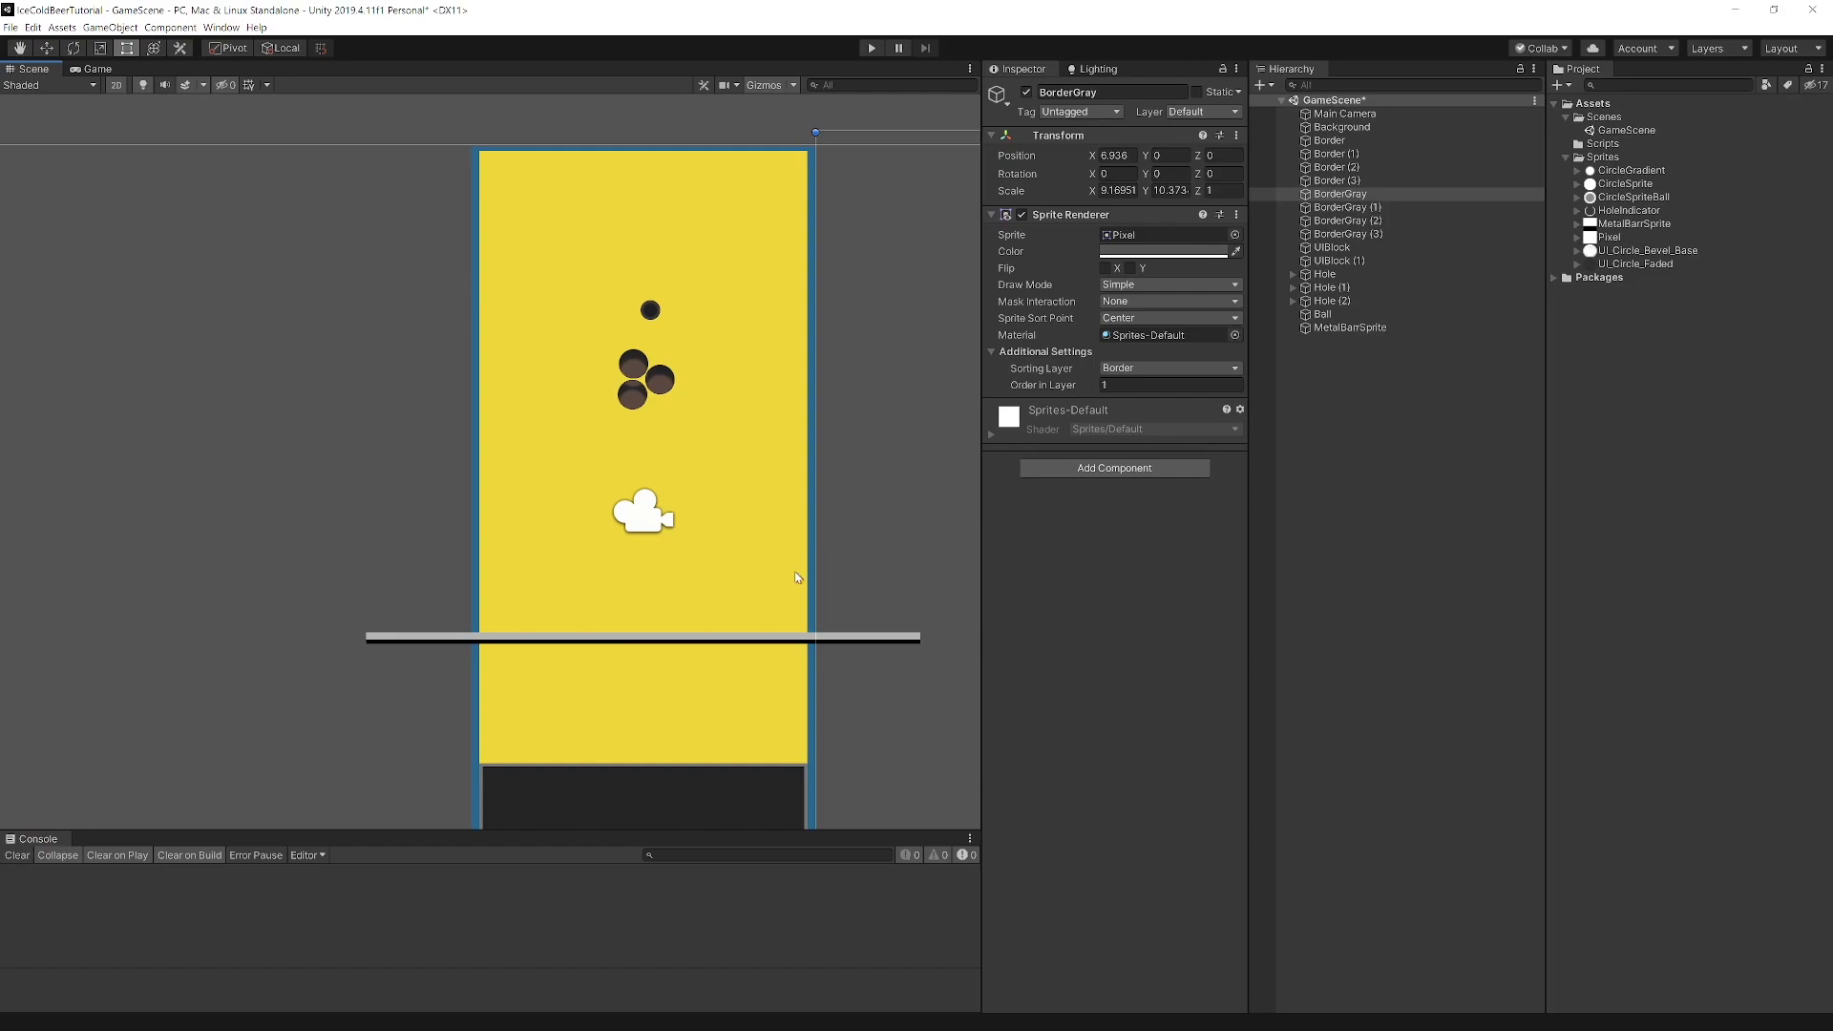
Add a Box Collider 2D and a Rigidbody 2D to the metal bar.
left_click(761, 637)
left_click(1121, 472)
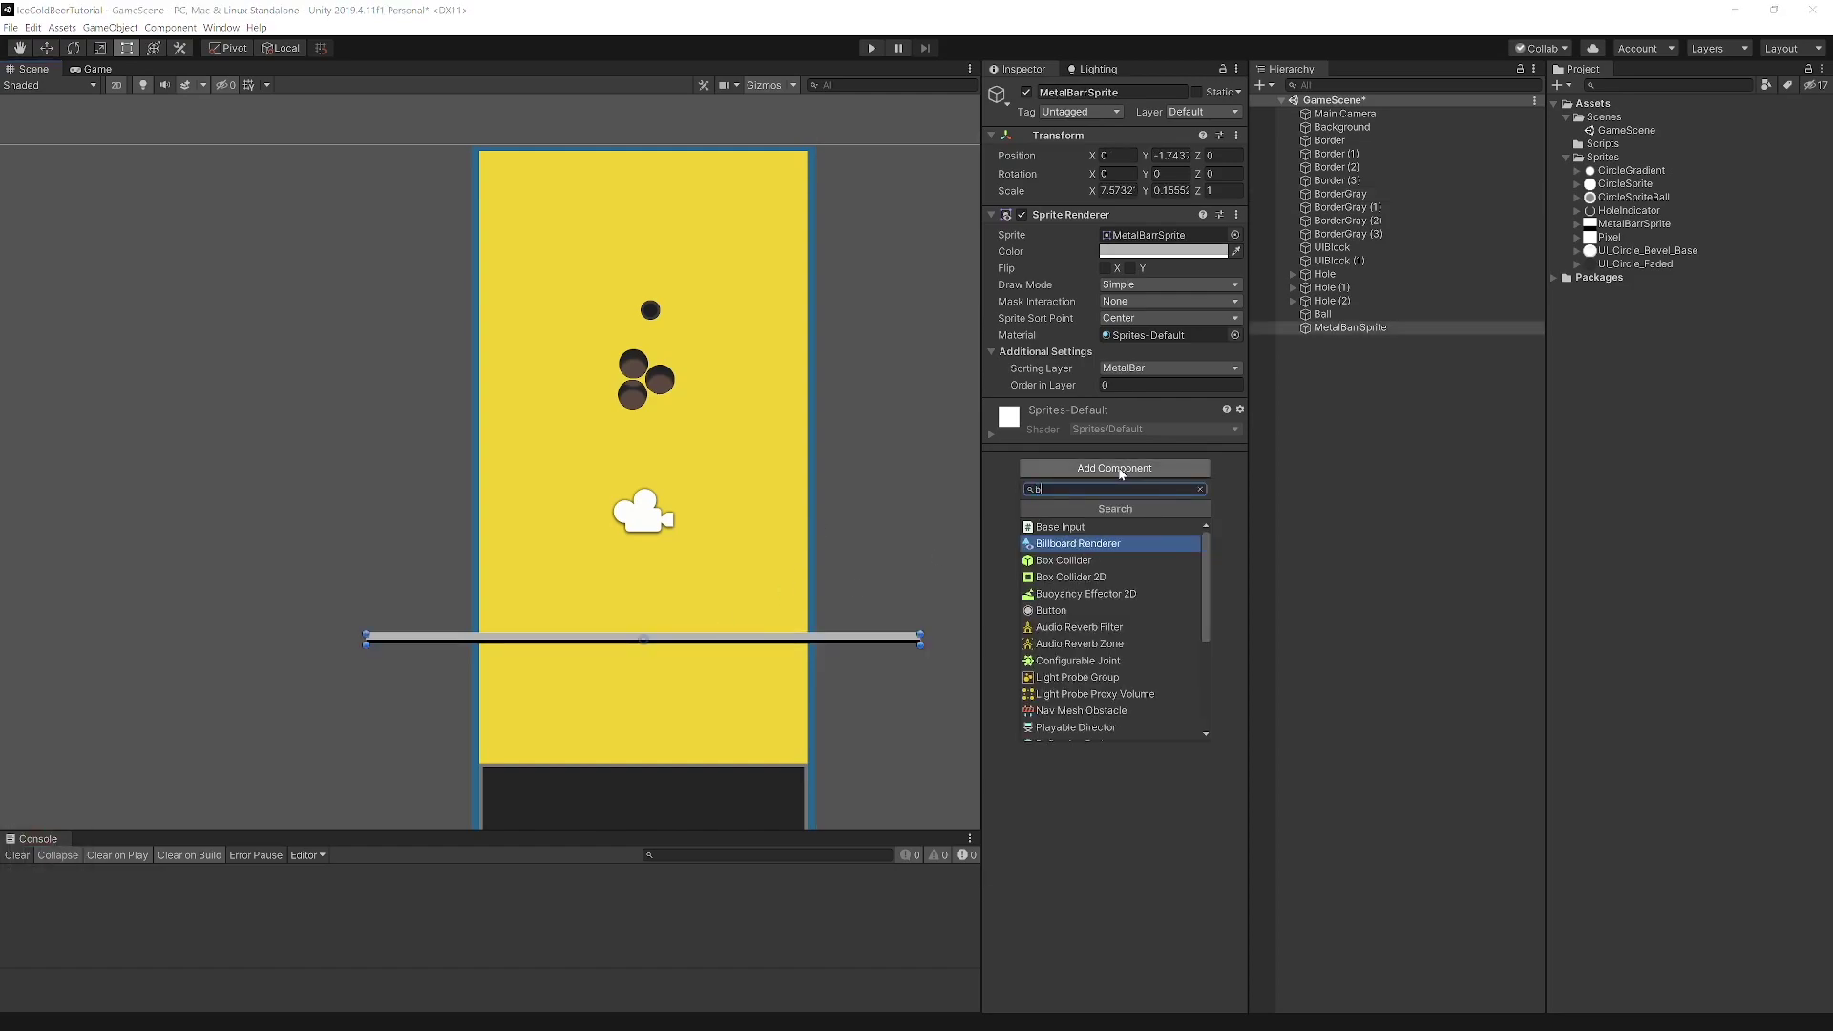
left_click(1100, 538)
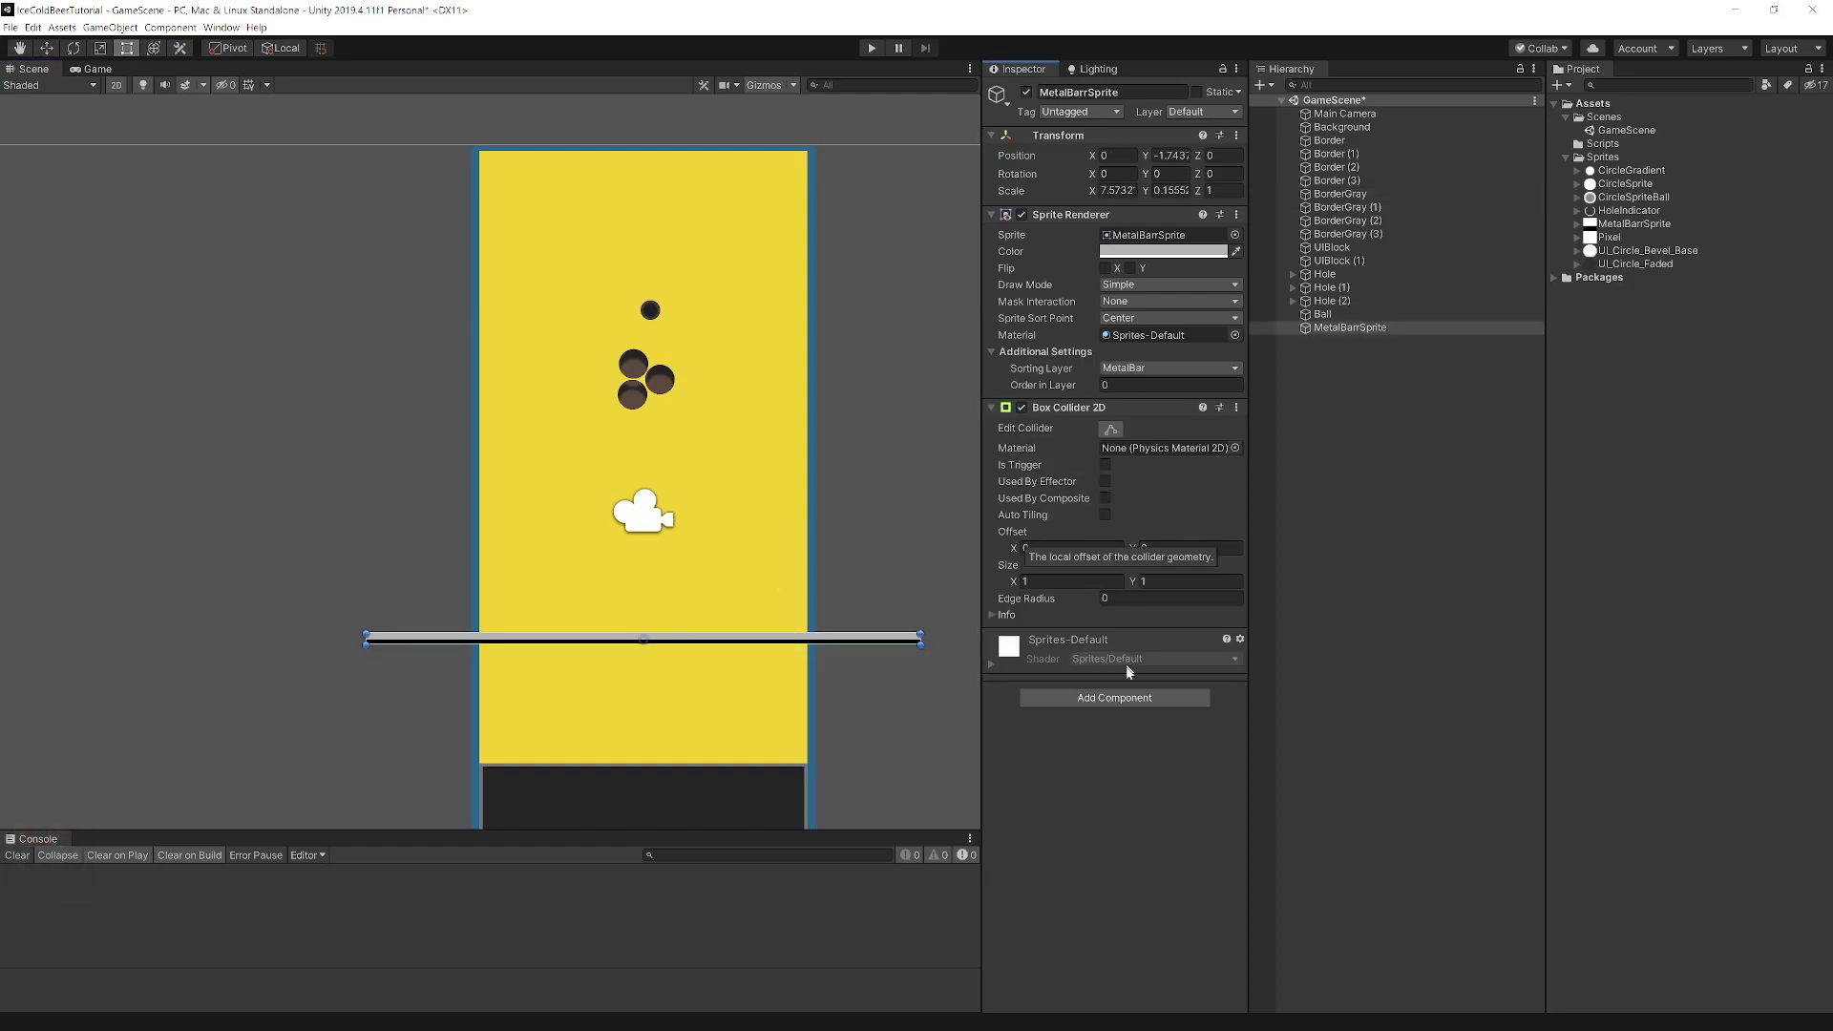
left_click(1137, 698)
type("rigi")
left_click(1136, 773)
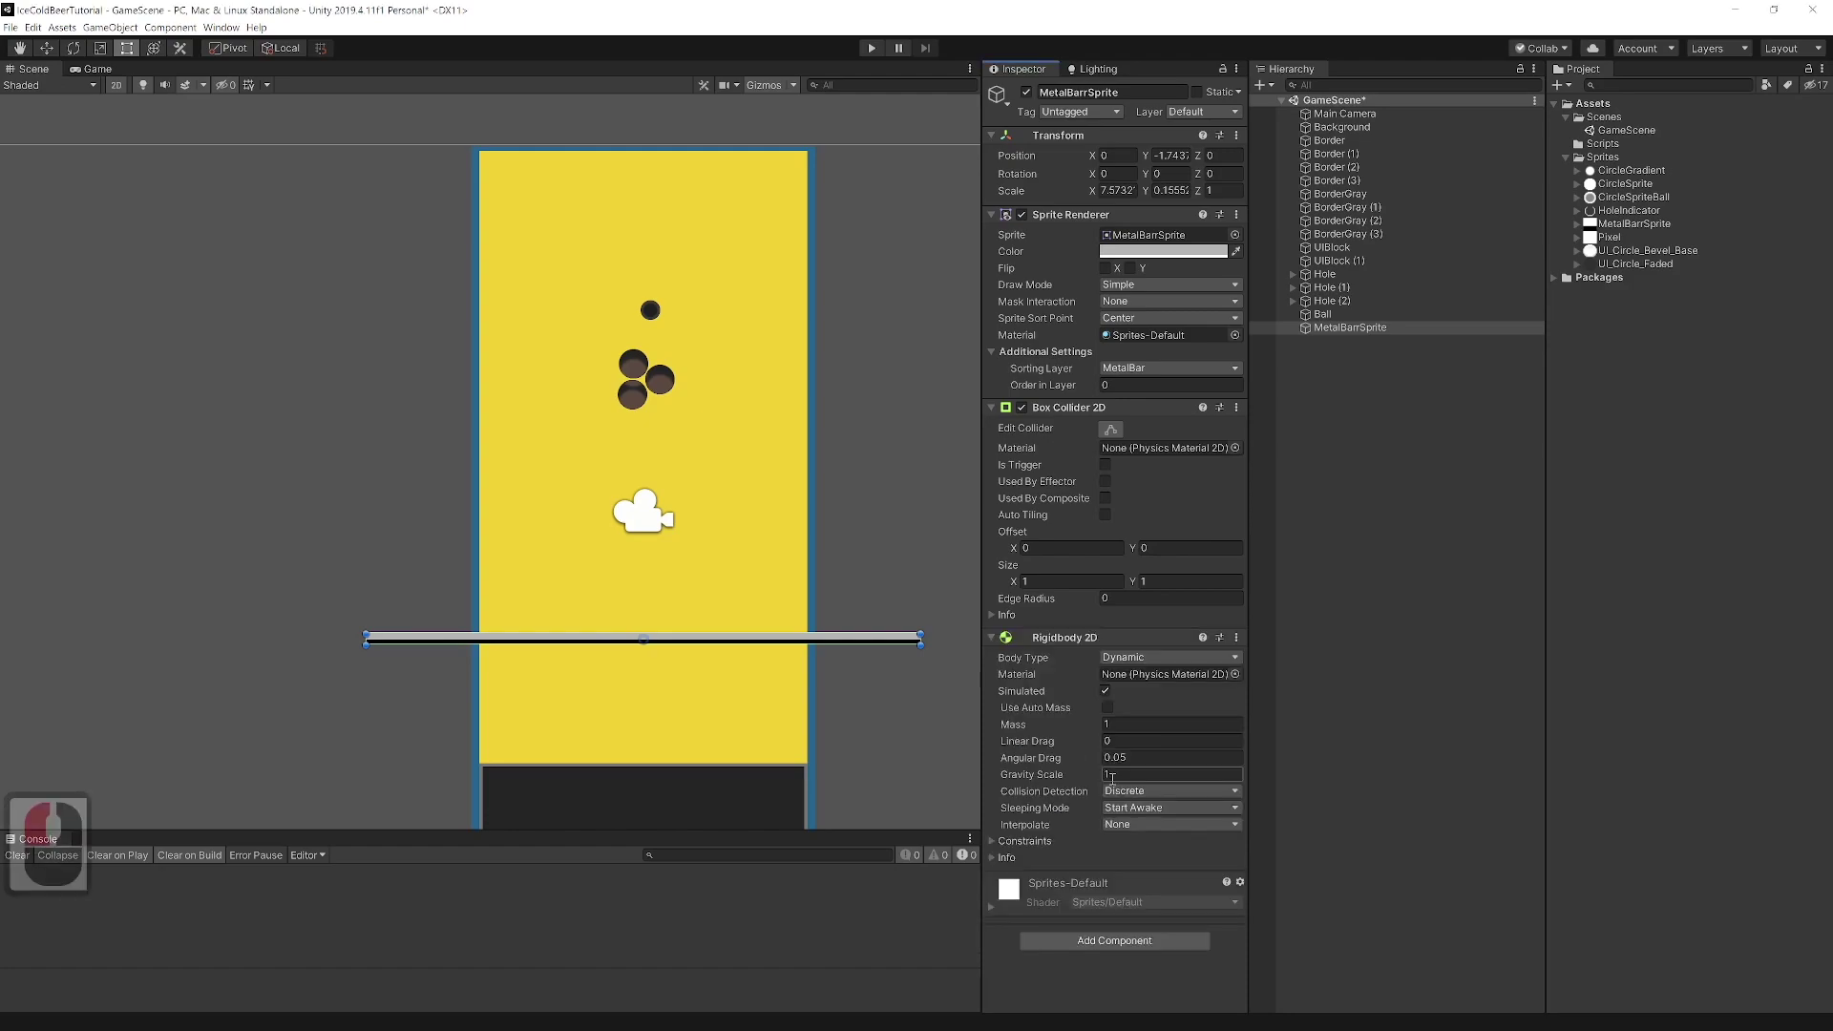
Set the metal bar's gravity scale to 6 and freeze its X position.
left_click(1134, 776)
type("6")
left_click(1017, 841)
left_click(1108, 858)
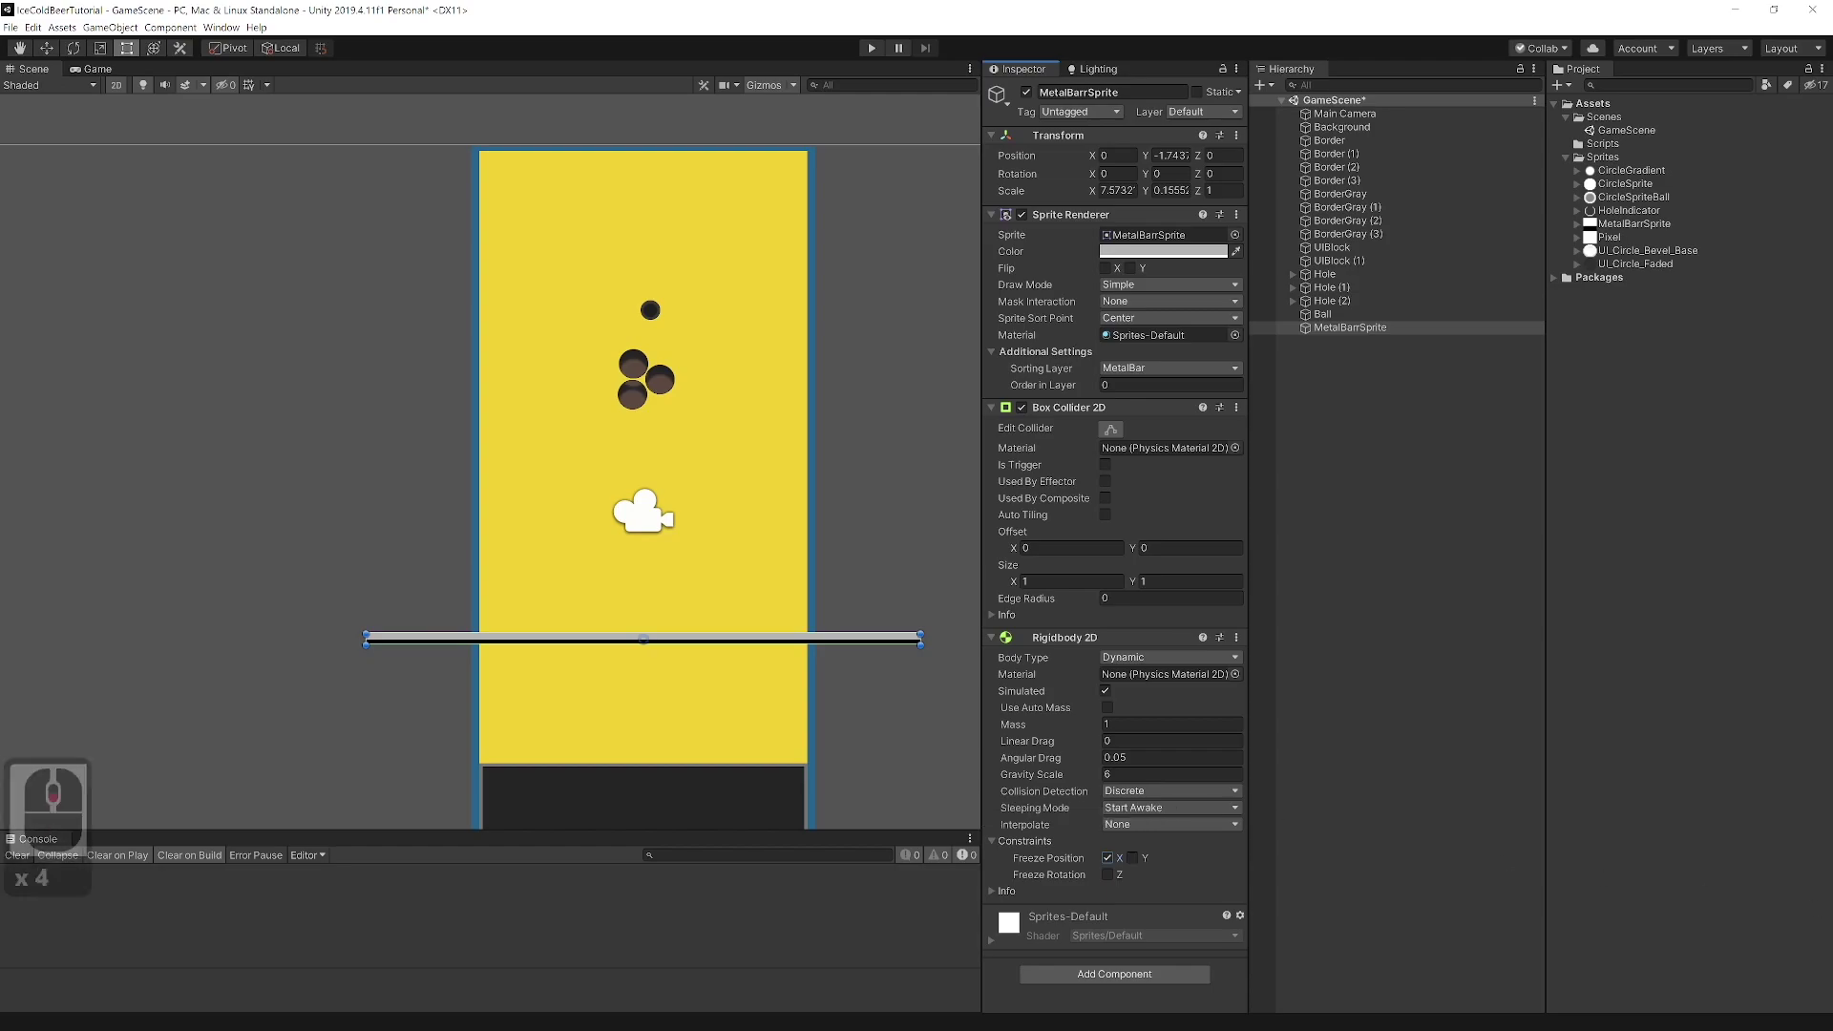
Reorder the sorting layers in the project settings so Border comes after MetalBar.
left_click(11, 27)
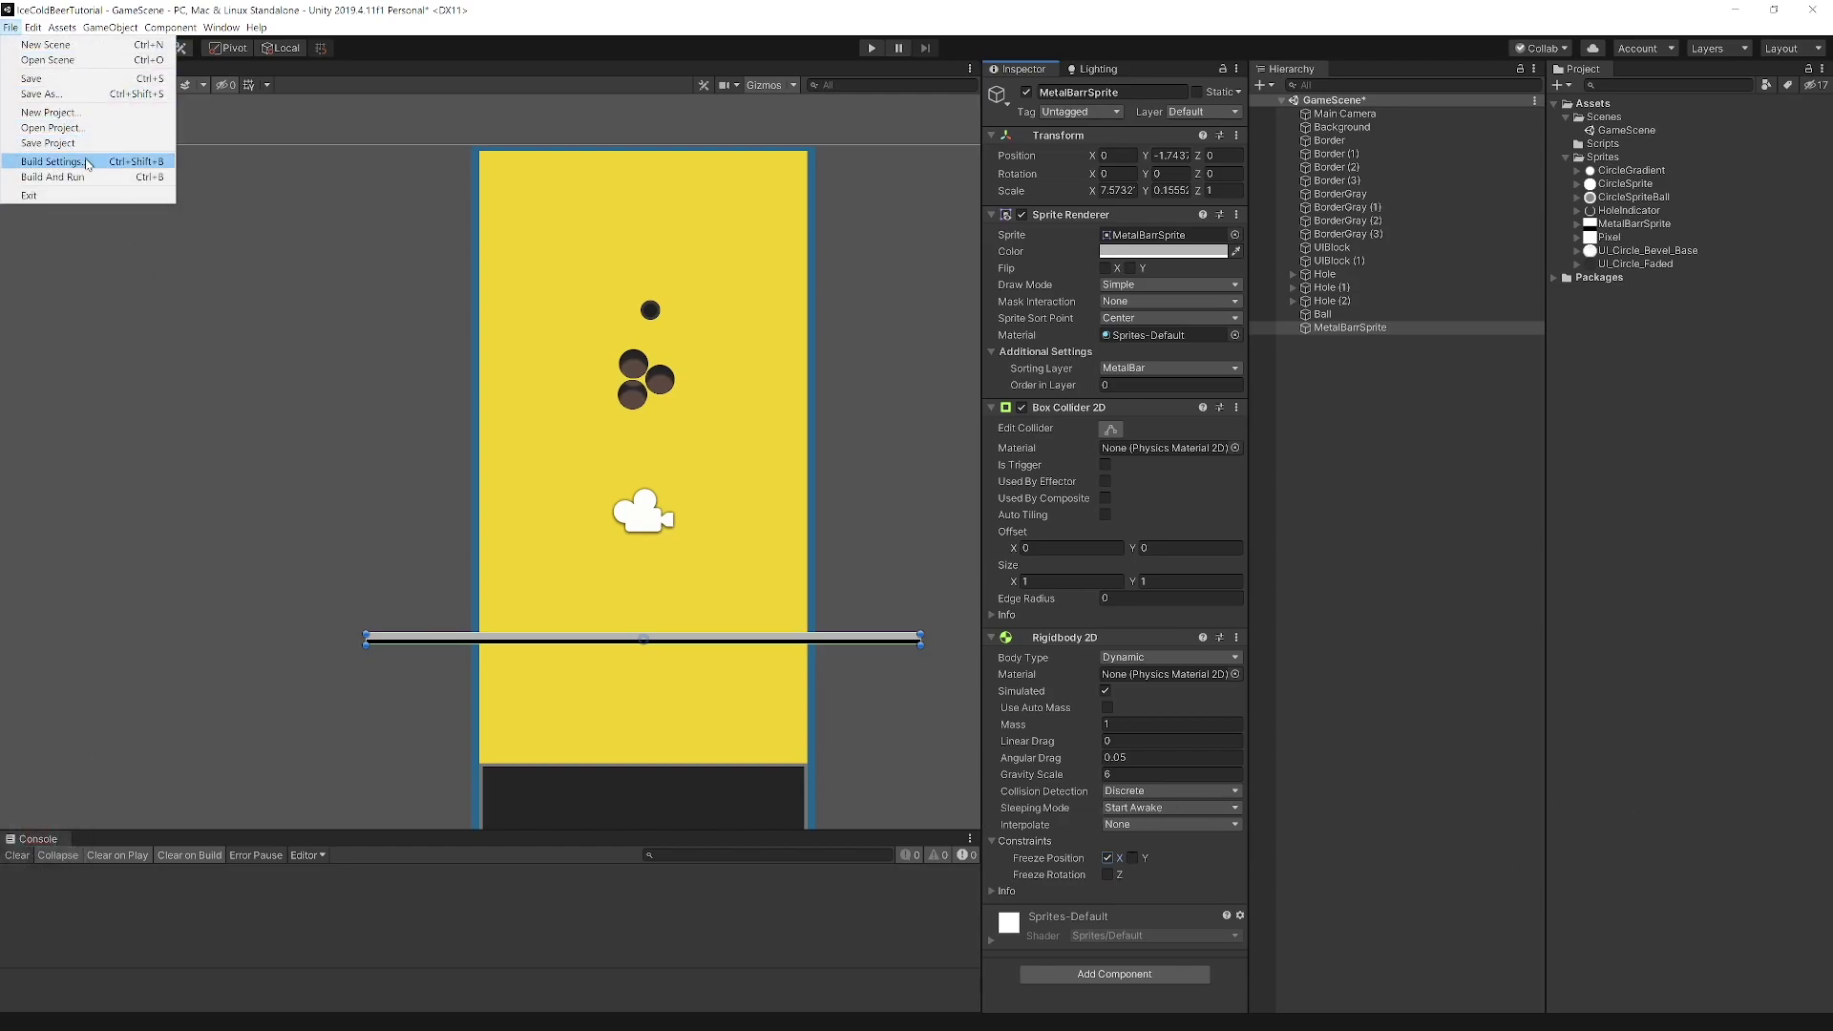
mouse_move(32, 27)
left_click(76, 408)
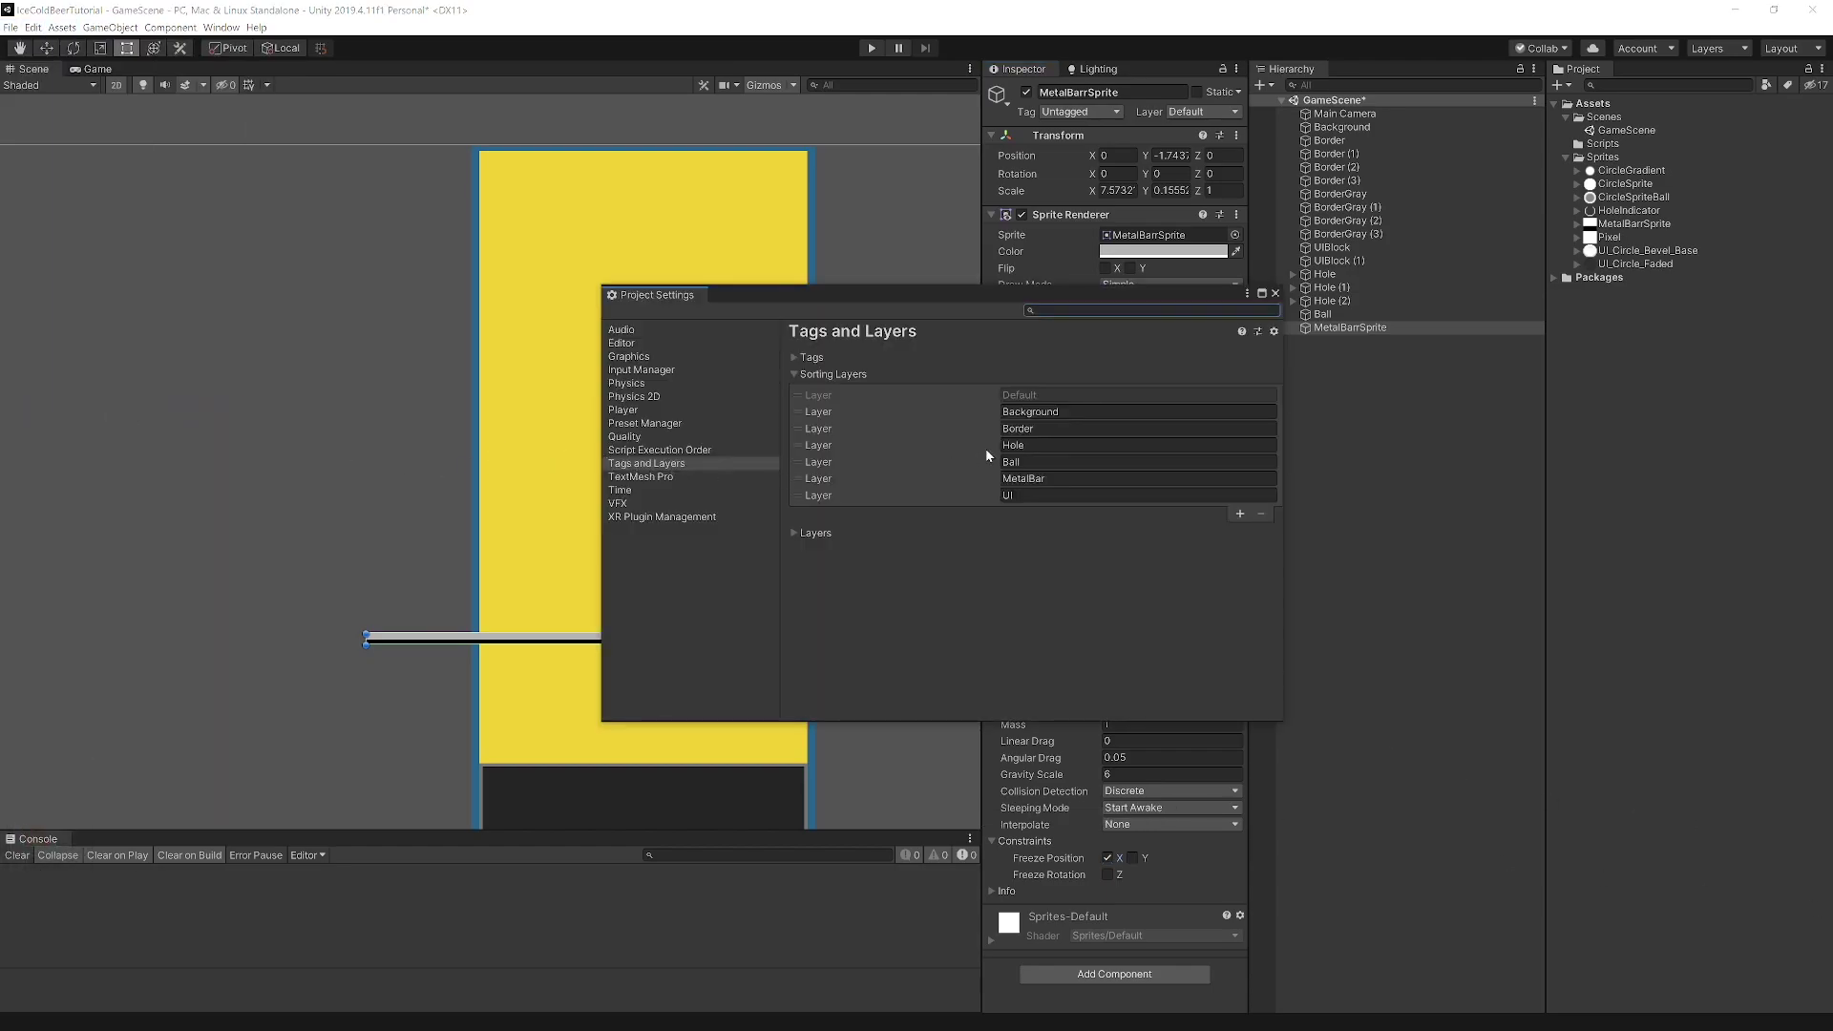
left_click_drag(815, 429, 828, 481)
left_click(1276, 294)
left_click(872, 471)
Rename the MetalBarrSprite object to MetalBar.
left_click(1350, 328)
type("MetalBar")
key("Return")
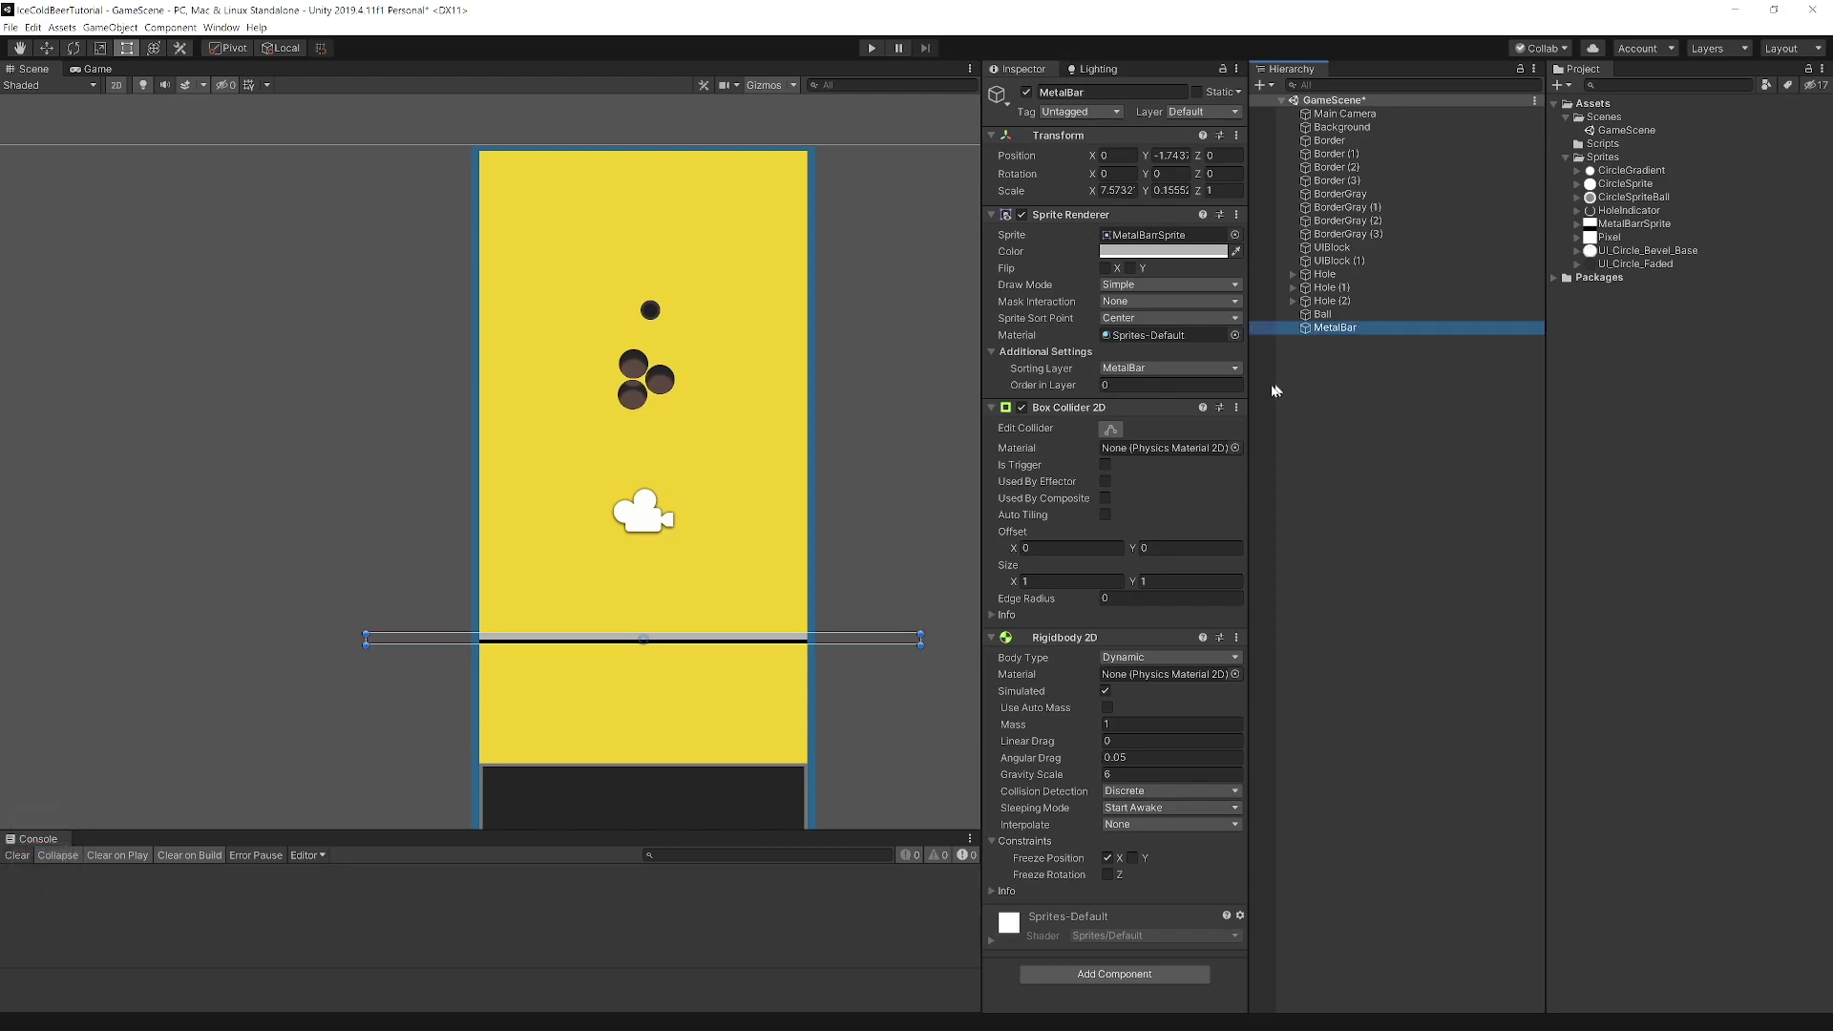
Create an empty game object and place it outside the left border just below the bar, at about X -2.79, Y -2.25.
right_click(1334, 384)
left_click(1356, 511)
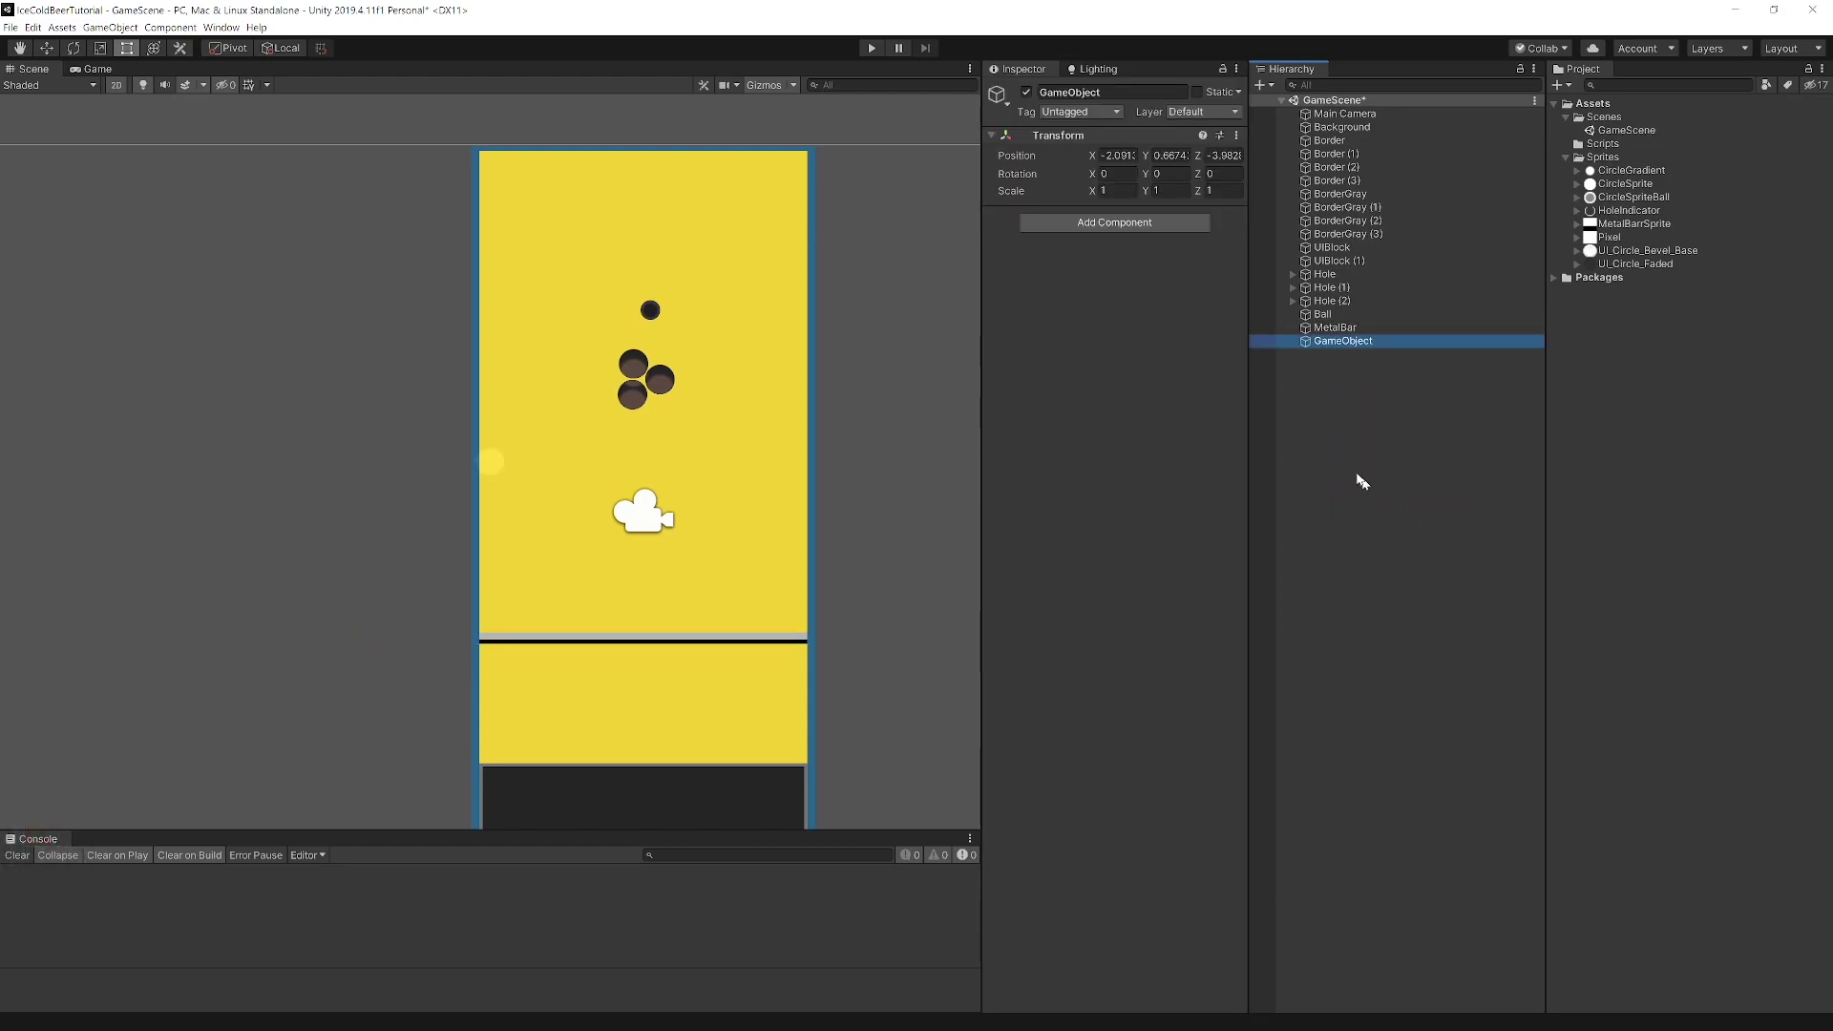
scroll(772, 395, "down", 7)
key("w")
left_click_drag(575, 434, 537, 592)
Add a Circle Collider 2D to the empty object and rename it LeftLifter.
left_click(1109, 225)
type("cir")
key("Up")
key("Return")
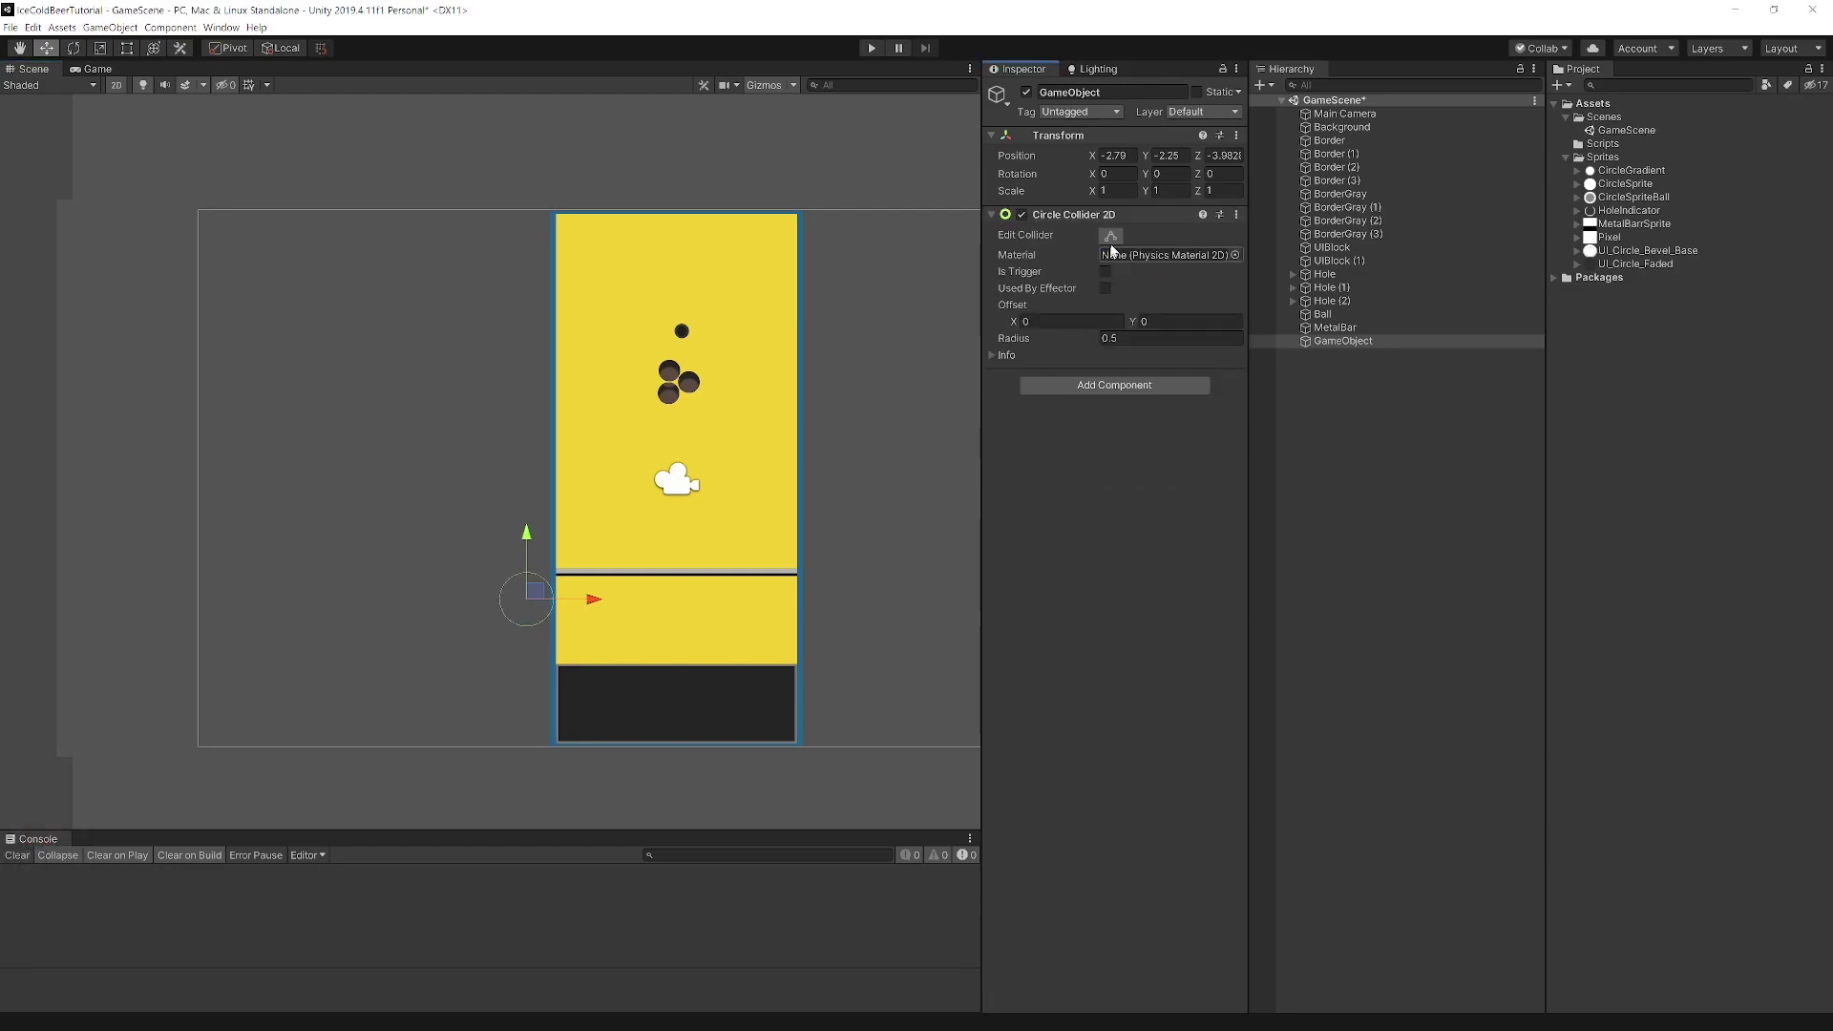
left_click(1364, 345)
type("LeftLi")
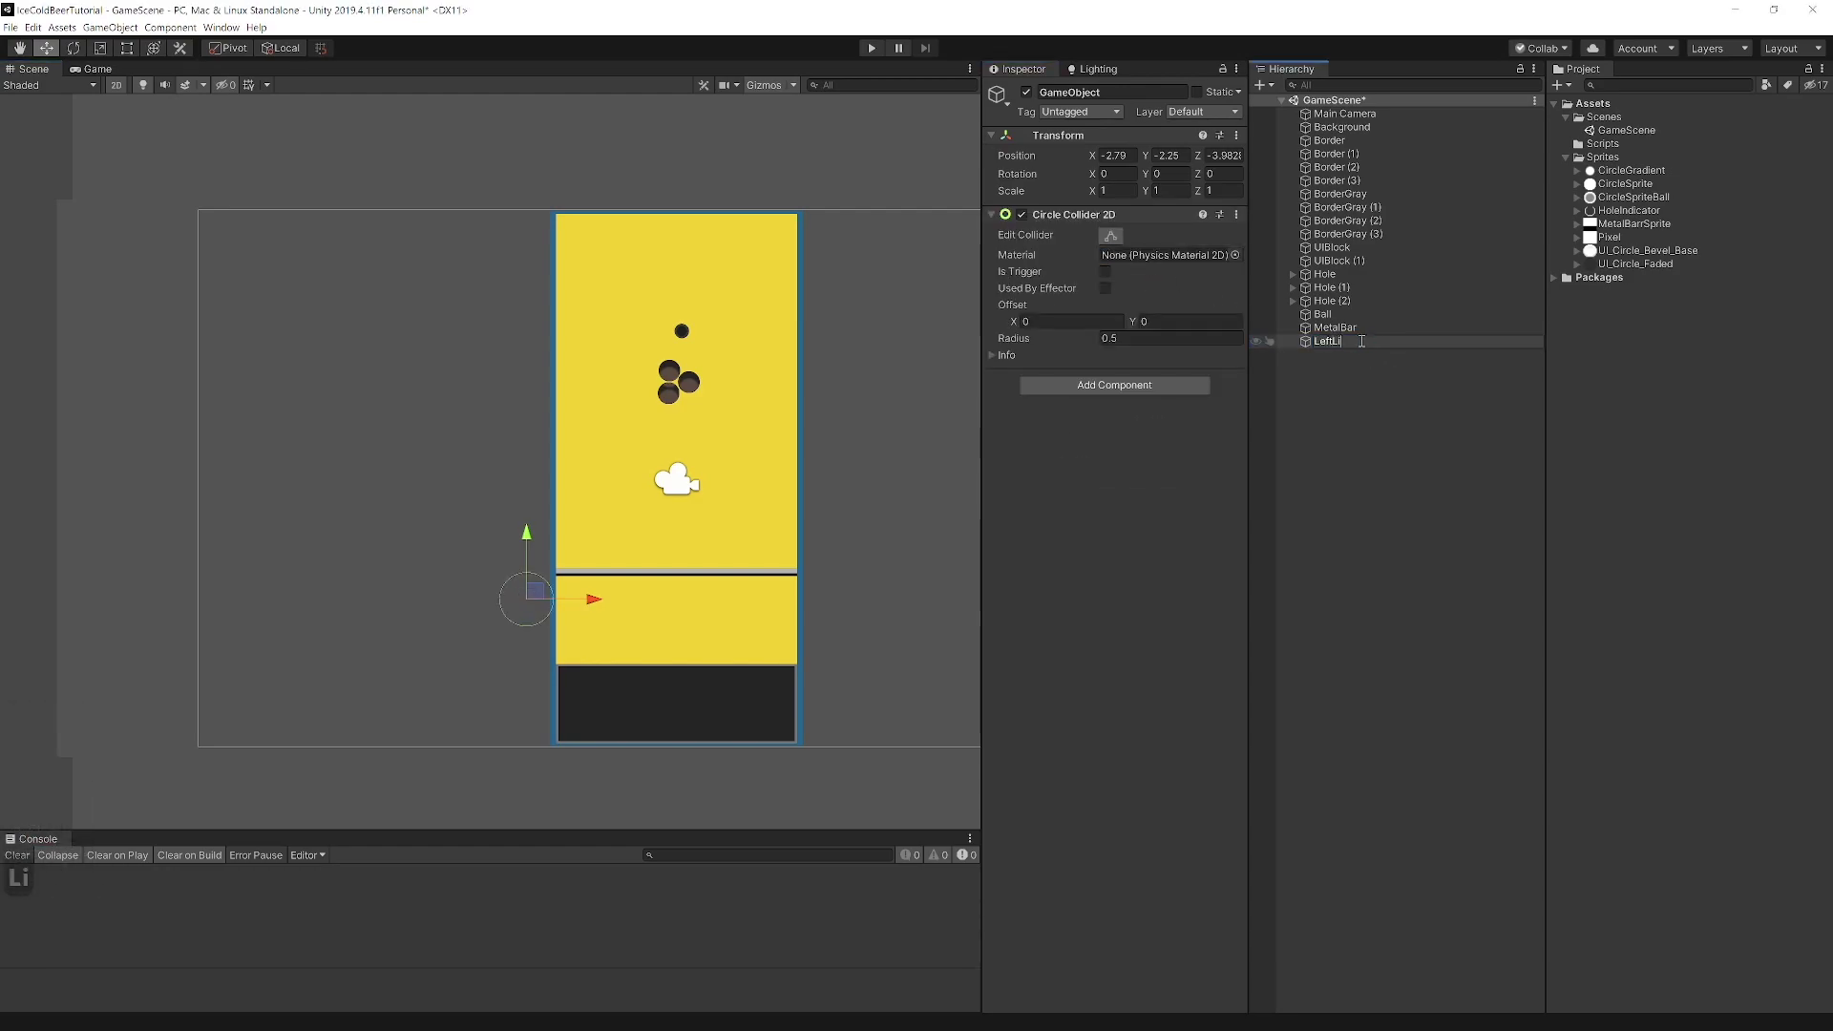
type("fter")
key("Return")
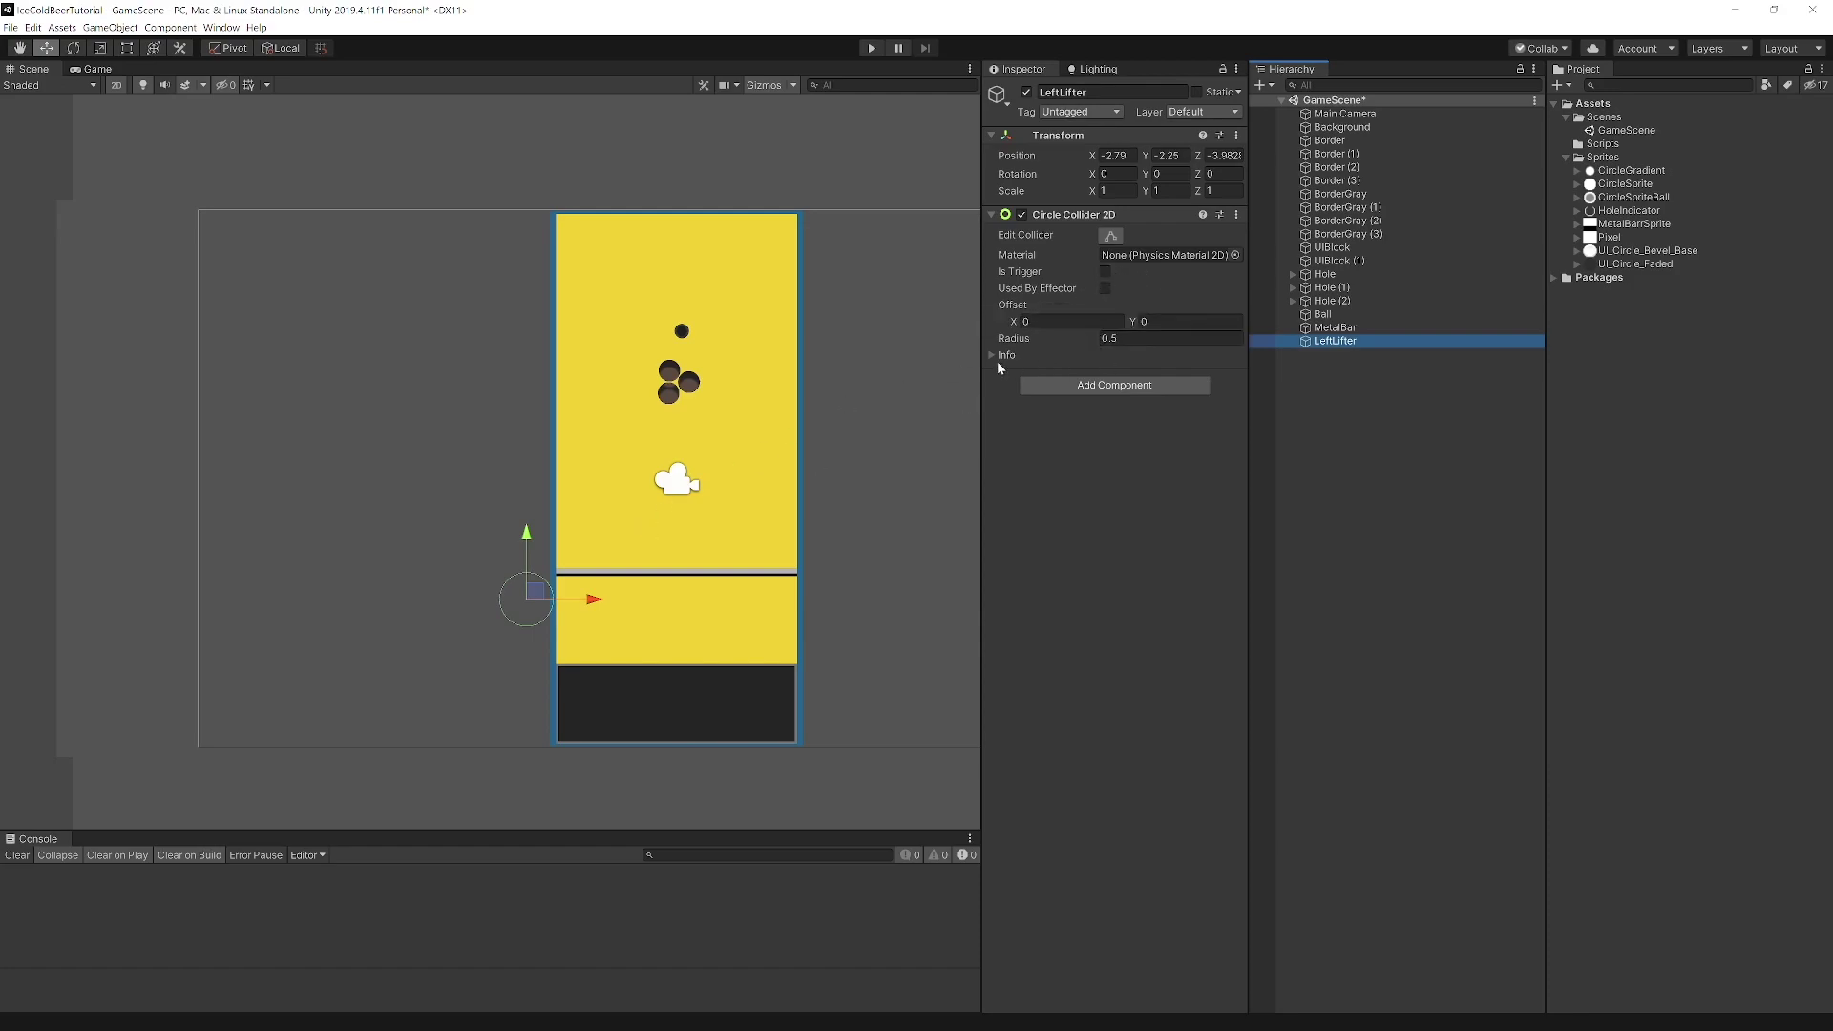
Shrink LeftLifter's collider radius to about 0.17, reset its offset to 0 and move it under the bar, at about X -2.61, Y -2.13.
left_click(1110, 235)
mouse_move(554, 600)
left_mouse_down()
mouse_move(518, 603)
mouse_move(560, 592)
mouse_move(545, 584)
left_mouse_up()
key("w")
left_click(1039, 322)
type("0")
left_click(1107, 458)
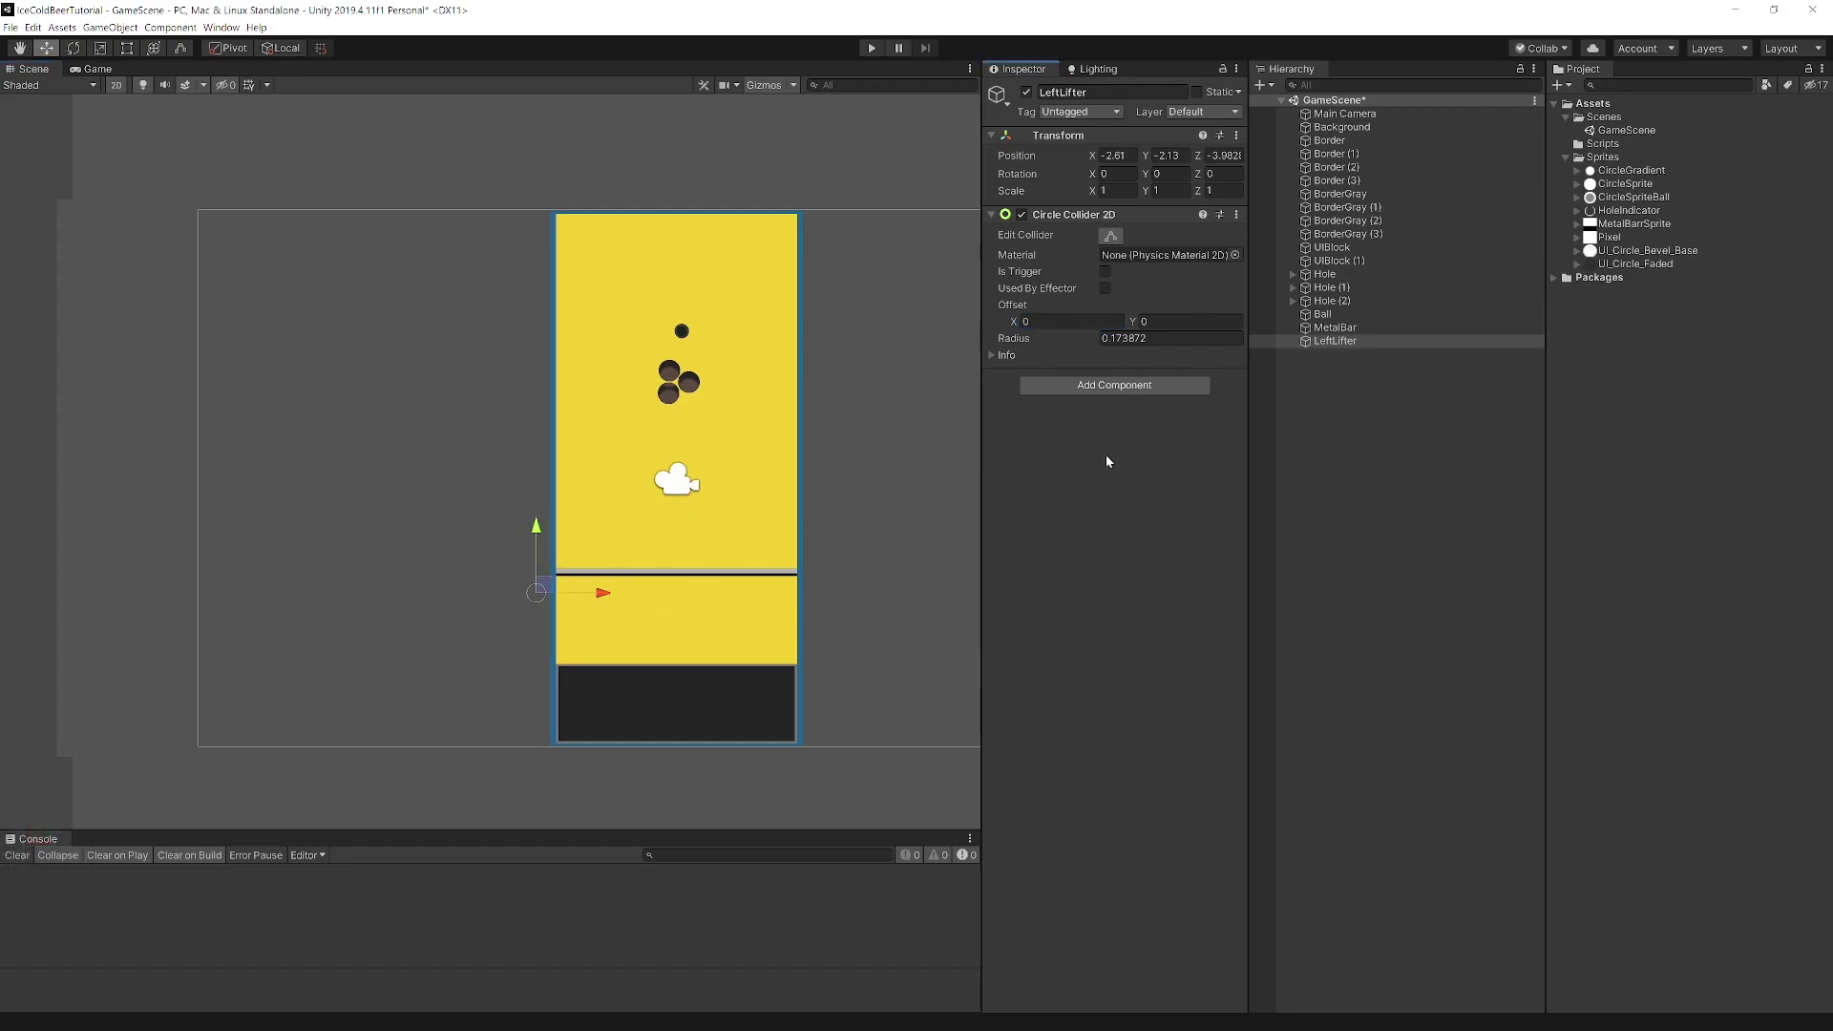
Add a Rigidbody 2D to LeftLifter with the Kinematic body type.
left_click(1079, 389)
type("rig")
left_click(1089, 462)
left_click(1121, 408)
left_click(1145, 428)
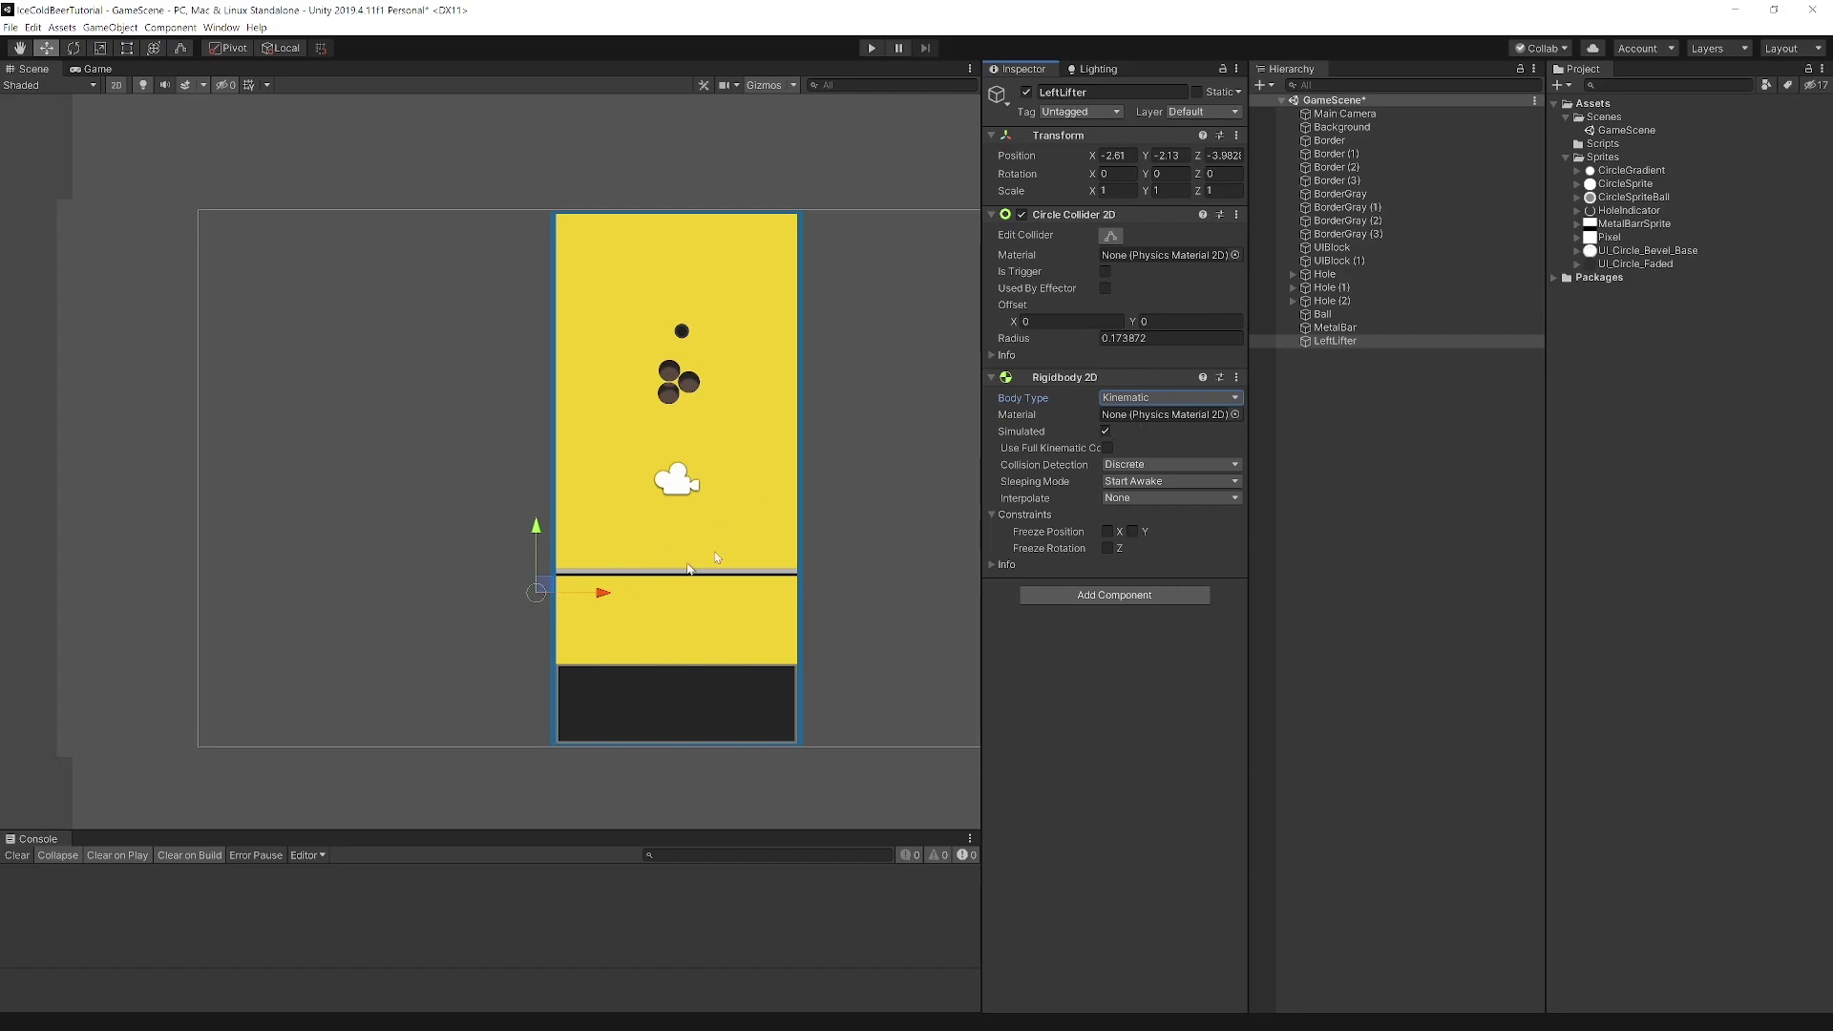
left_click(1335, 341)
key("ctrl+d")
left_click_drag(611, 596, 885, 601)
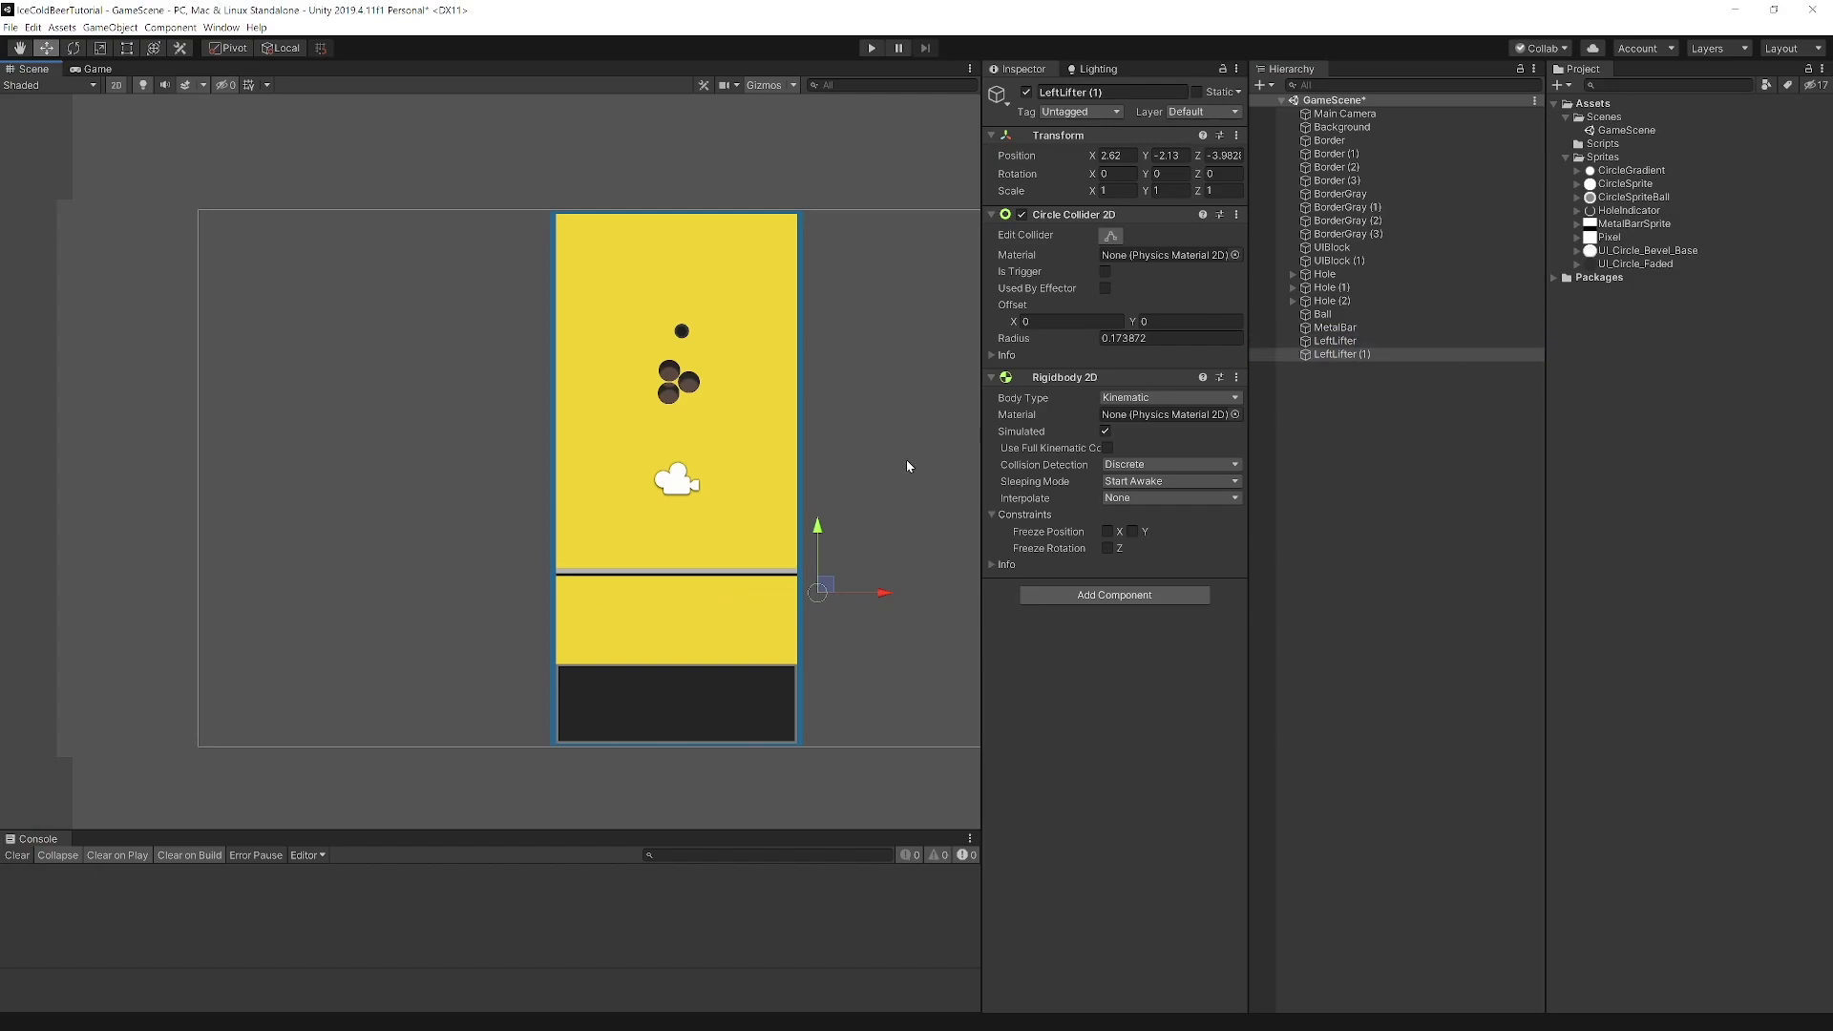
left_click(1342, 355)
key("ctrl+z")
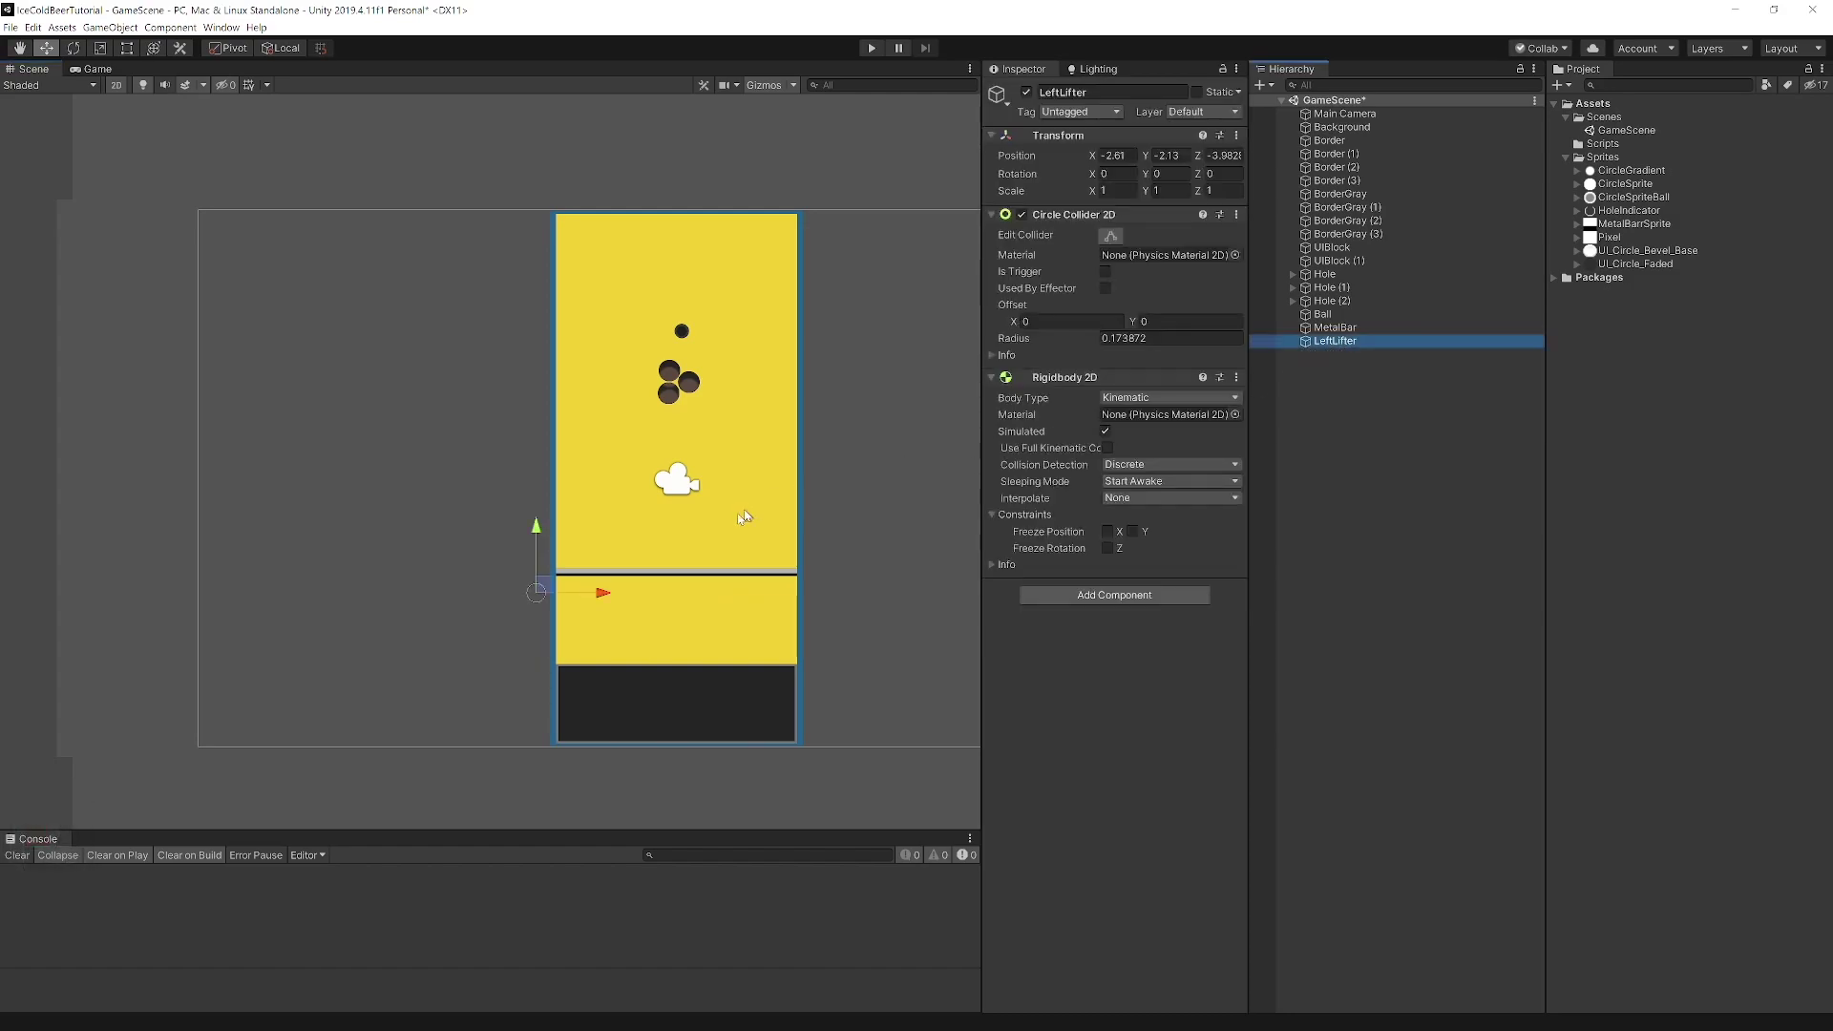
Duplicate LeftLifter, mirror the copy to X 2.61 and rename it RightLifter.
left_click(1119, 158)
key("Home")
key("Delete")
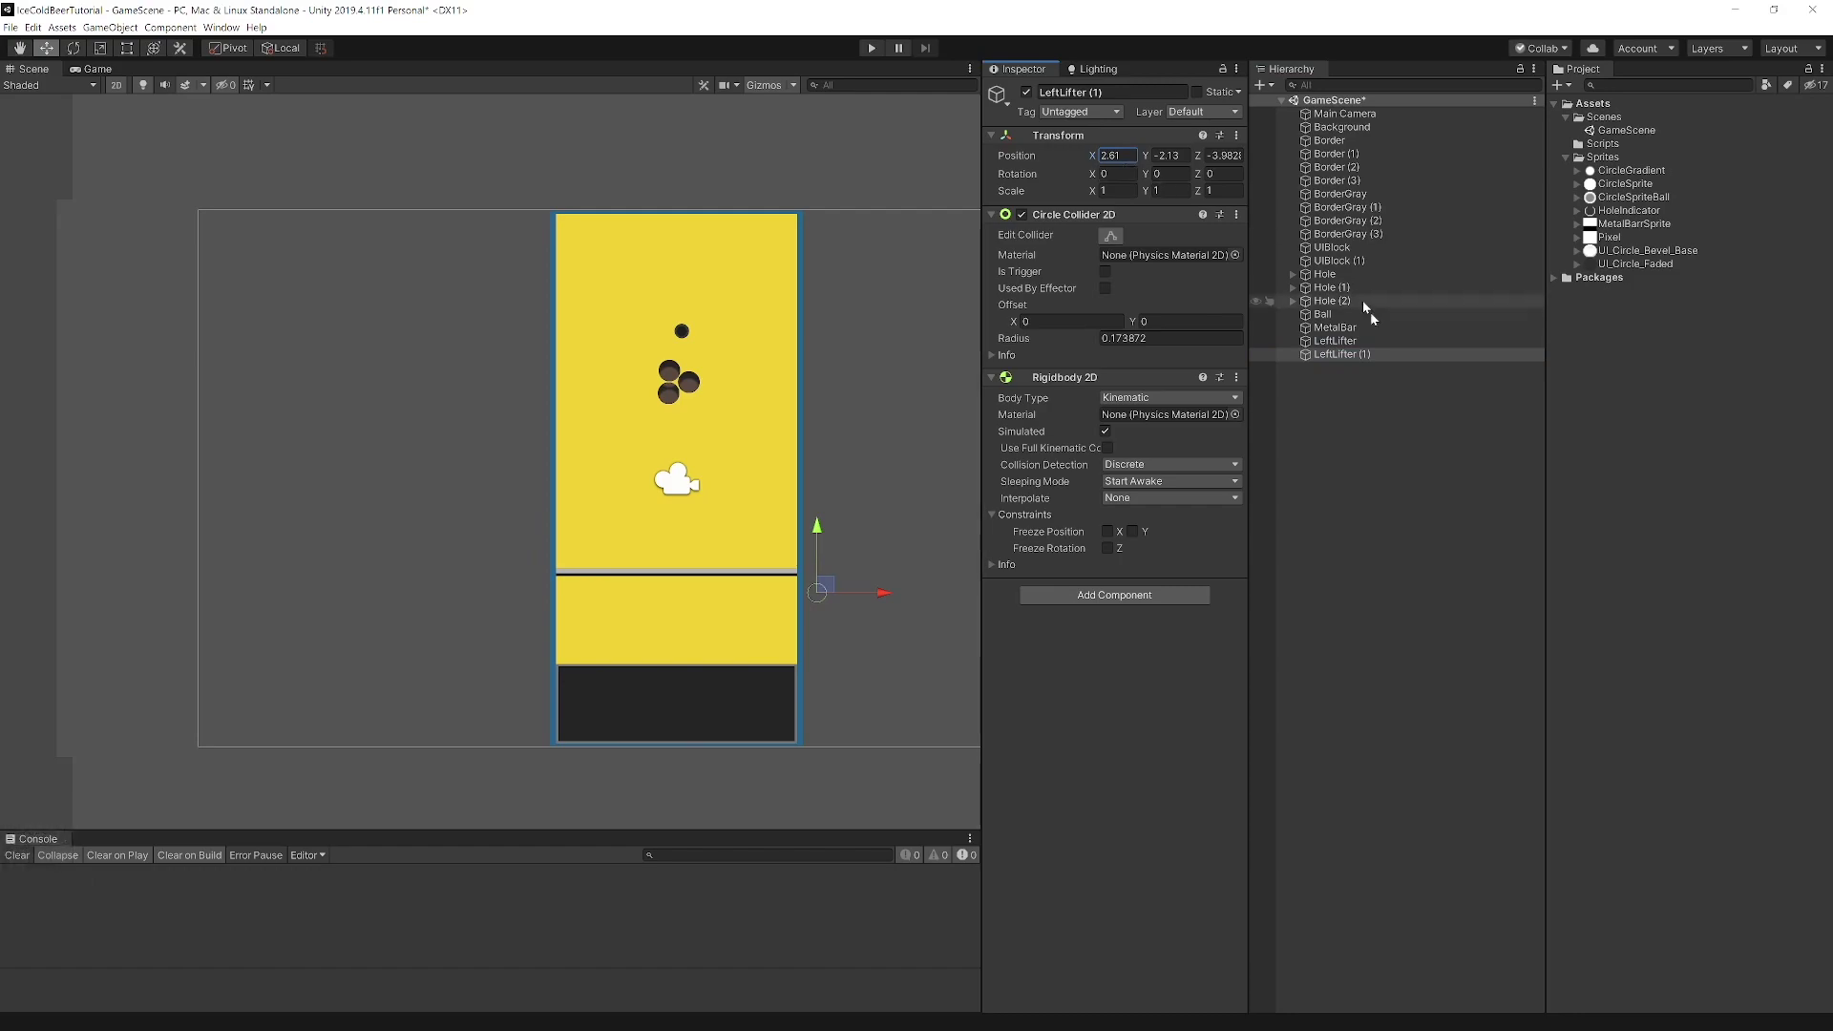
left_click(1343, 360)
type("RightLifter")
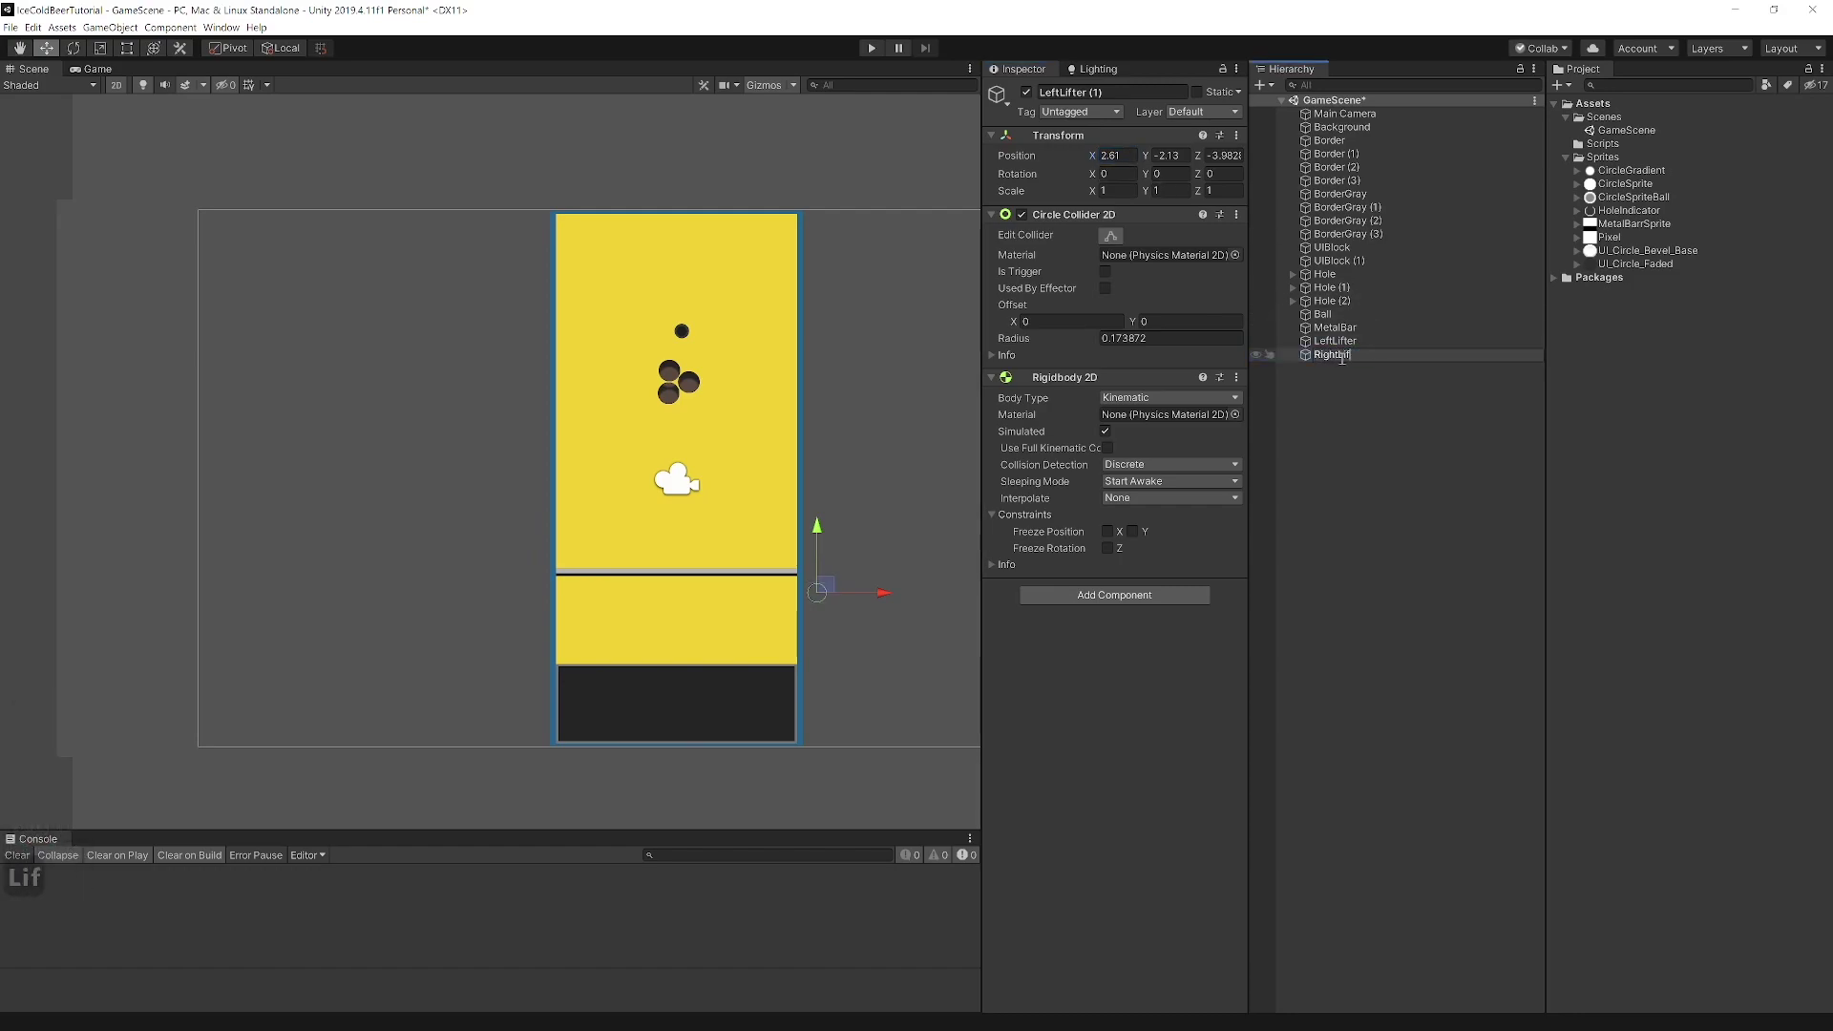
key("Return")
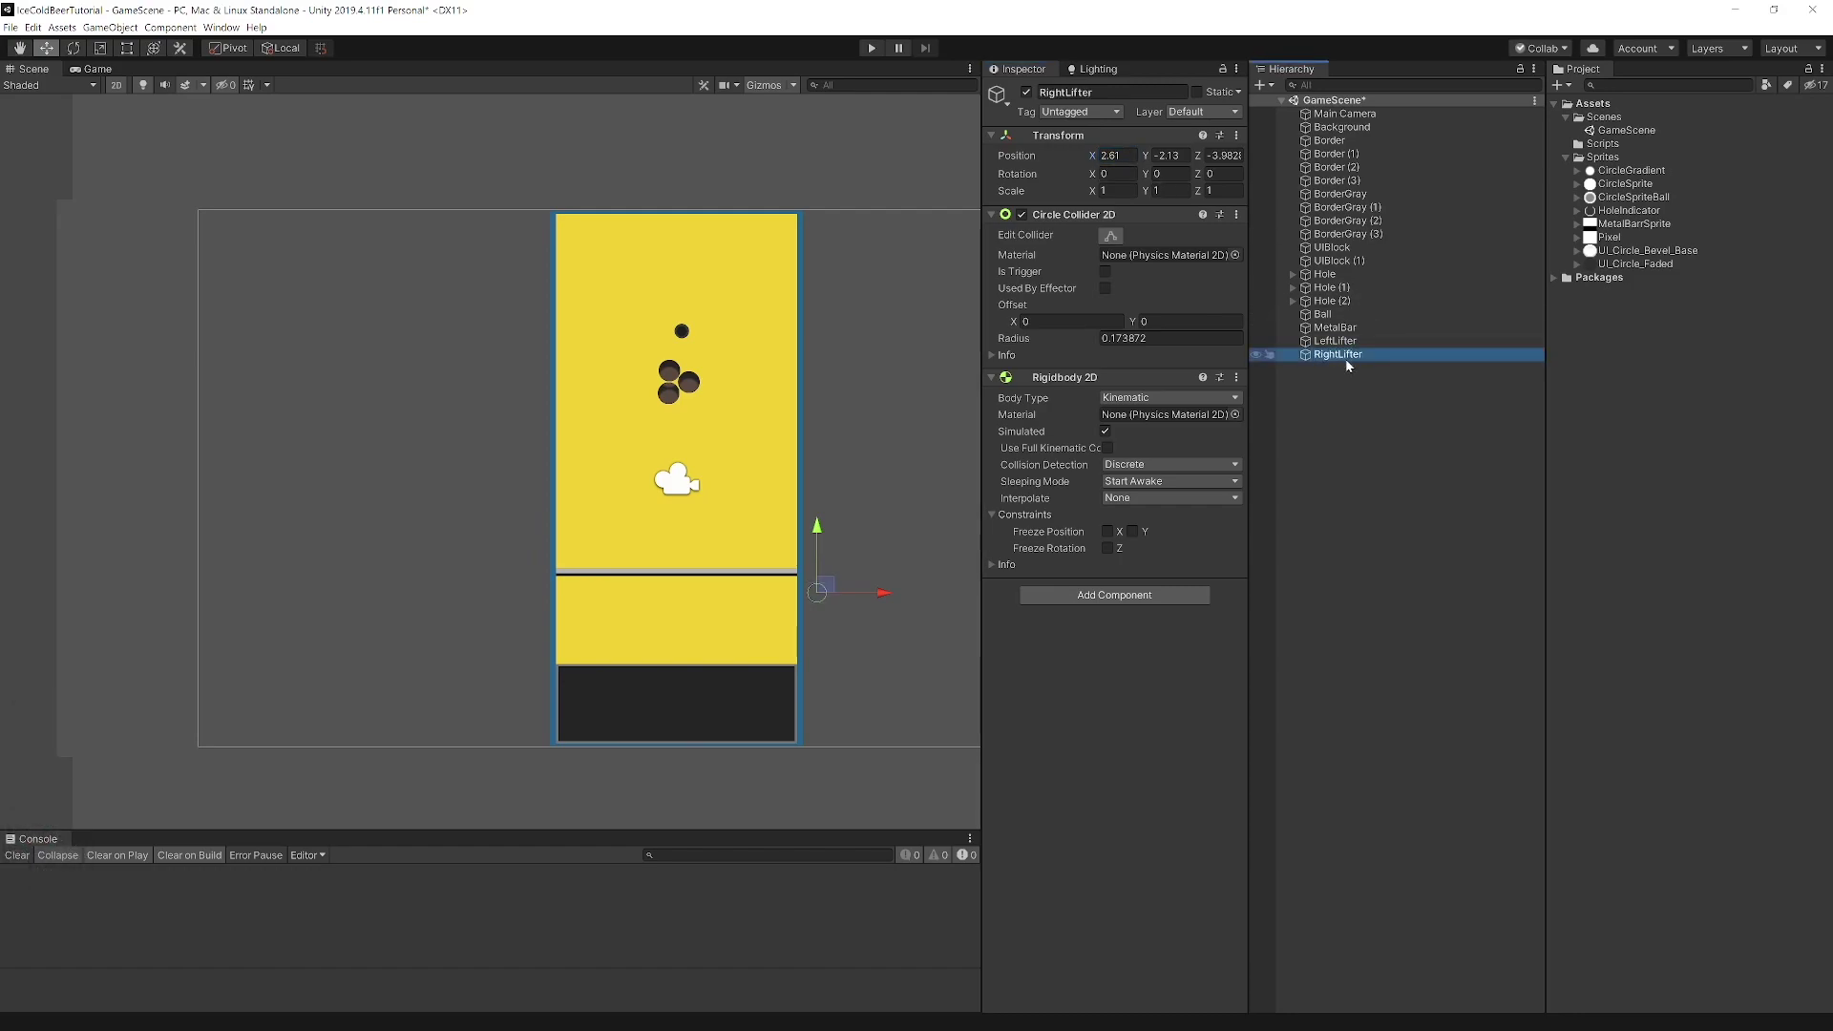
Run the scene in play mode to check how the bar behaves on the lifters, and stop it.
left_click(872, 48)
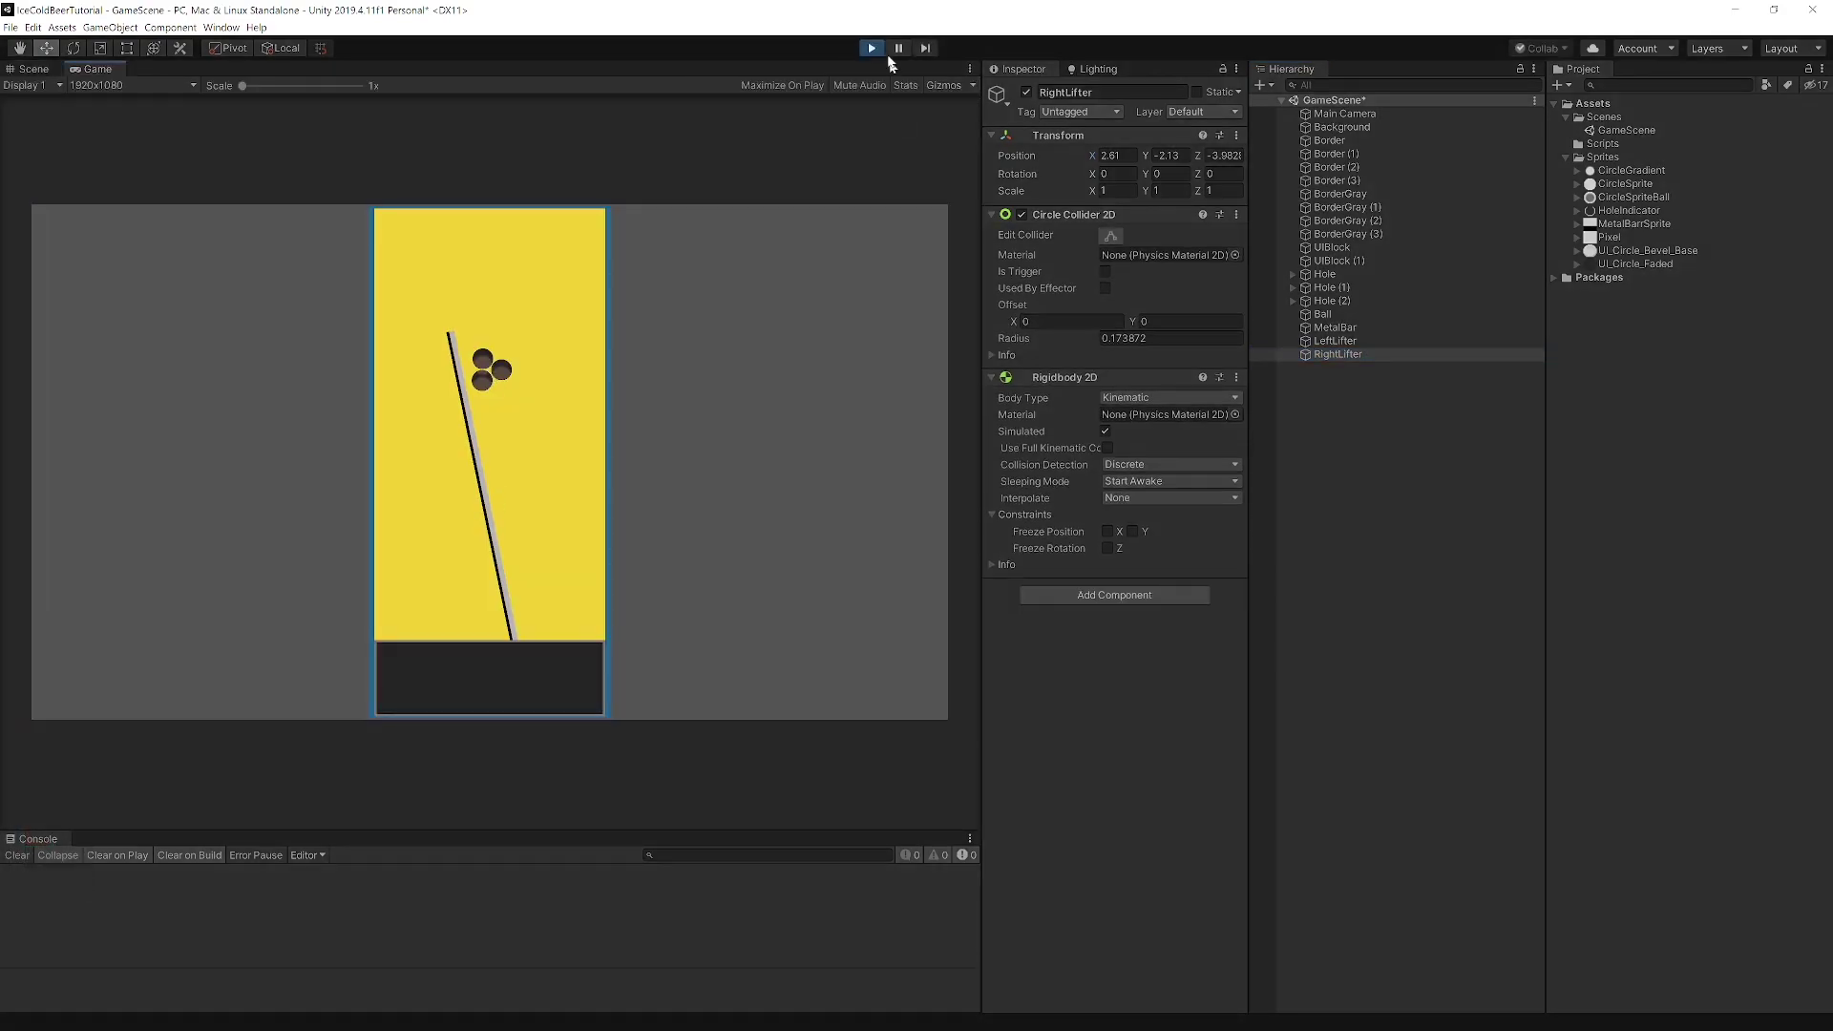
left_click(874, 47)
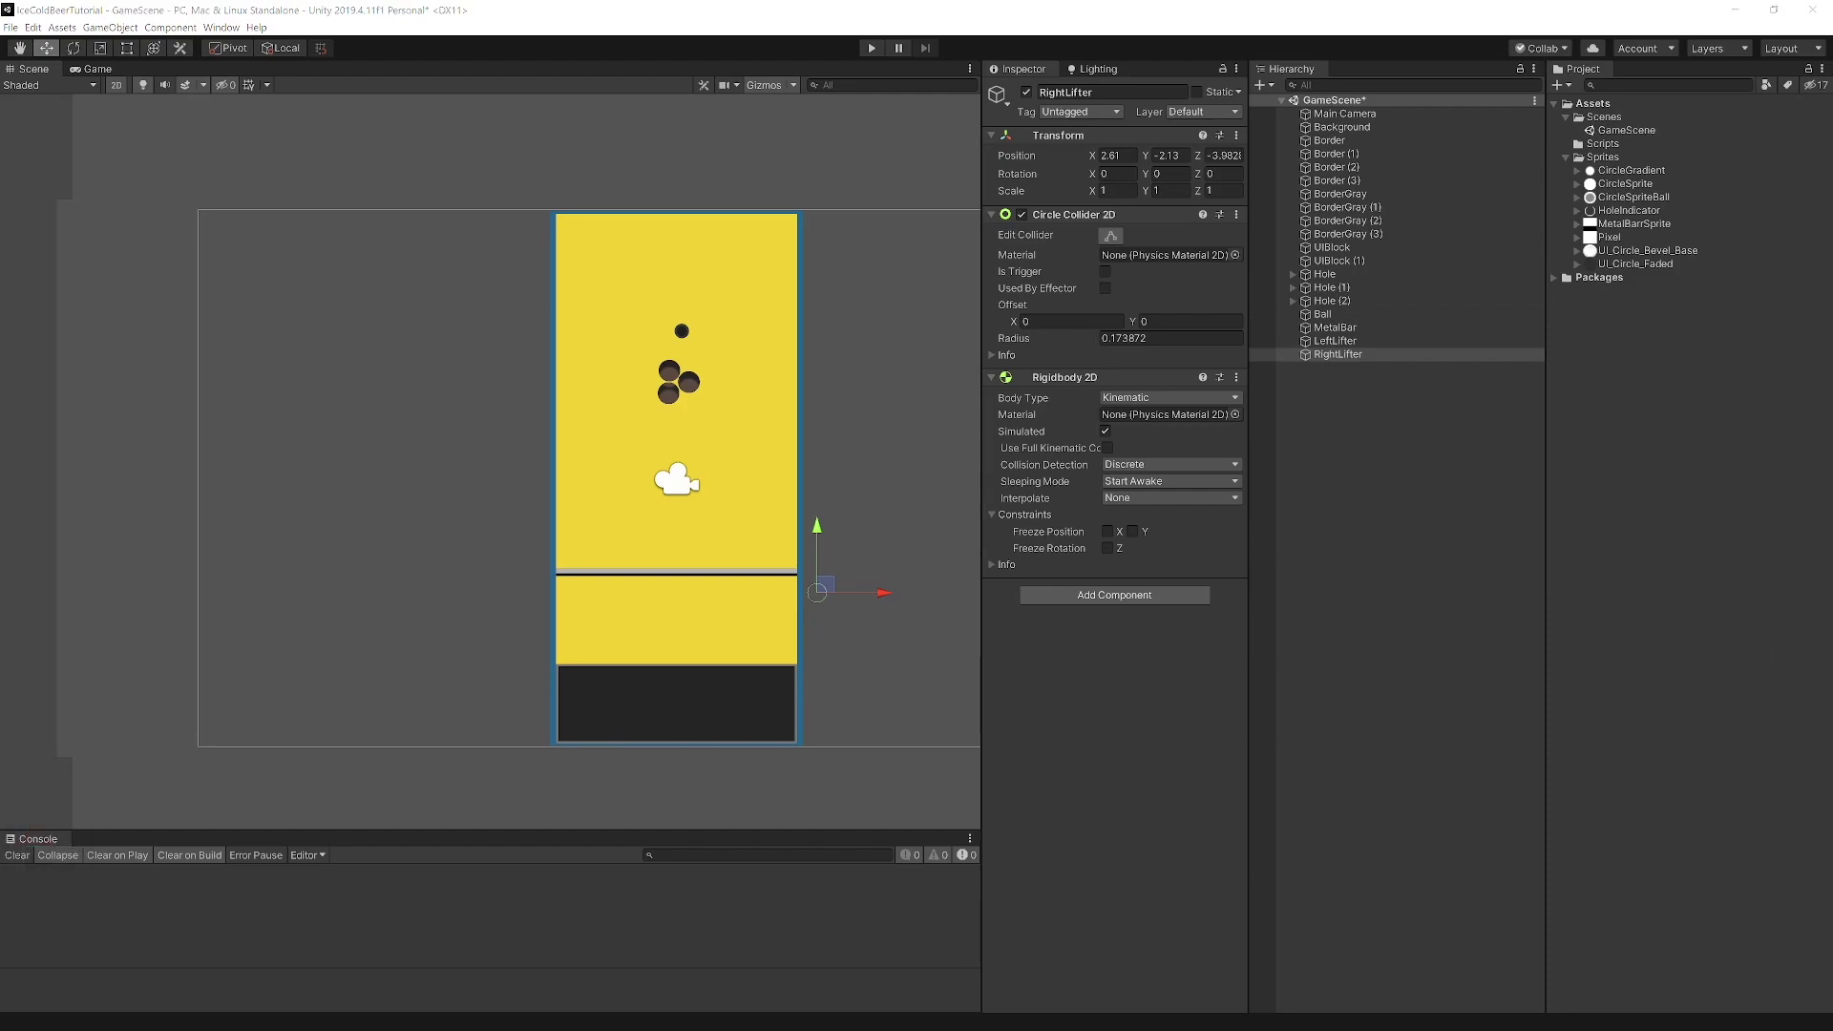
Add the object layers MetalBar as User Layer 8 and Ball as User Layer 9.
left_click(1333, 328)
left_click(1200, 112)
left_click(1211, 209)
left_click(1113, 320)
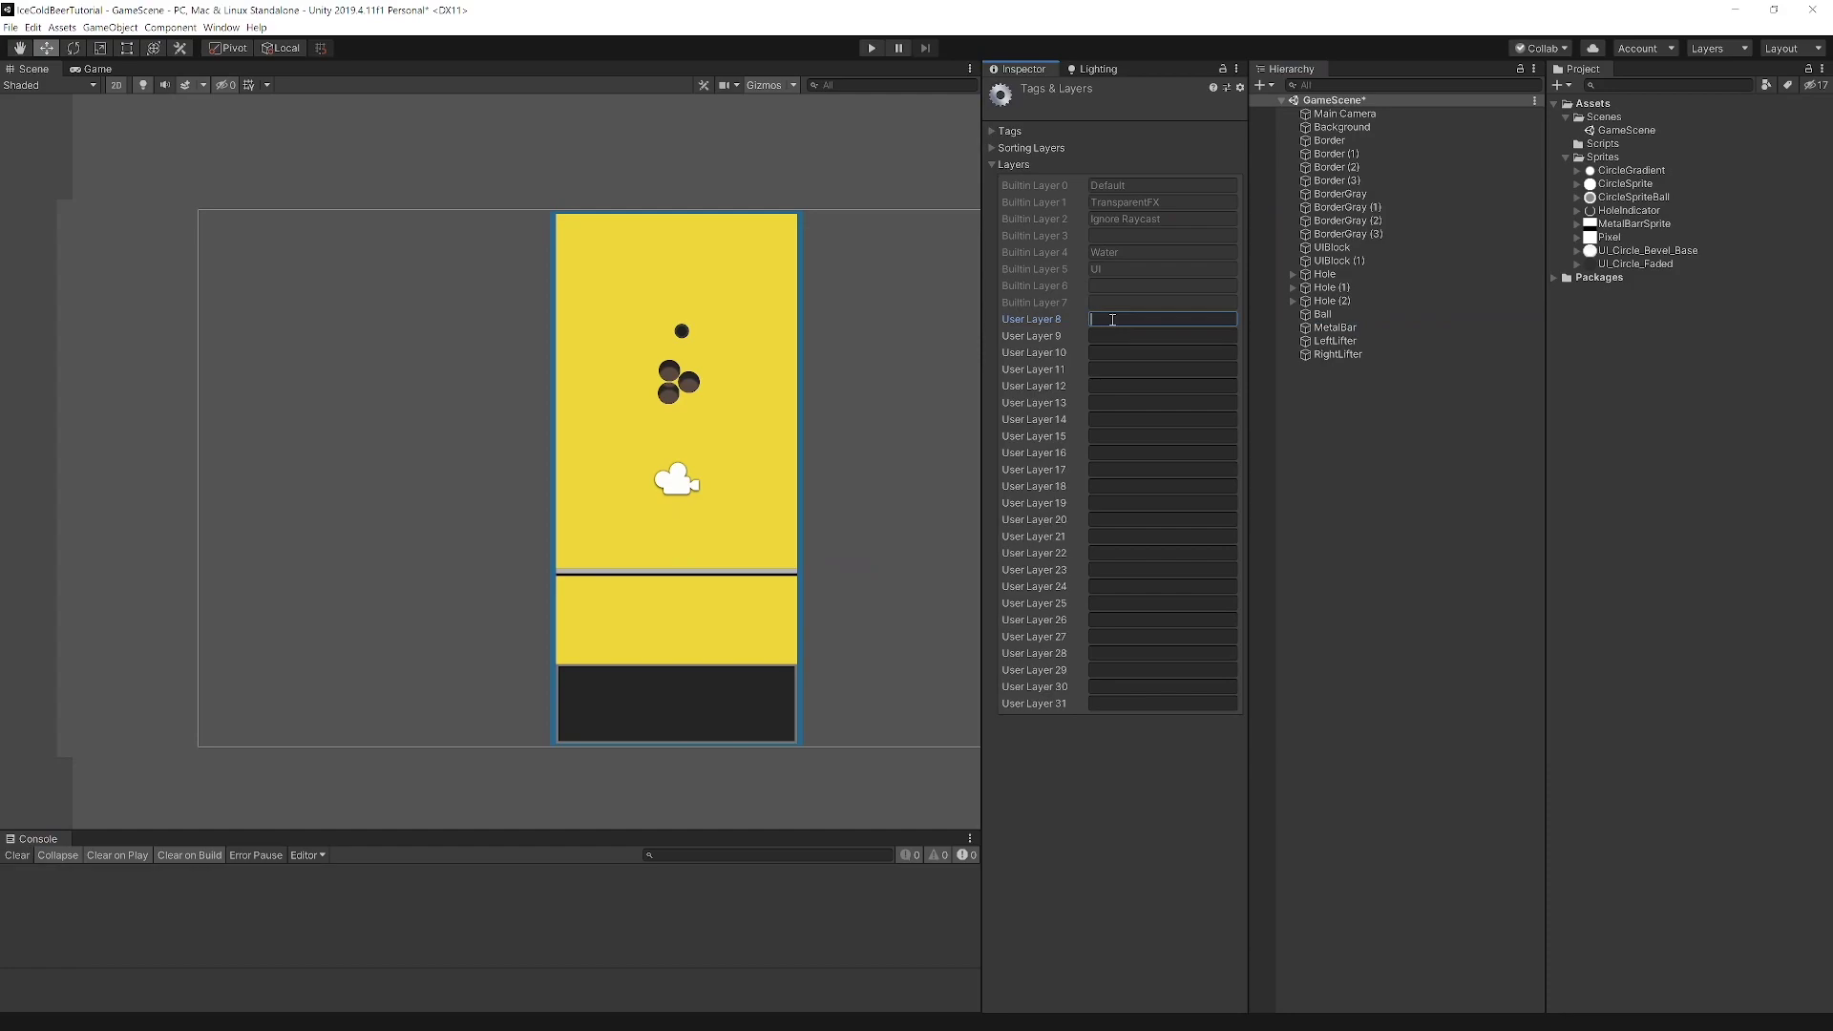
type("MetalBar")
left_click(1131, 338)
type("Ball")
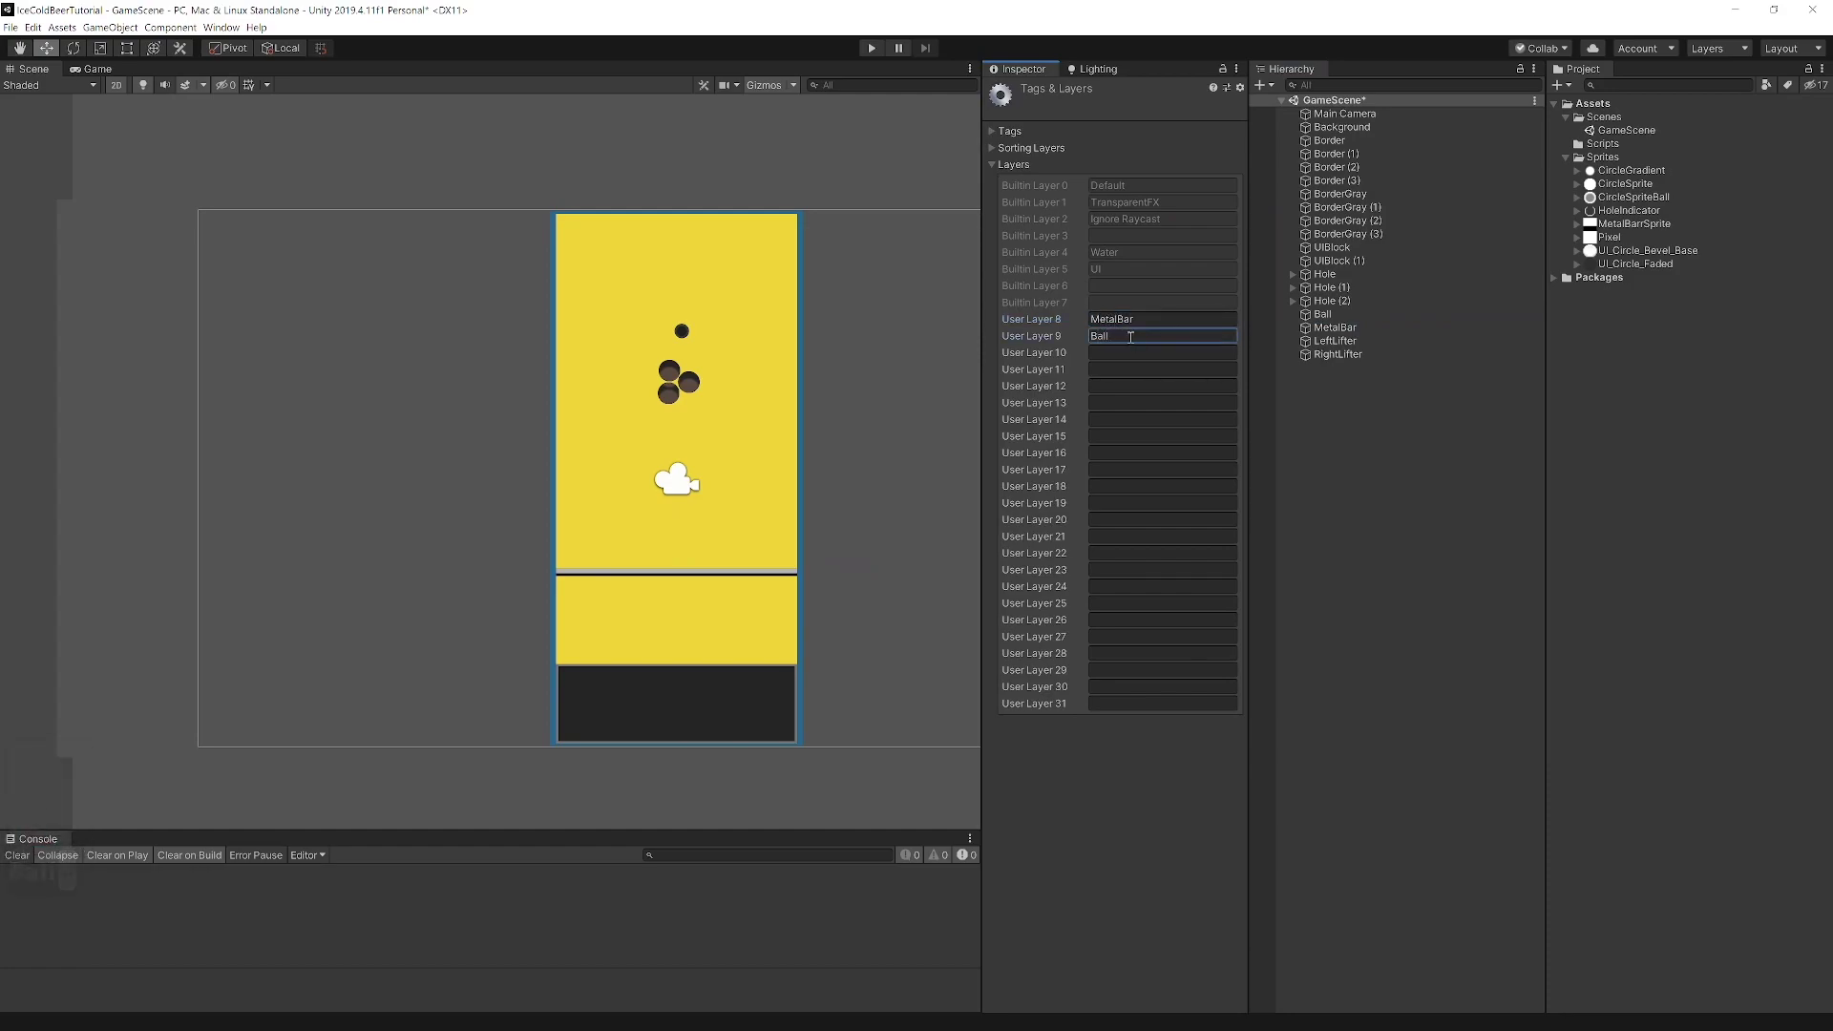
Assign MetalBar, LeftLifter and RightLifter to the MetalBar layer and Ball to the Ball layer.
left_click(1341, 329)
left_click(1204, 113)
left_click(1215, 207)
left_click(1344, 342)
left_click(1338, 355, "ctrl")
left_click(1203, 111)
left_click(1208, 195)
left_click(1323, 314)
left_click(1203, 112)
left_click(1208, 212)
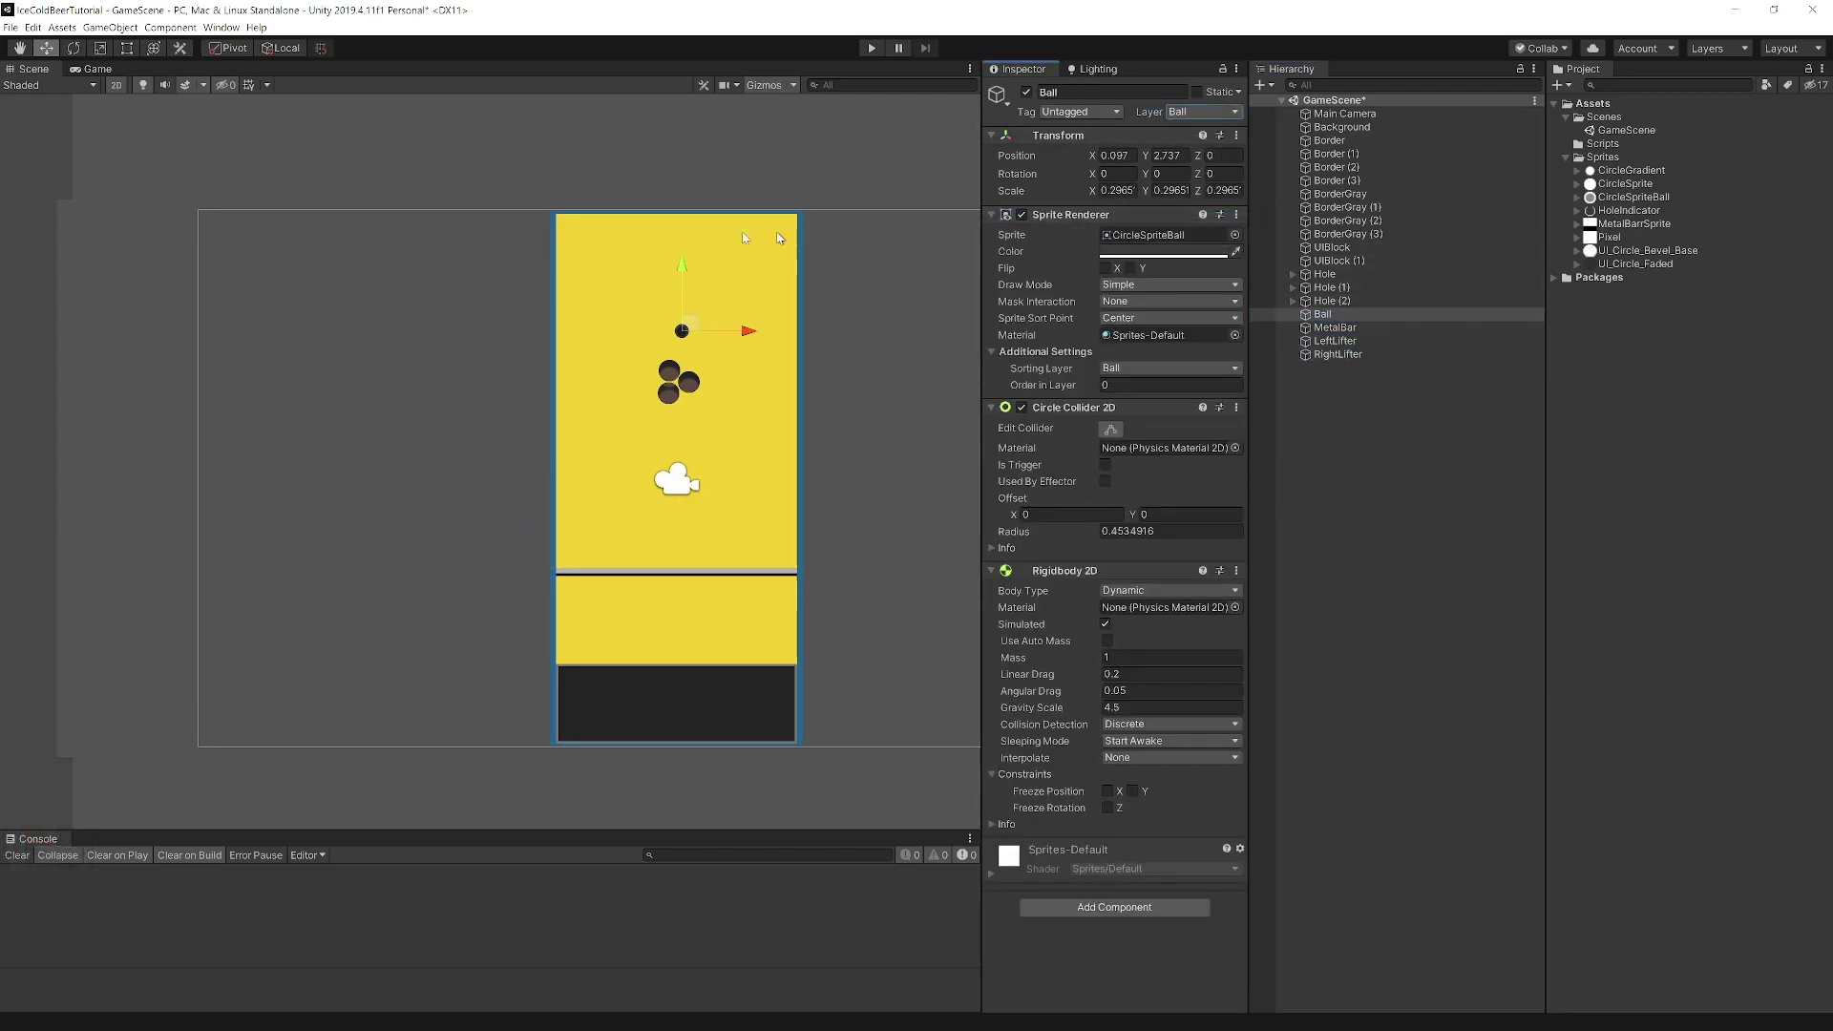
Disable collisions between the MetalBar and Default layers in the Physics 2D layer collision matrix.
left_click(33, 27)
left_click(77, 408)
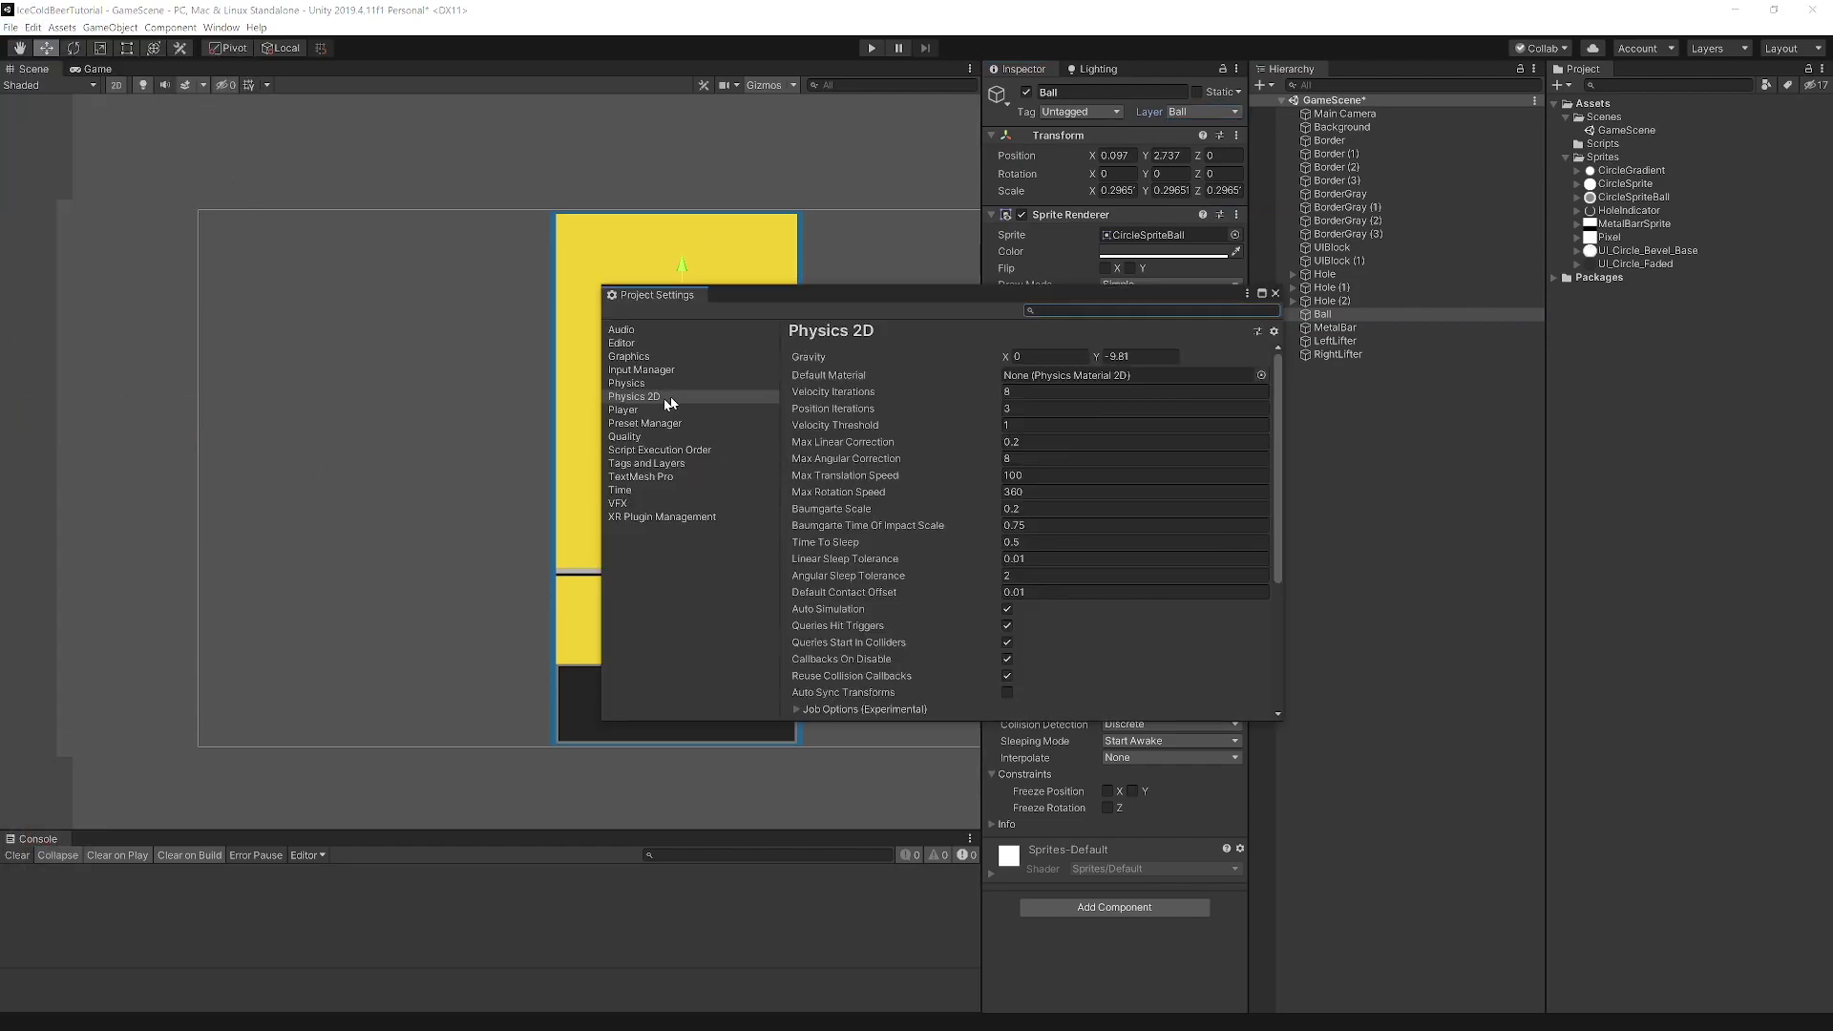
scroll(1134, 492, "down", 3)
scroll(1134, 492, "down", 2)
left_click(917, 621)
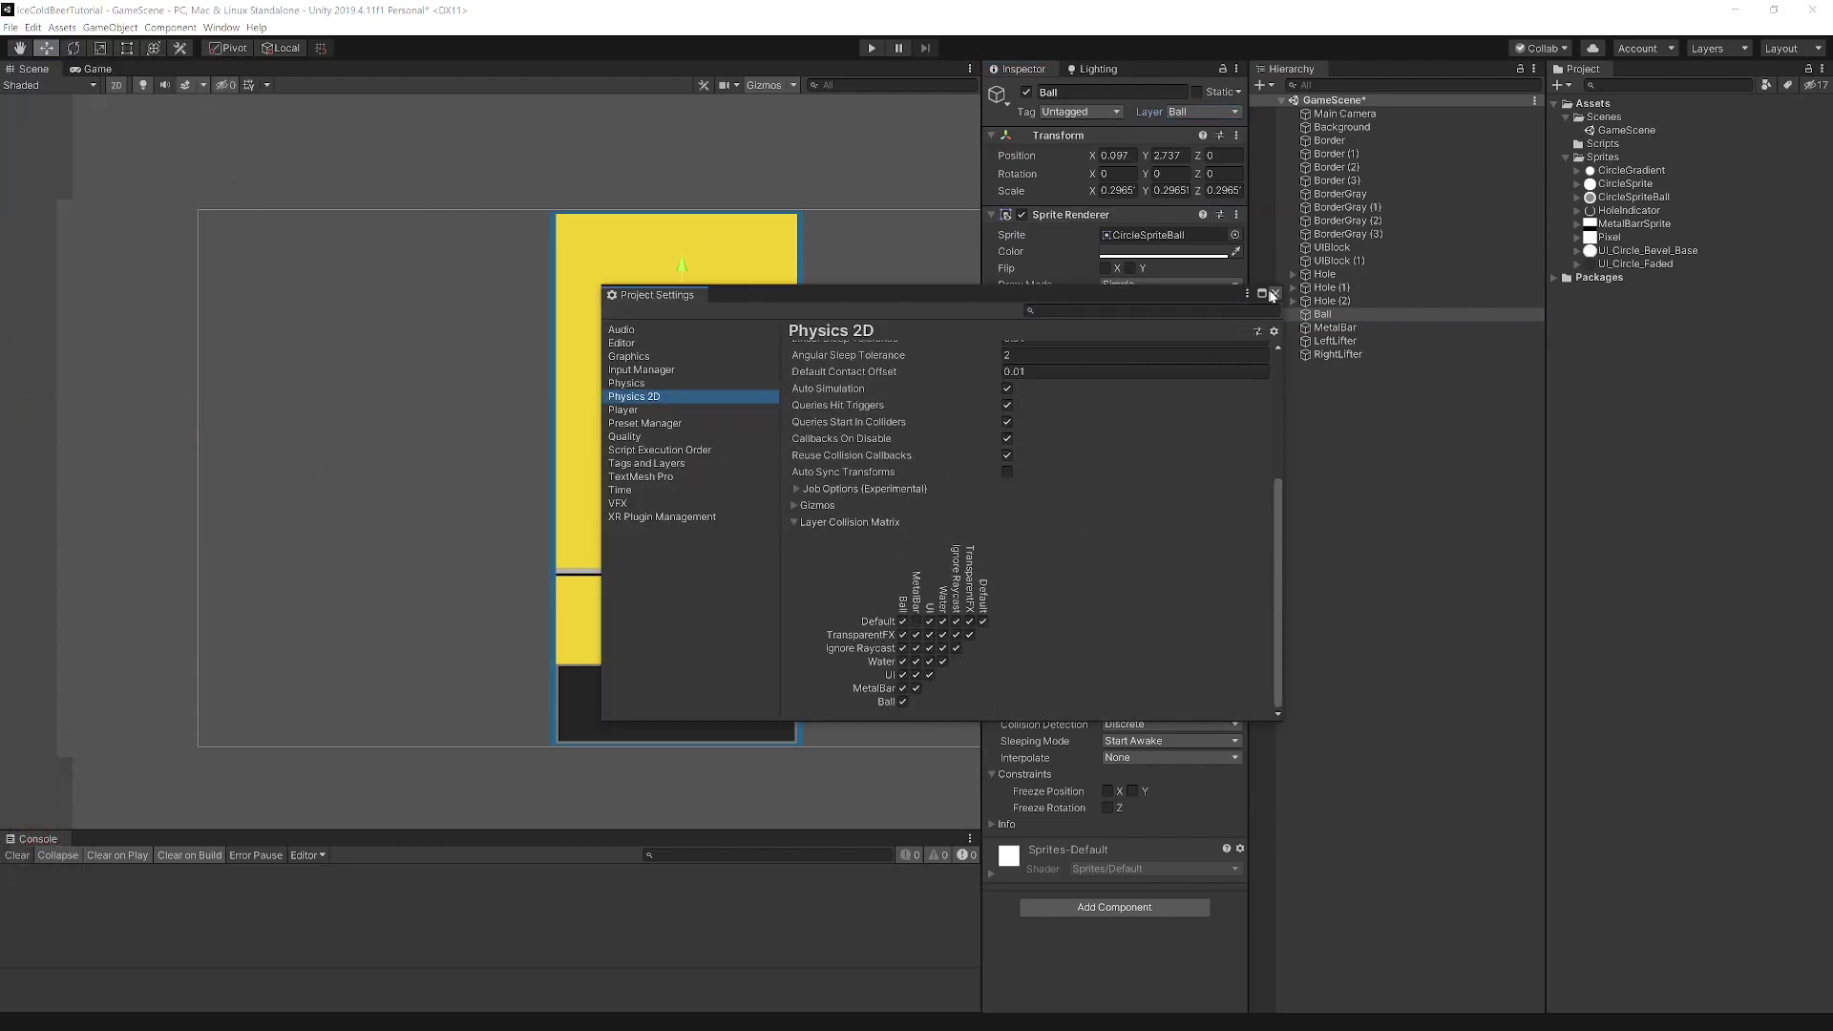
left_click(1275, 294)
left_click(1384, 449)
Move Ball just above the metal bar, at about X 0.41, Y -1.38, and test the scene in play mode.
left_click(1322, 314)
left_click(871, 48)
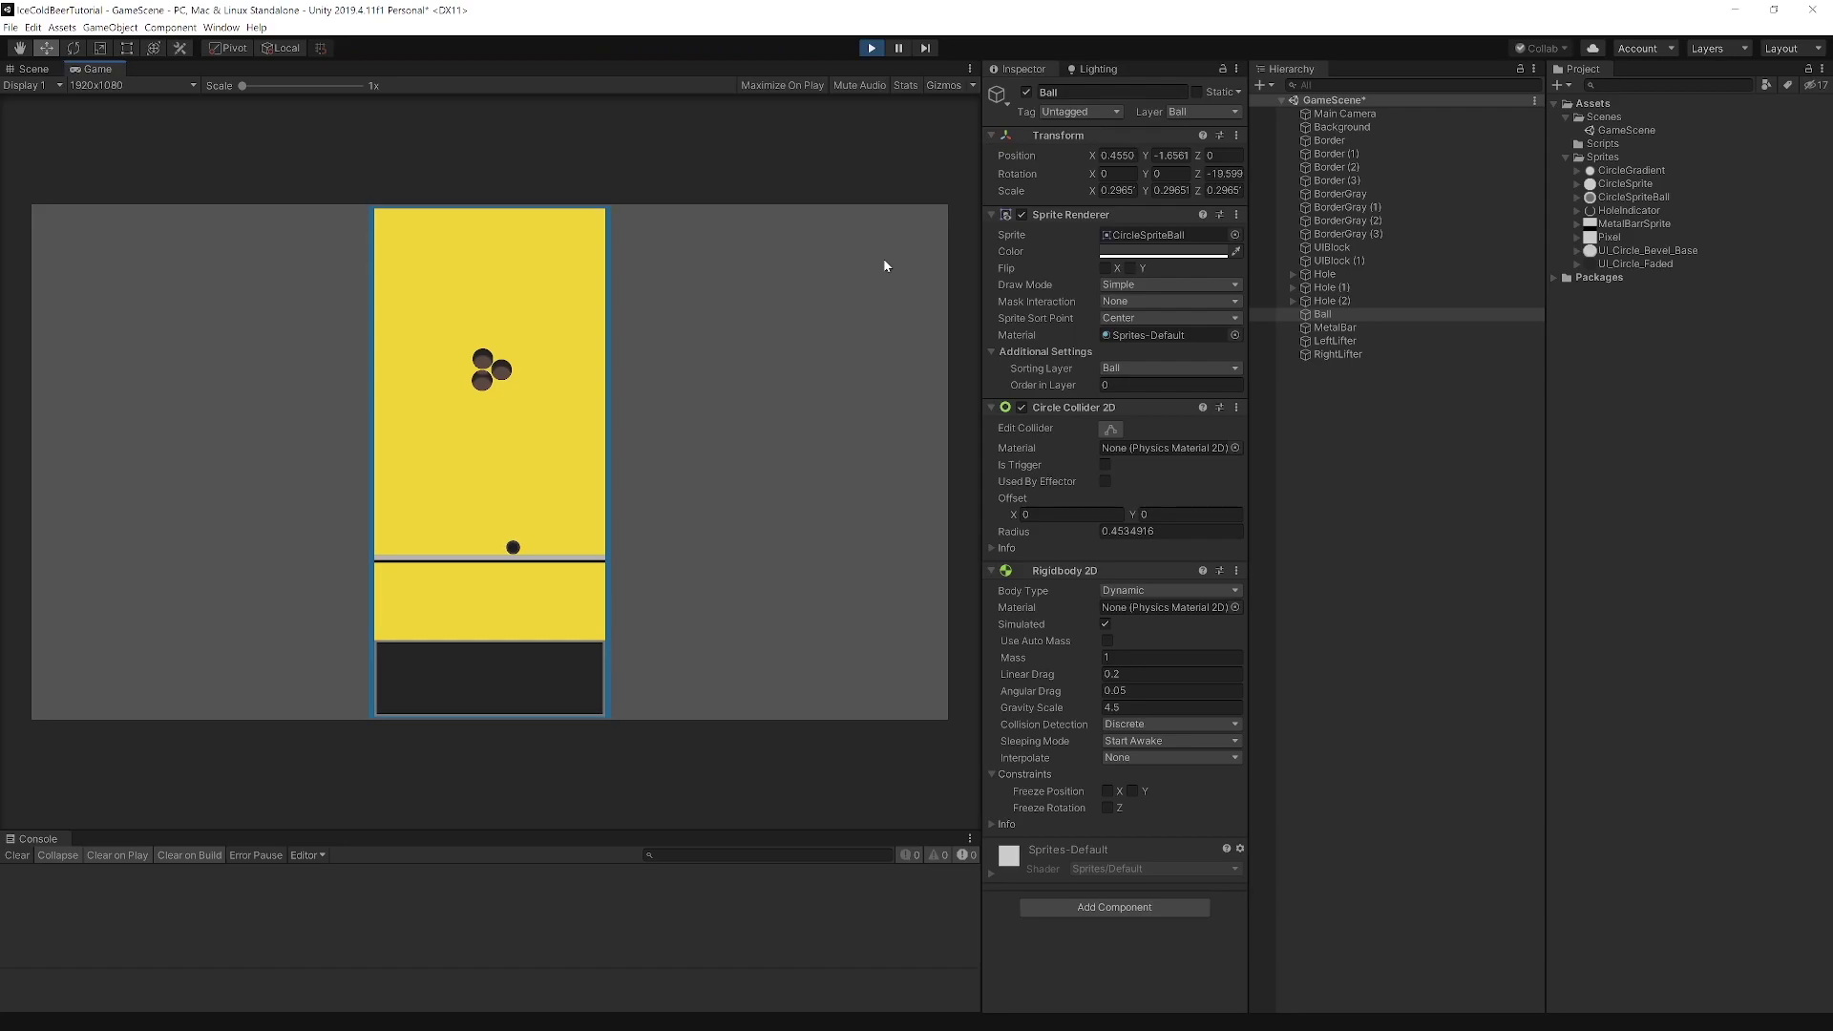
left_click(872, 49)
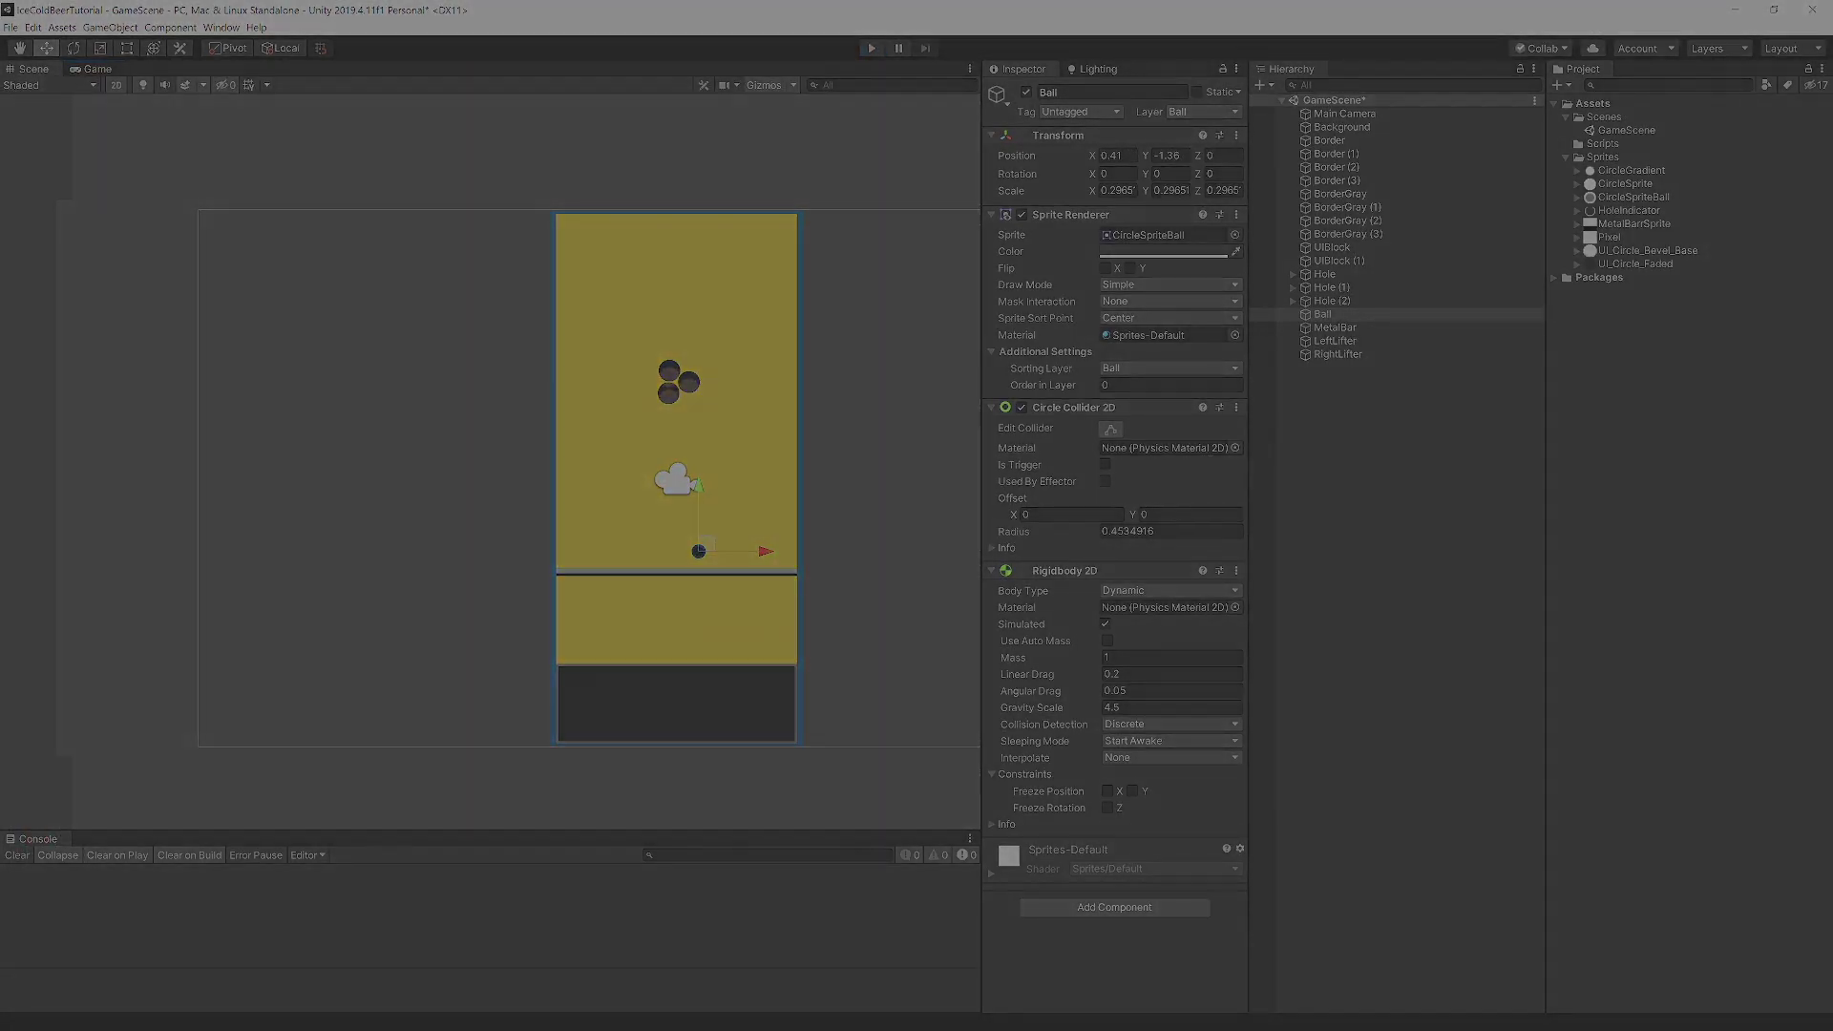